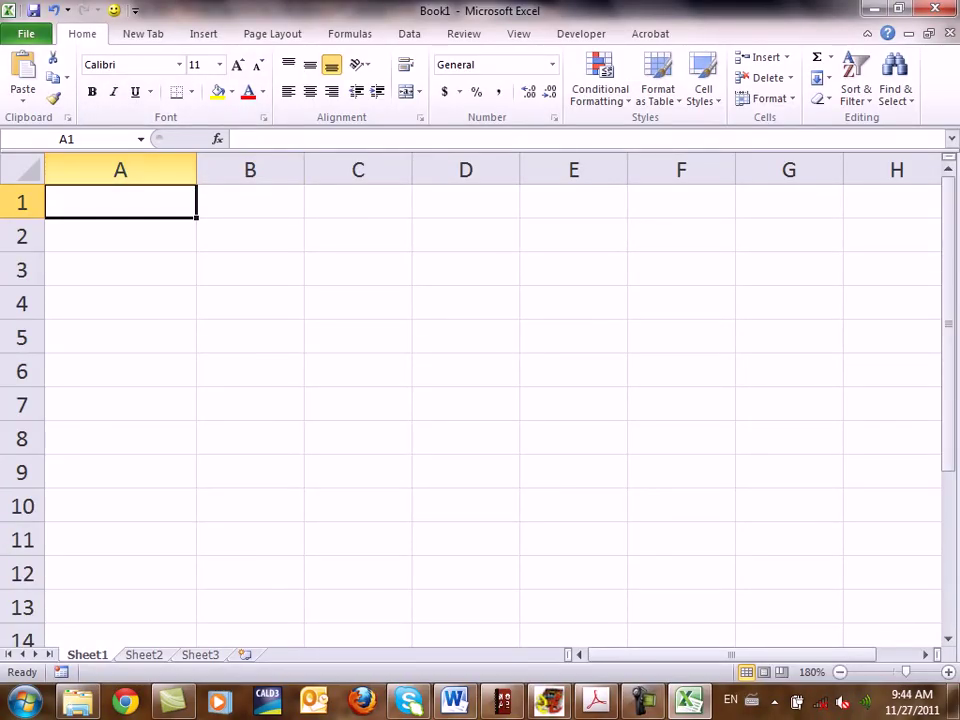
Step: Format column A with the Text number category
right_click(100, 170)
left_click(150, 356)
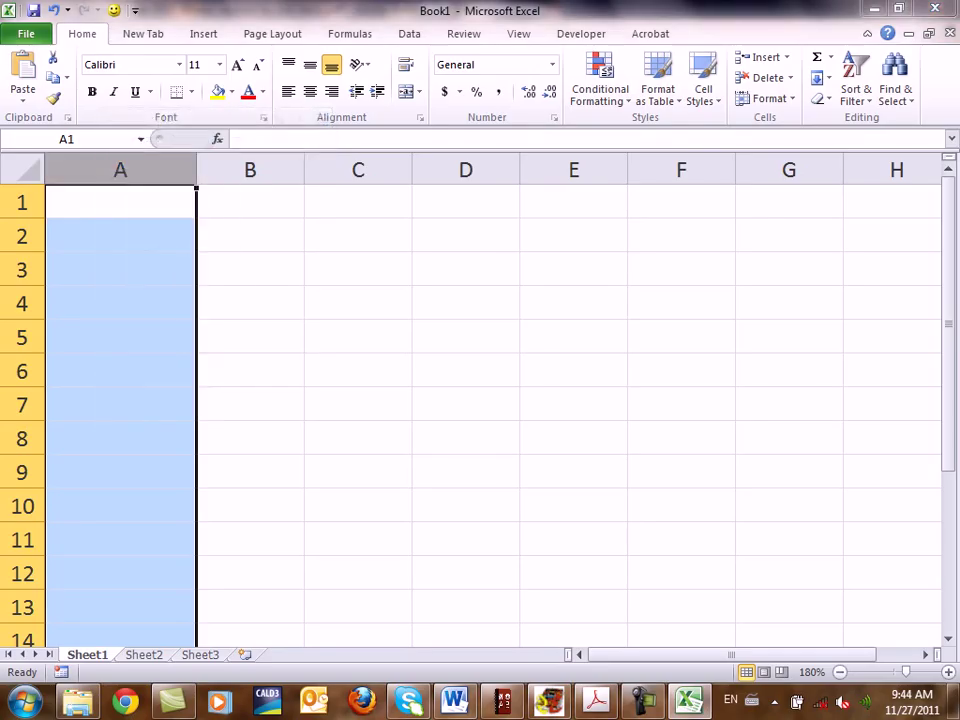
left_click(30, 316)
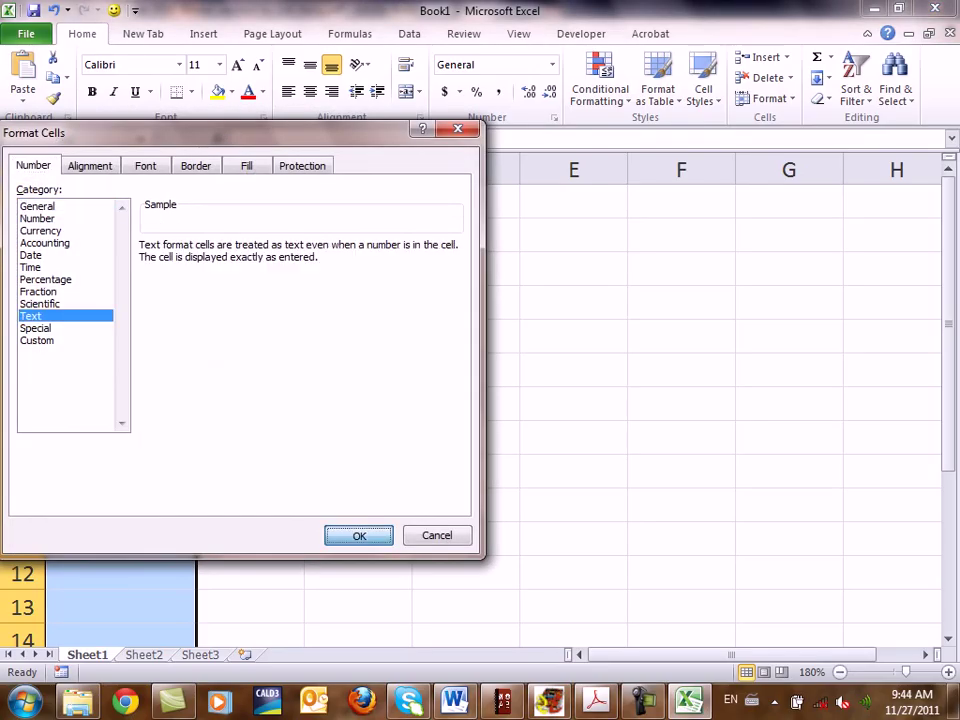
key("Return")
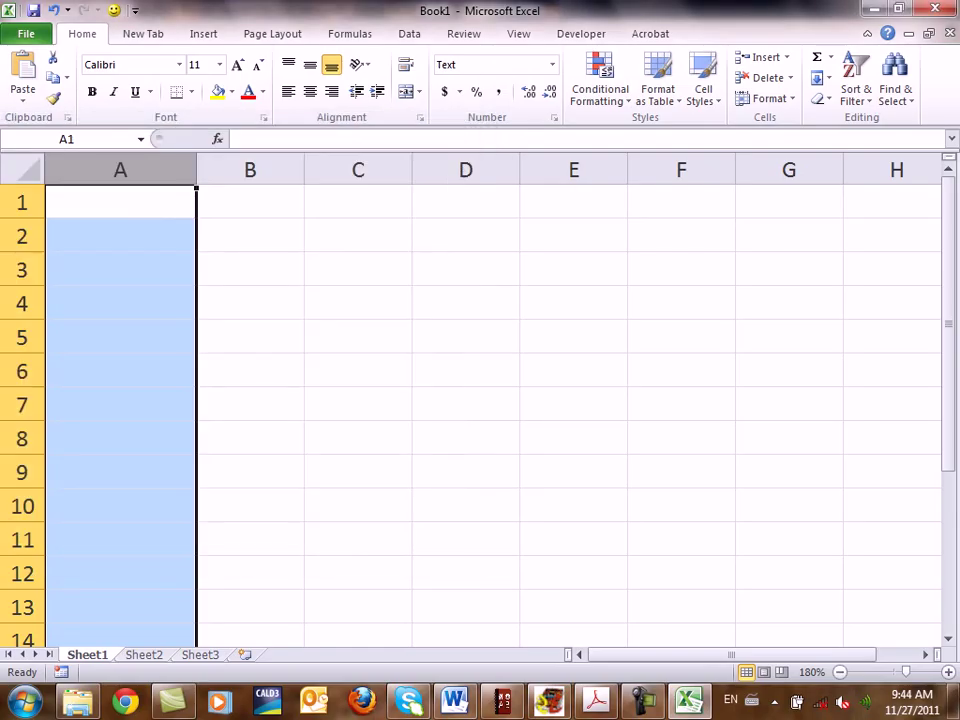
Step: Enter 6/12/2011 as text in cell A1
left_click(120, 202)
type("6/12/2011")
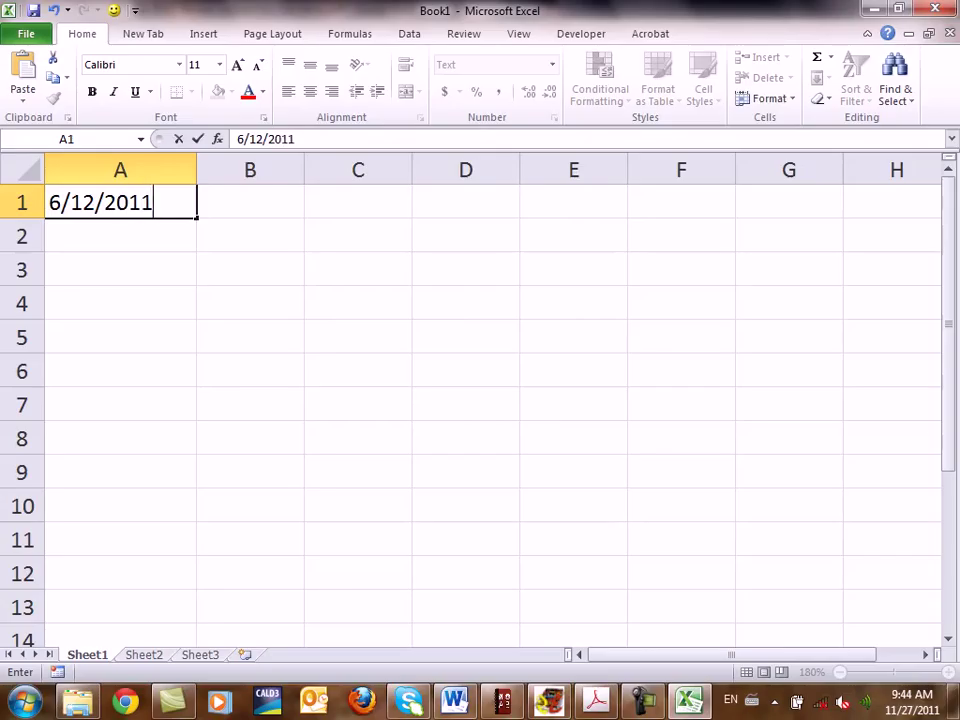
key("Return")
key("shift+Right")
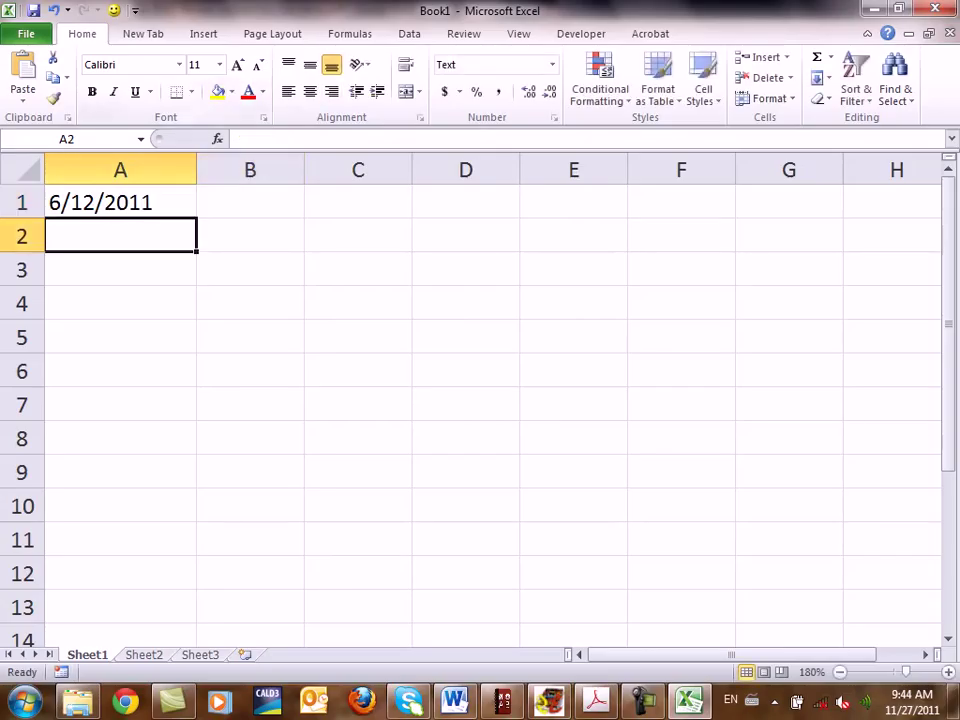
left_click(120, 202)
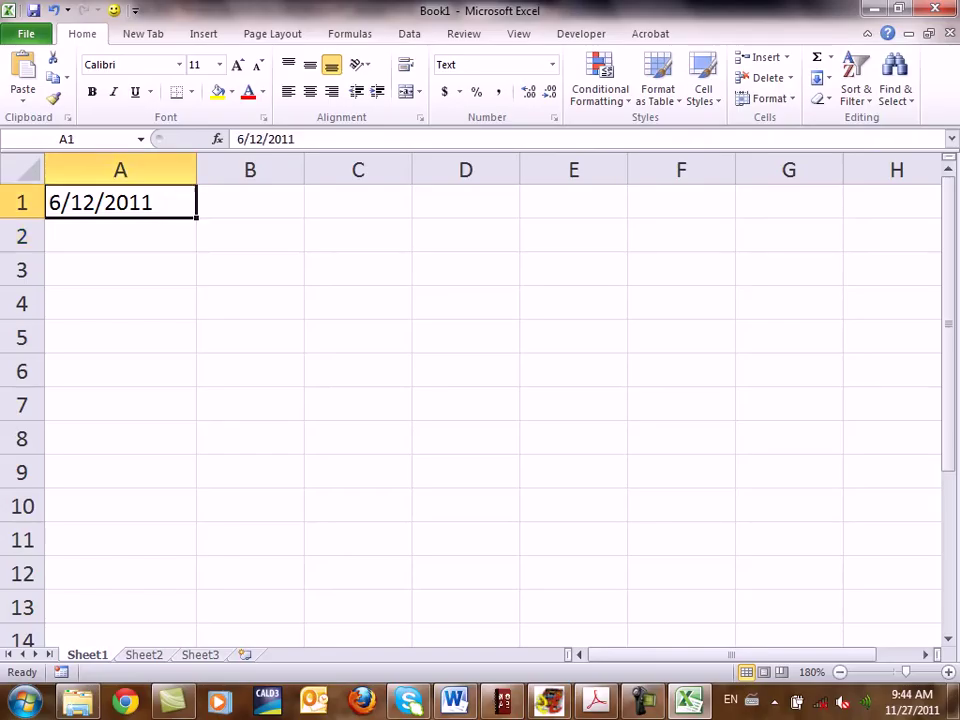
Step: Widen columns A and B and enter =DATEVALUE(A1) in B1
left_click_drag(197, 170, 222, 170)
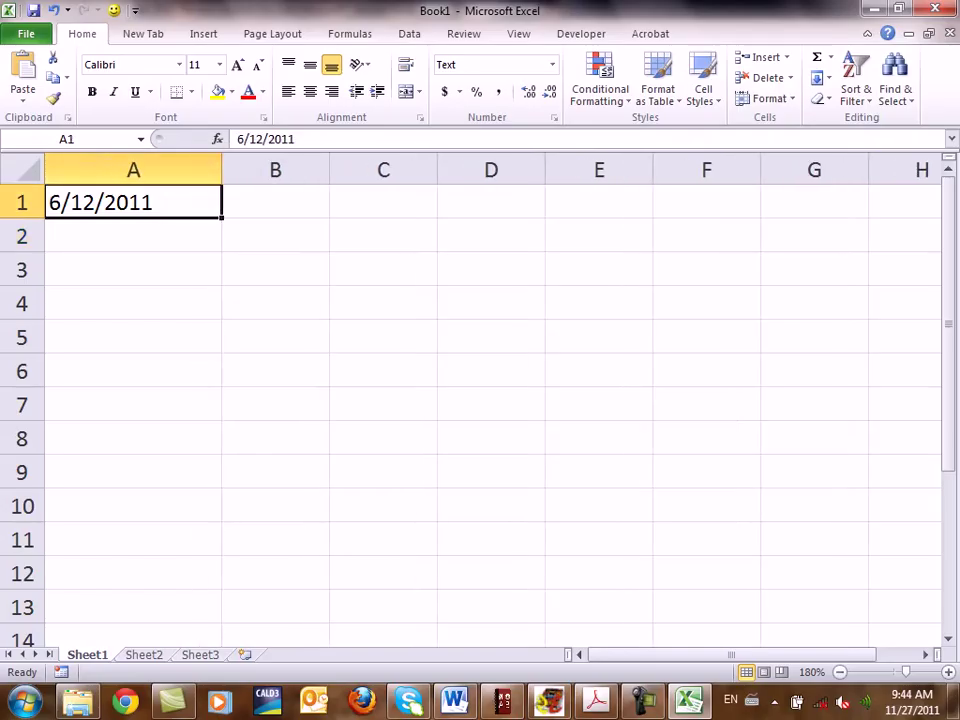
left_click(275, 202)
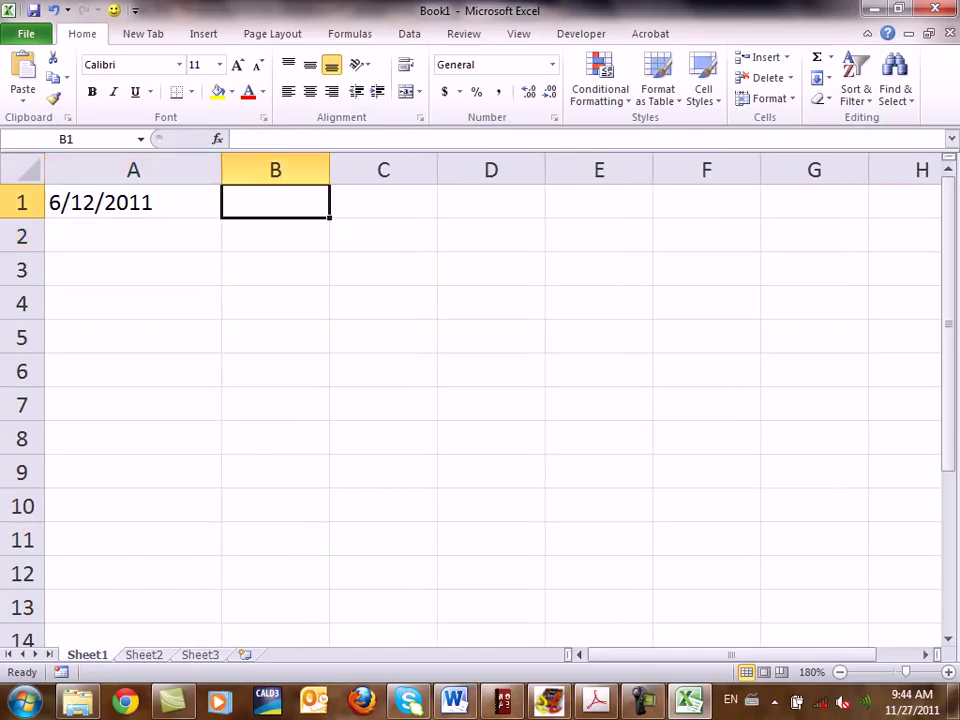
left_click_drag(330, 170, 422, 170)
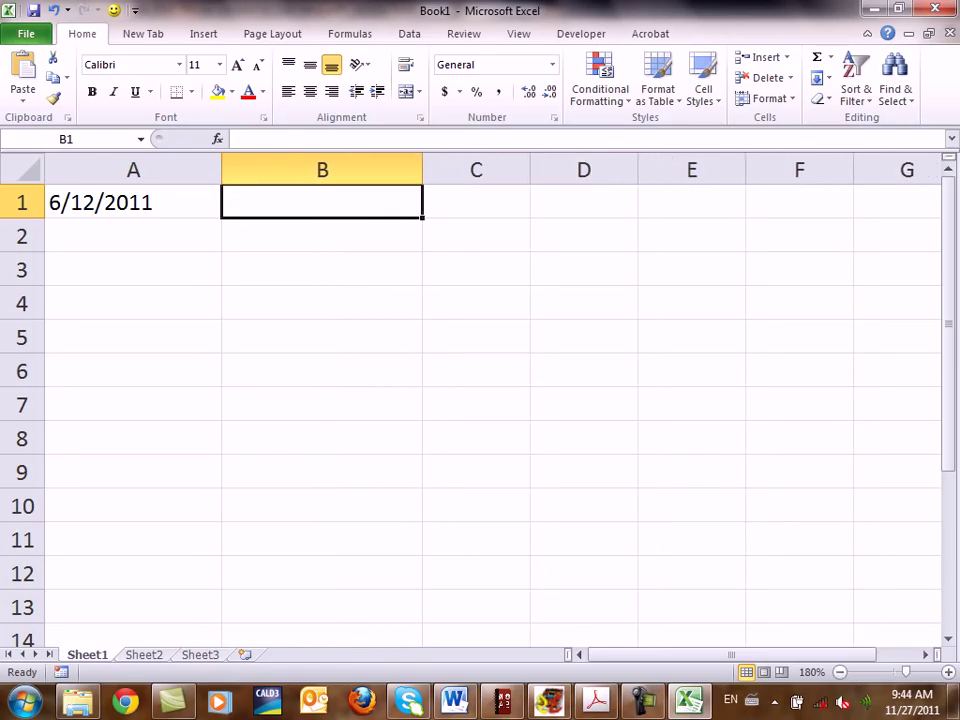
type("=")
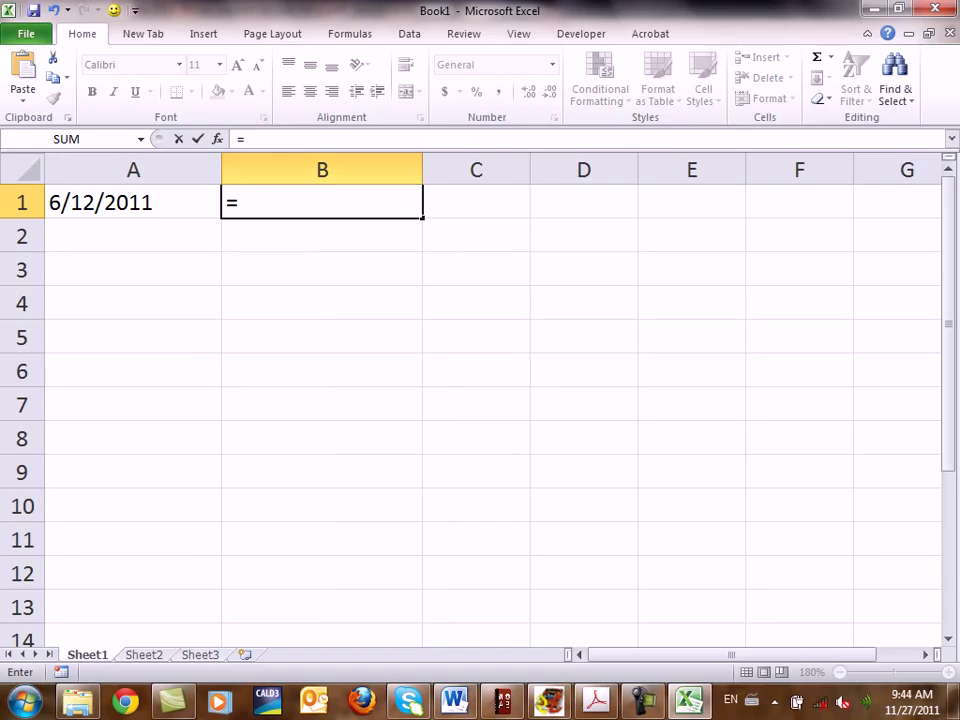
type("datevalk")
key("BackSpace")
key("Tab")
key("Left")
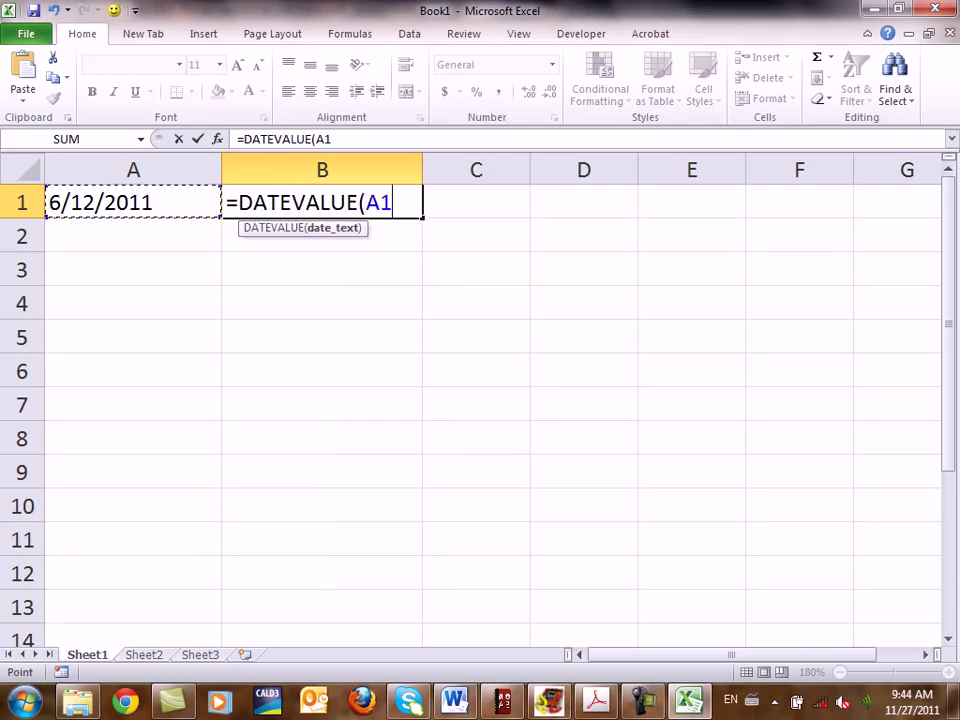
key("Return")
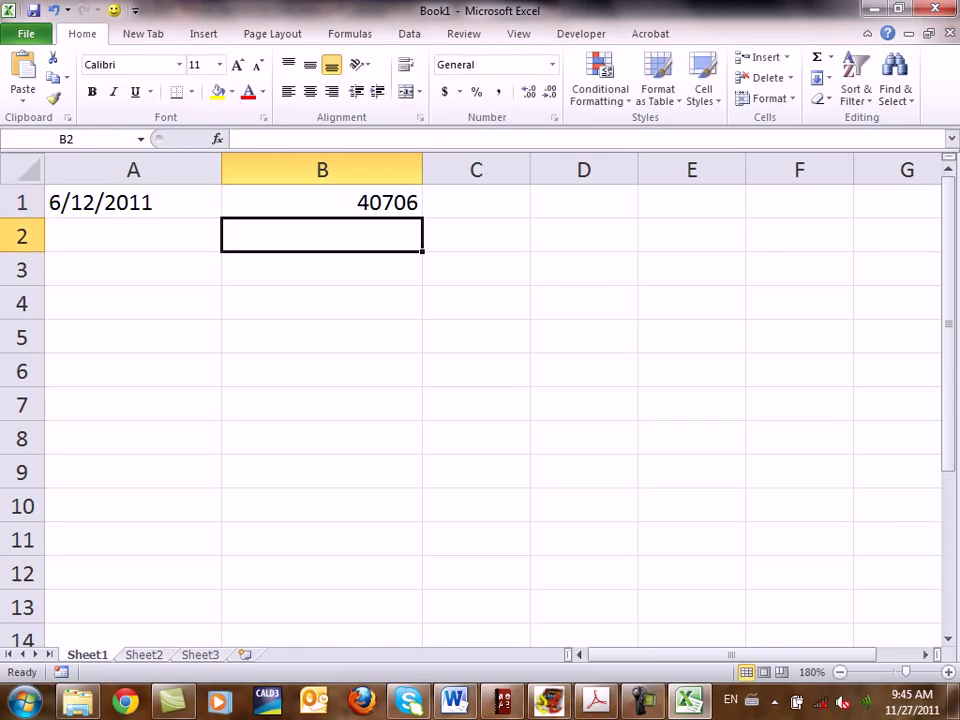
Step: Format B1 with the 03/14/01 Date style
left_click(322, 202)
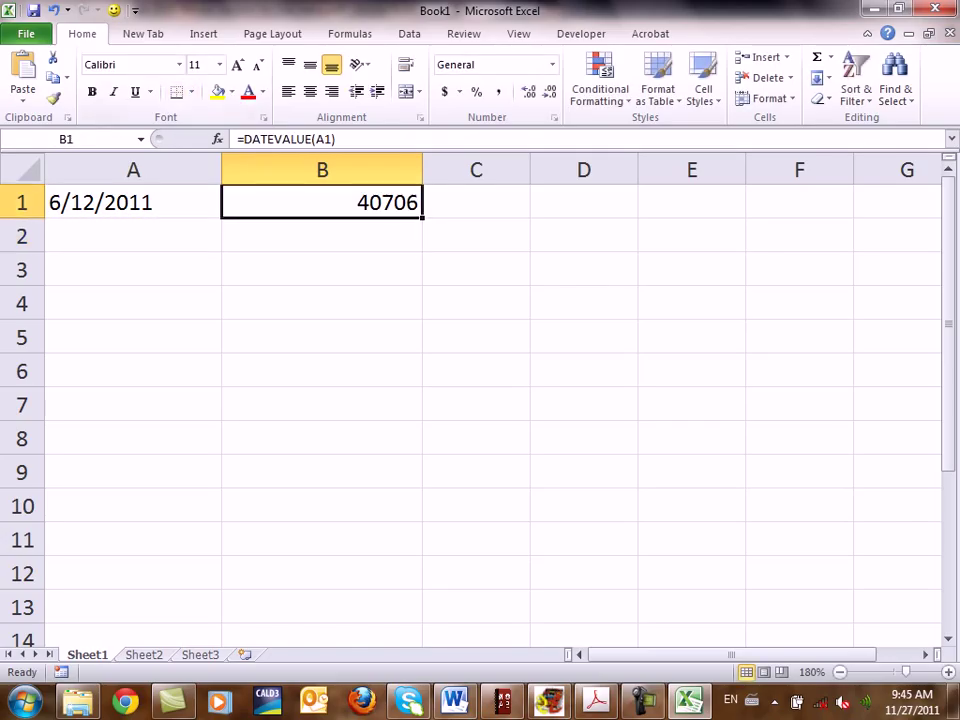
key("ctrl+shift+f")
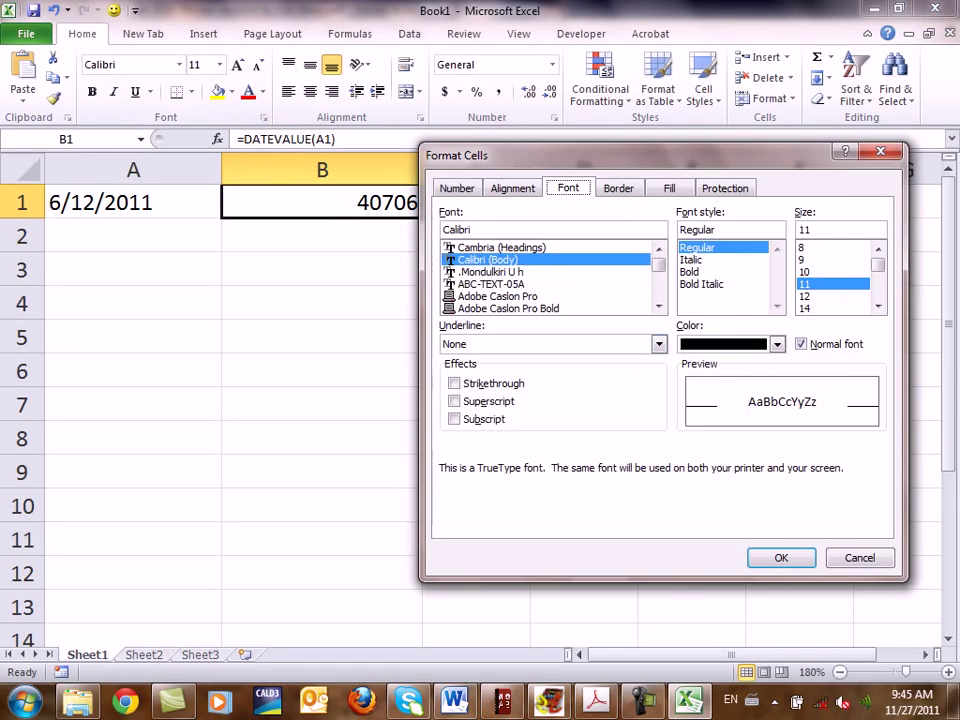
key("ctrl+shift+Tab")
key("ctrl+shift+Tab")
left_click(453, 277)
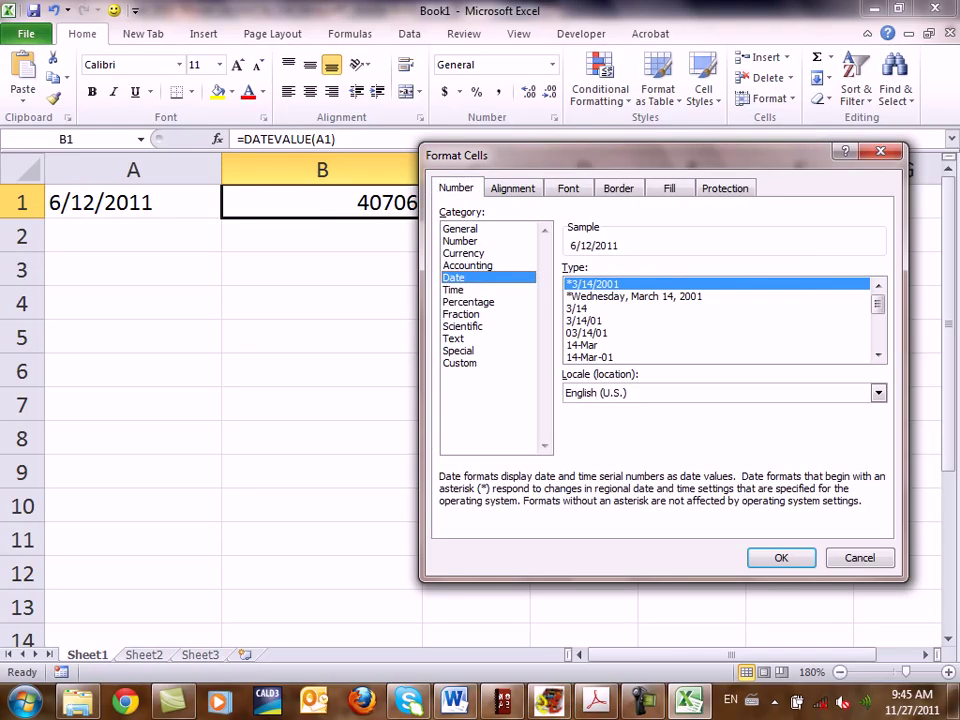
left_click(585, 332)
key("Return")
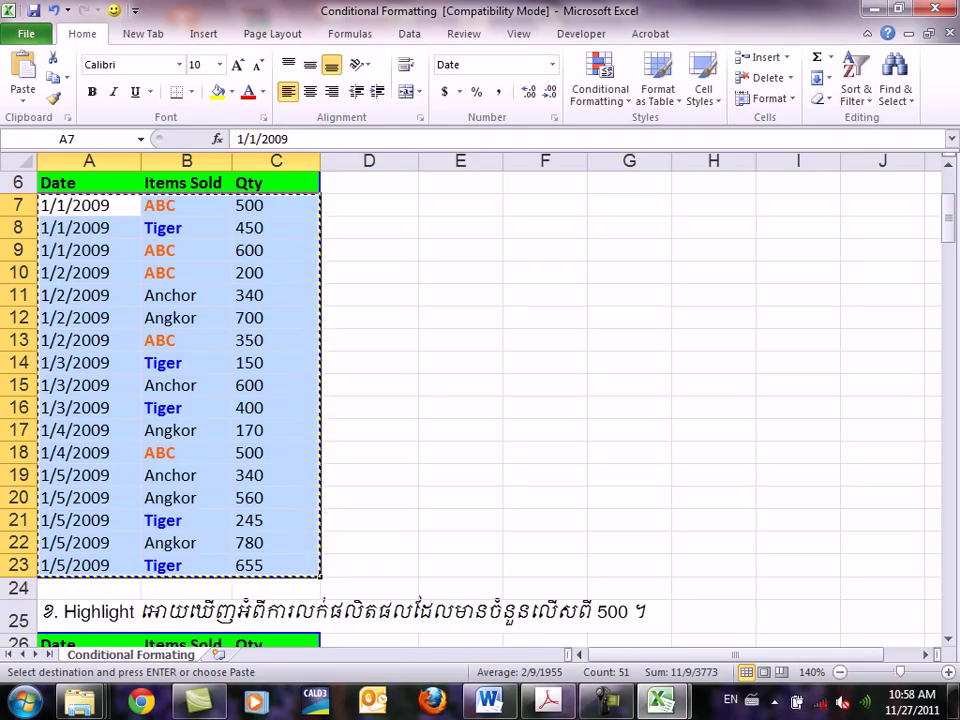
Step: Create a new blank workbook, Book2, with Ctrl+N
key("ctrl+n")
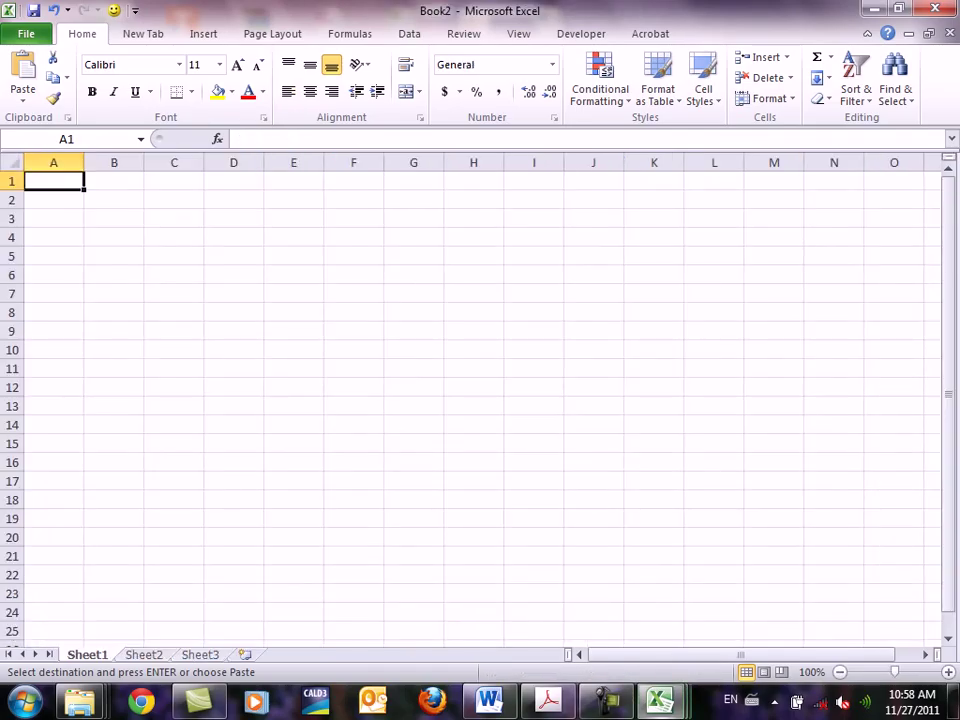
Step: Paste the copied sales rows into A1 of Book2's Sheet1
key("super+e")
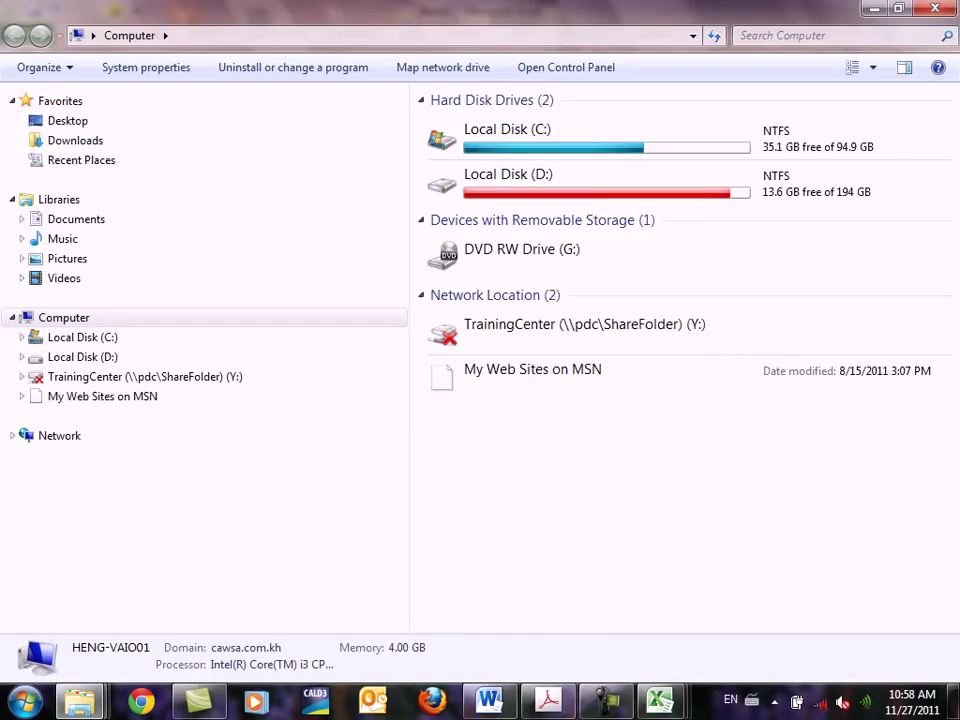
left_click(935, 8)
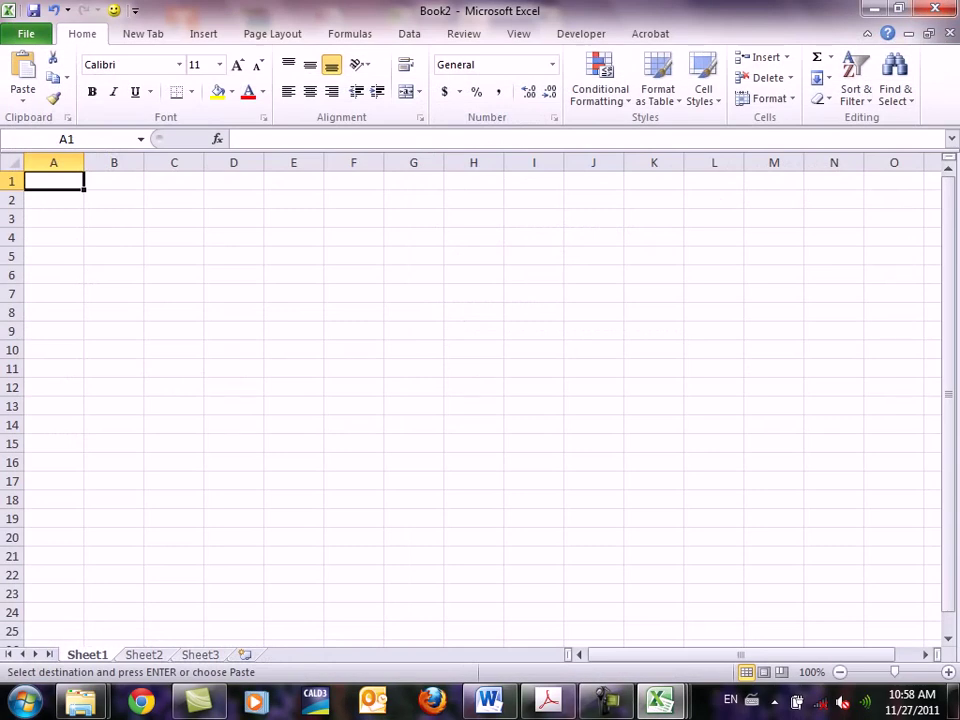
mouse_move(658, 700)
left_click(626, 580)
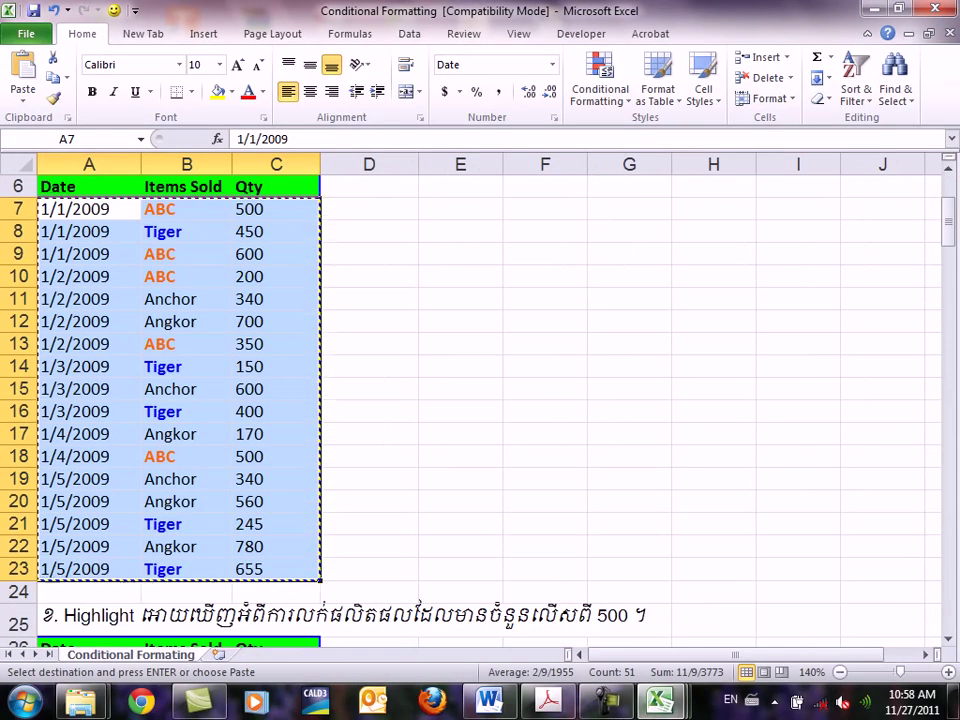
mouse_move(658, 700)
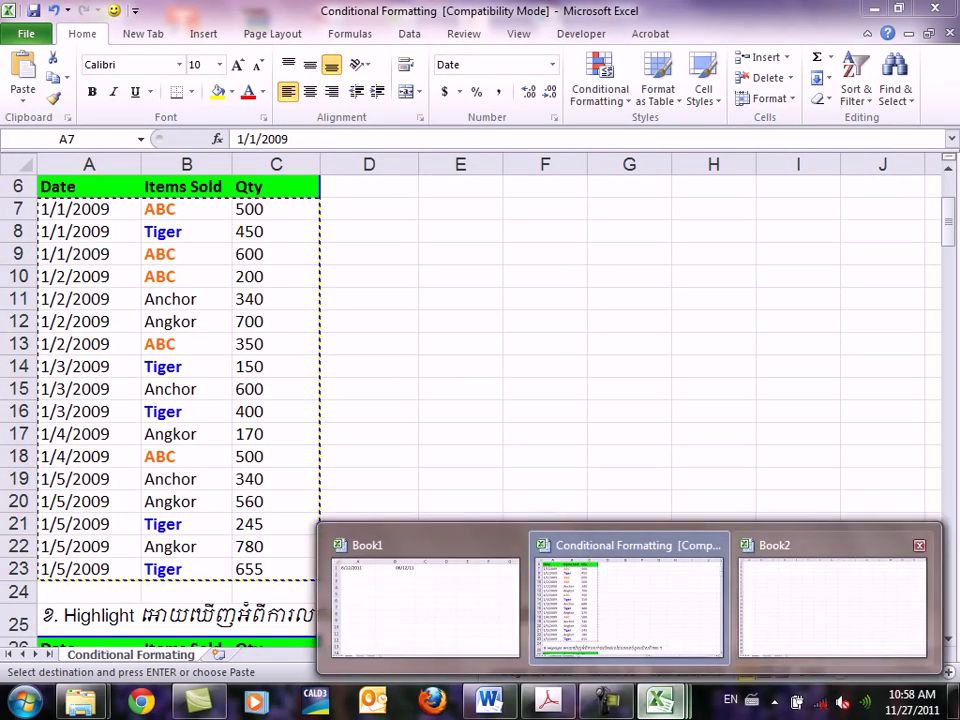
left_click(850, 595)
left_click(22, 72)
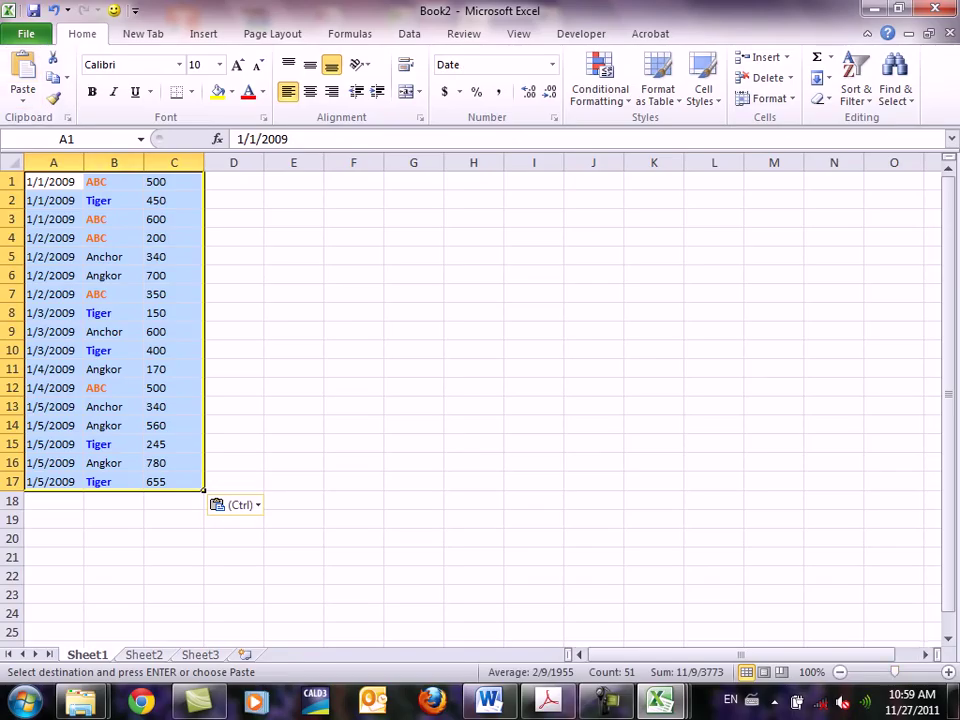
scroll(710, 504, "up", 3)
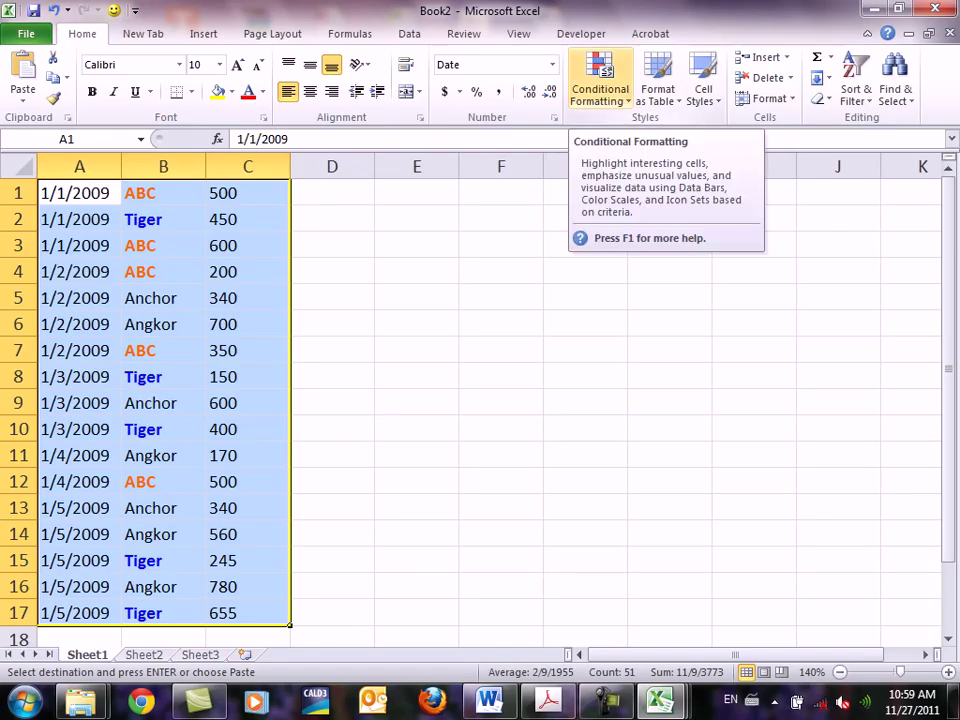
Step: Clear the conditional formatting rules from the pasted cells A1:C17
left_click(599, 90)
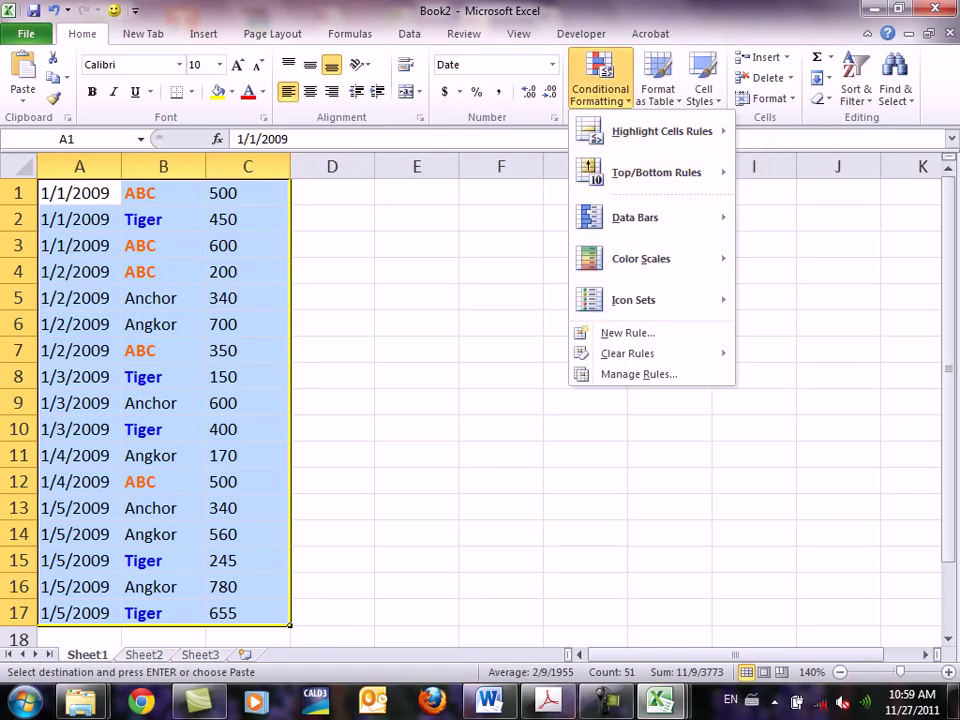
key("Escape")
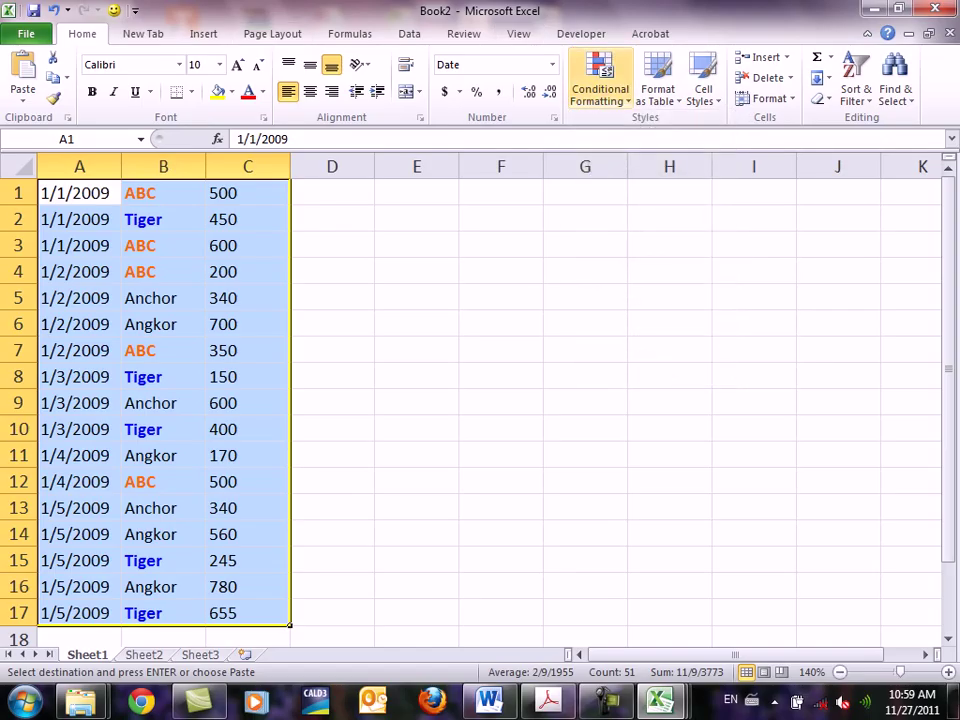
left_click(599, 90)
mouse_move(627, 353)
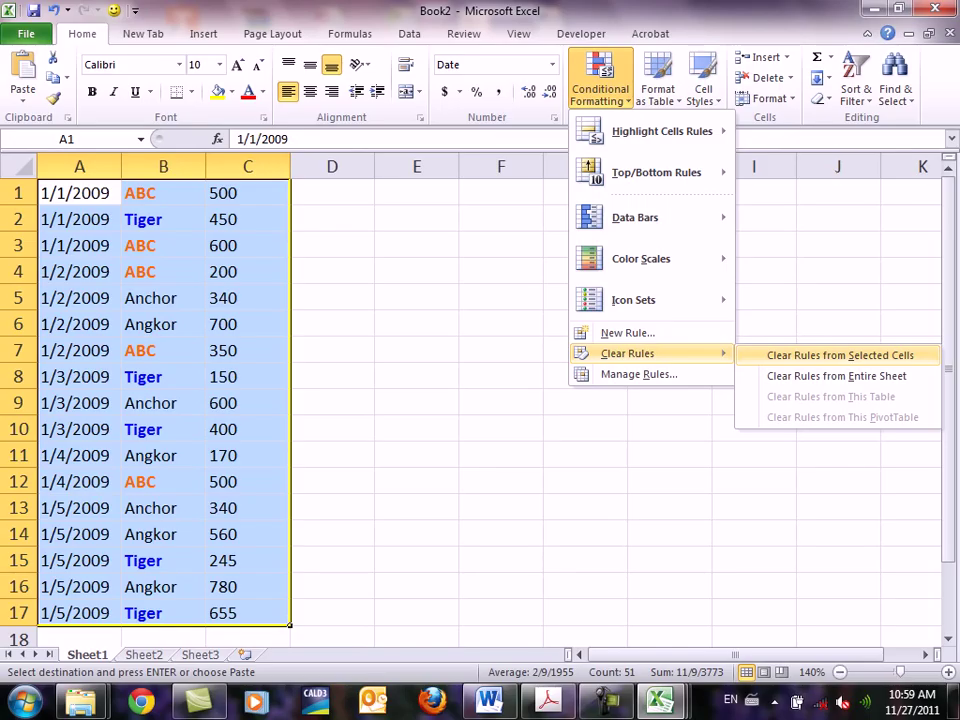
left_click(840, 355)
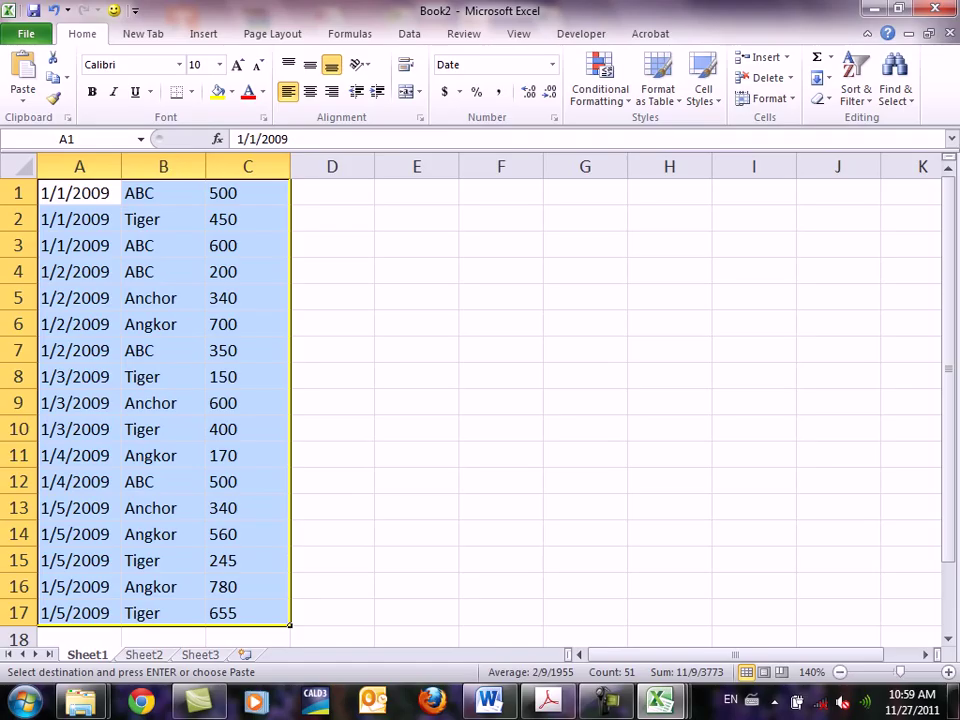
left_click(332, 192)
Step: Check the first-row cells, then select the product names B1:B17
left_click(79, 192)
left_click(163, 192)
left_click(332, 192)
left_click(247, 192)
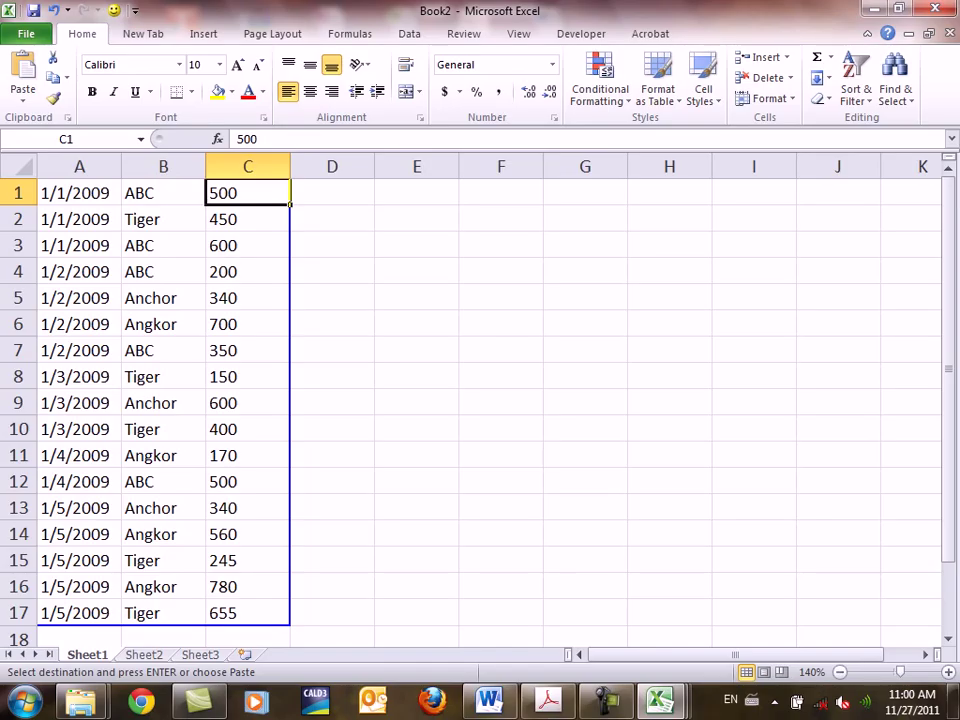
left_click(163, 192)
left_click(79, 192)
left_click(163, 192)
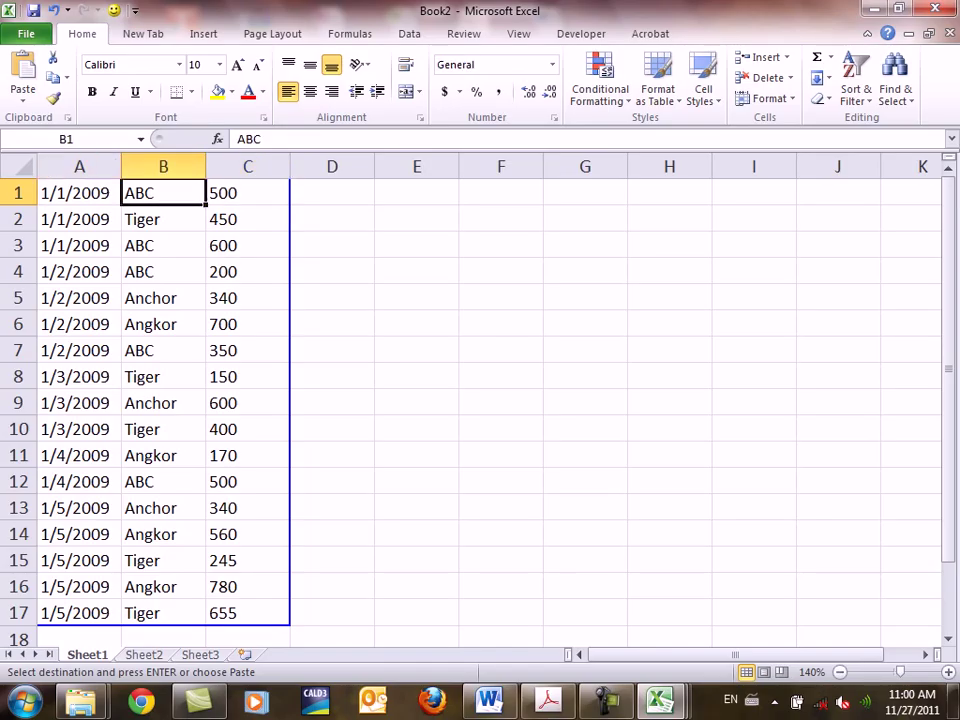
left_click(247, 192)
left_click(163, 192)
left_click(79, 192)
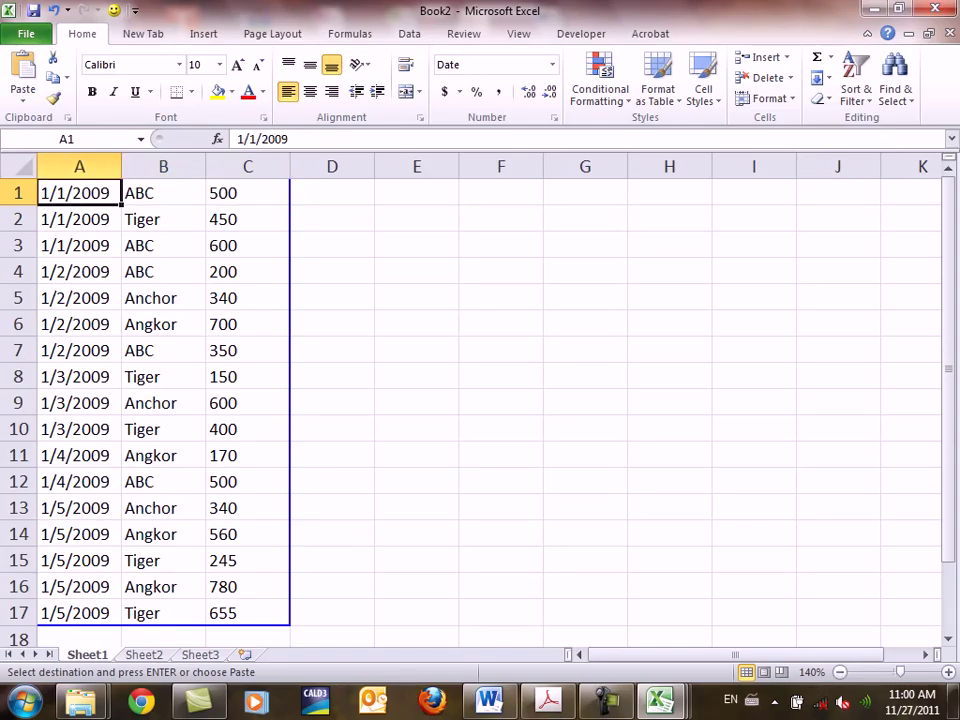
left_click(163, 193)
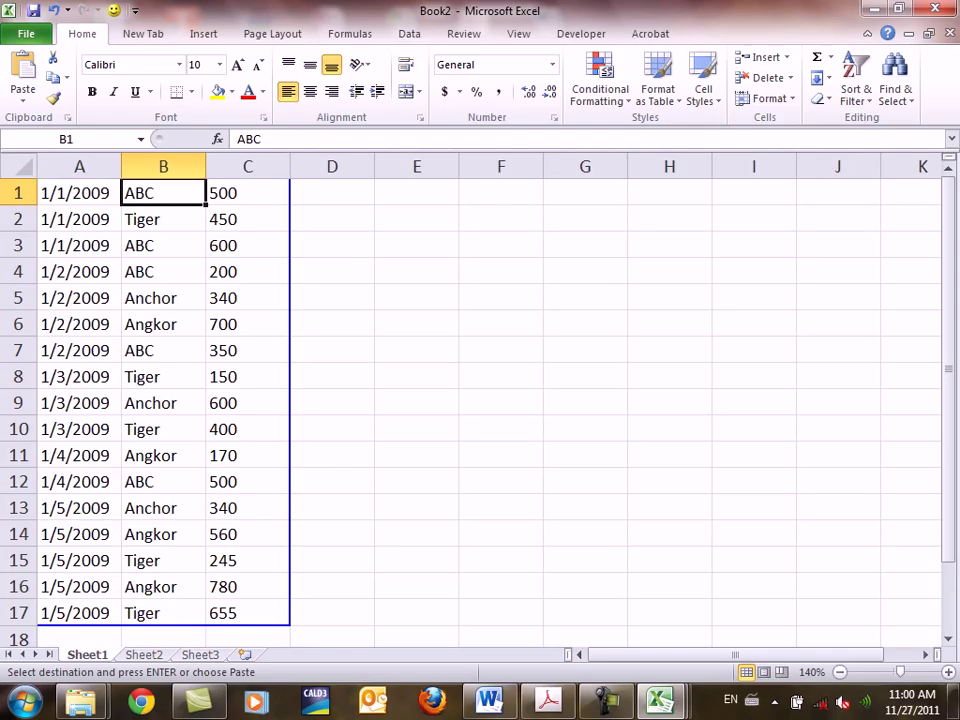
key("ctrl+shift+Down")
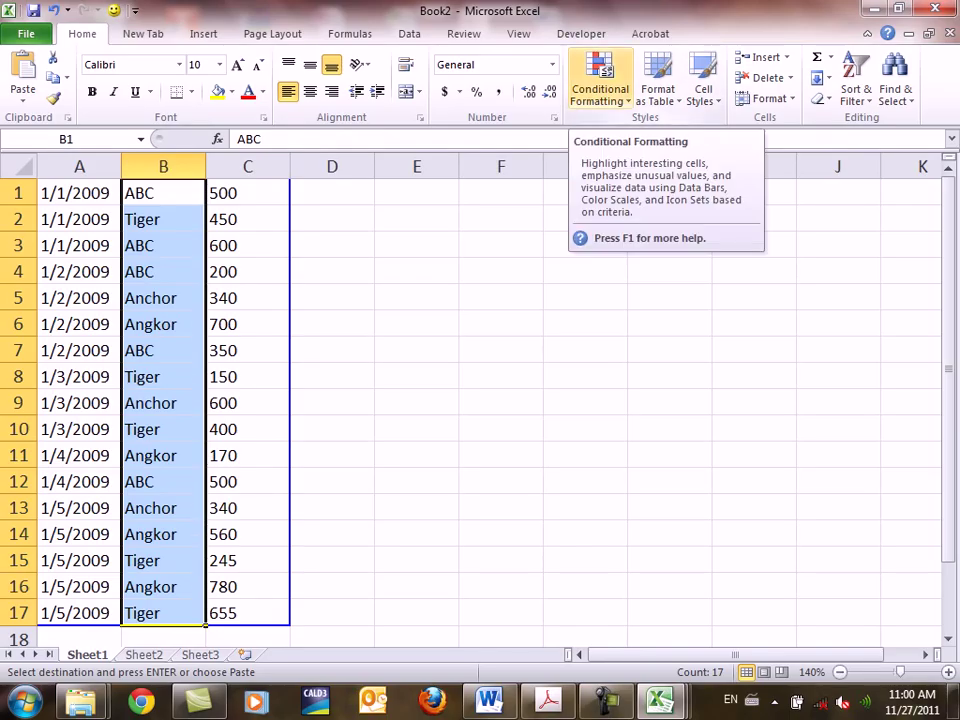
left_click(599, 90)
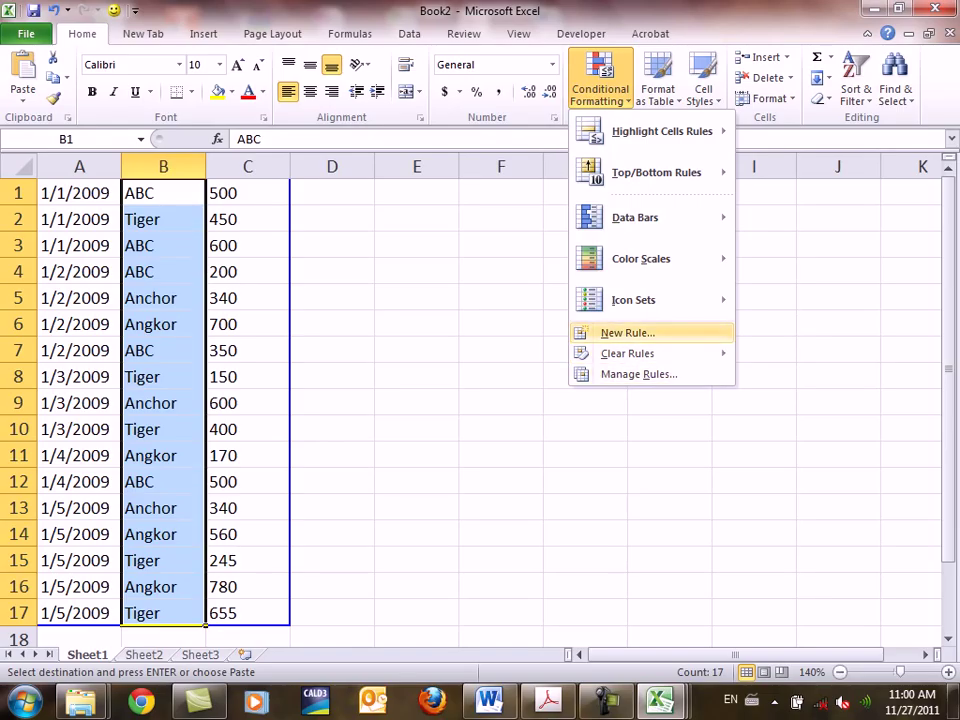
left_click(627, 333)
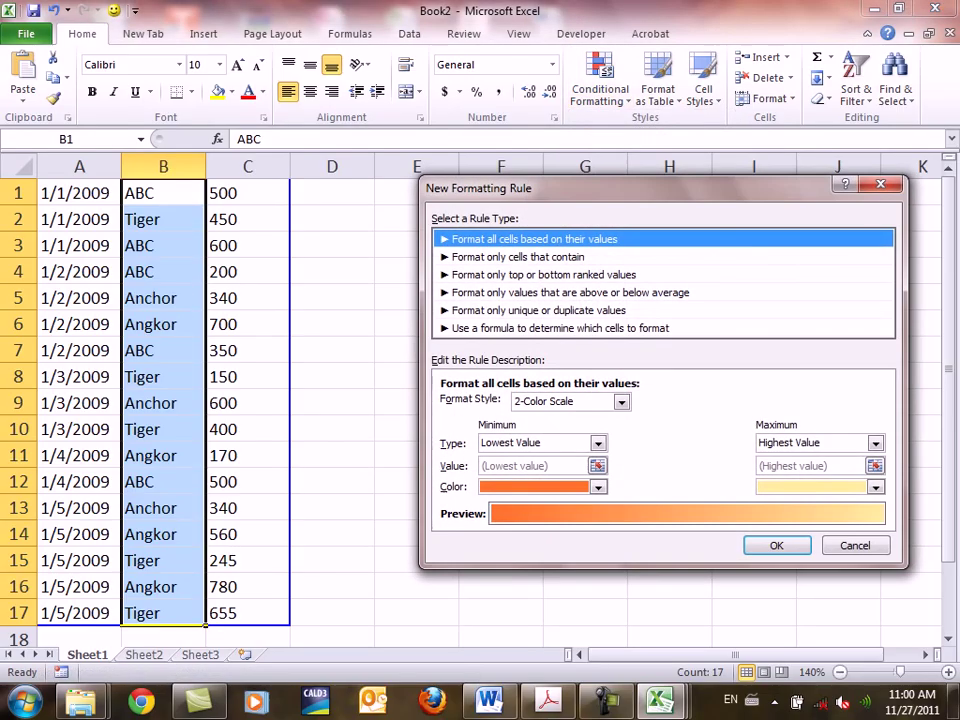
left_click(560, 328)
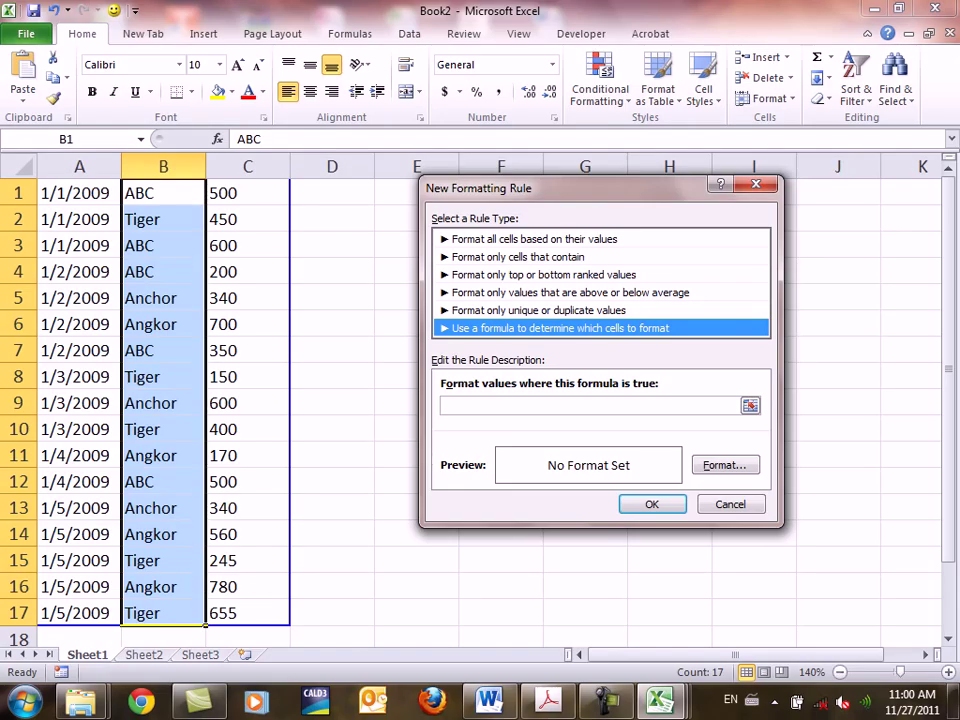
left_click_drag(163, 192, 163, 613)
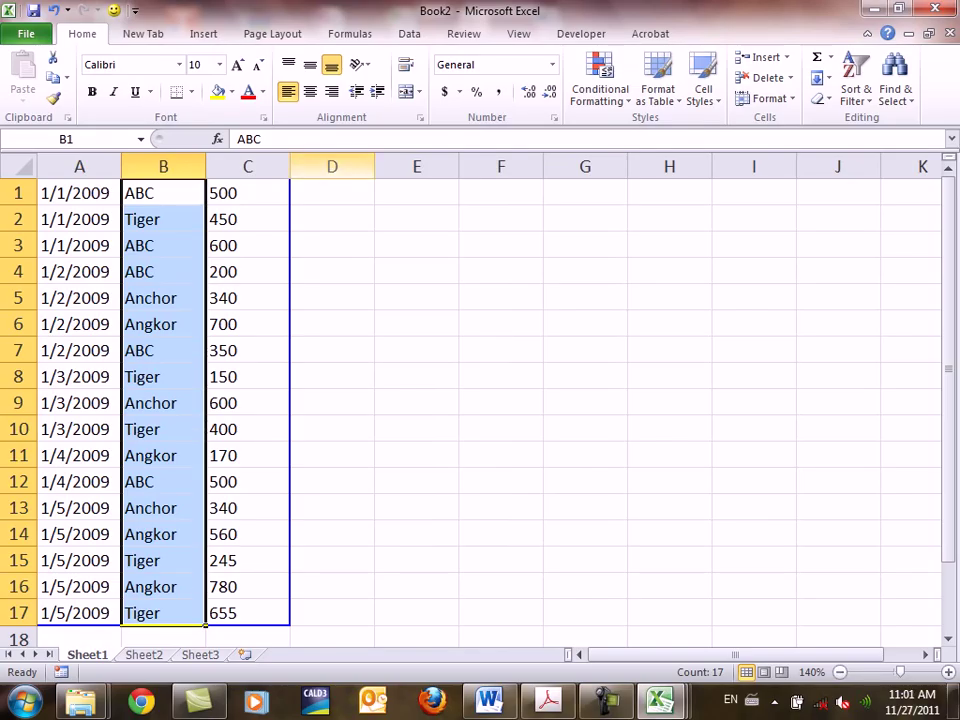
Step: Start a new rule using 'Use a formula to determine which cells to format'
left_click(600, 82)
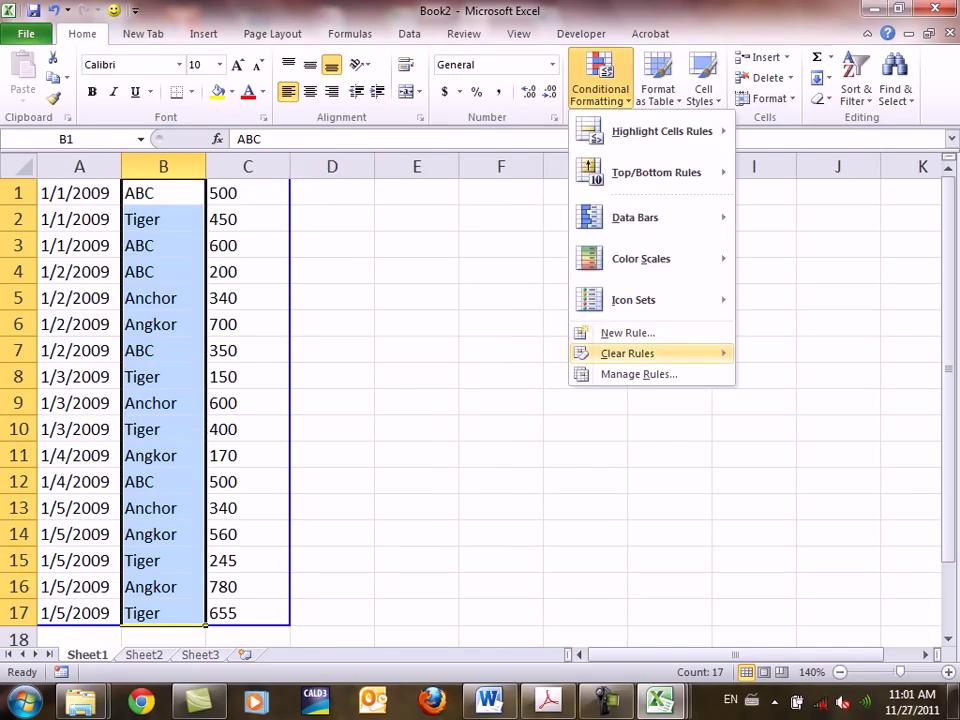
left_click(628, 332)
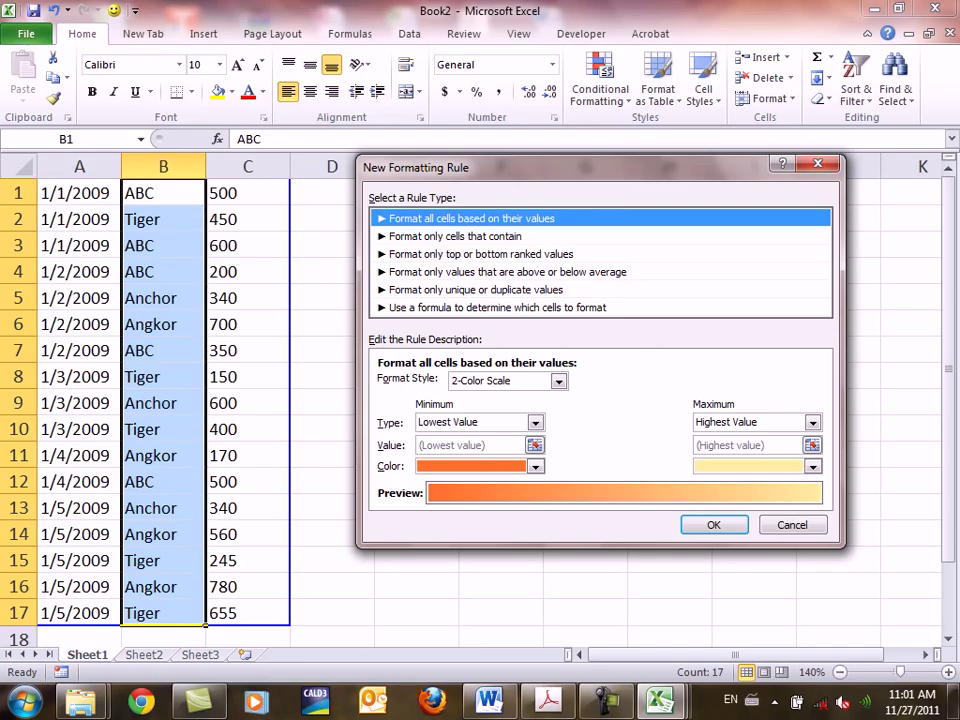
left_click(497, 307)
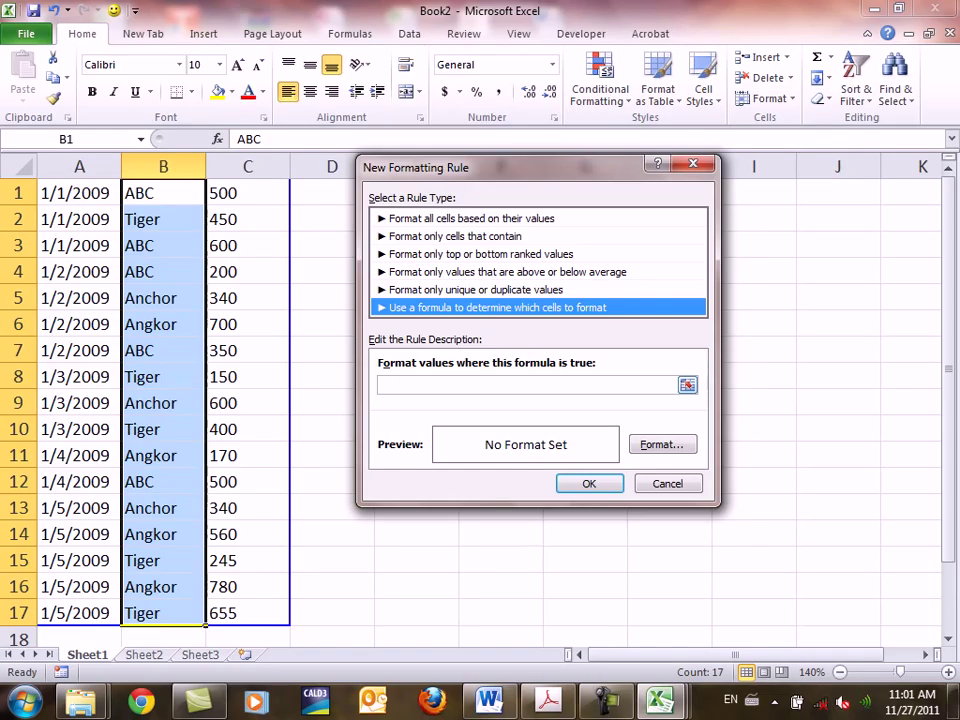
left_click(527, 385)
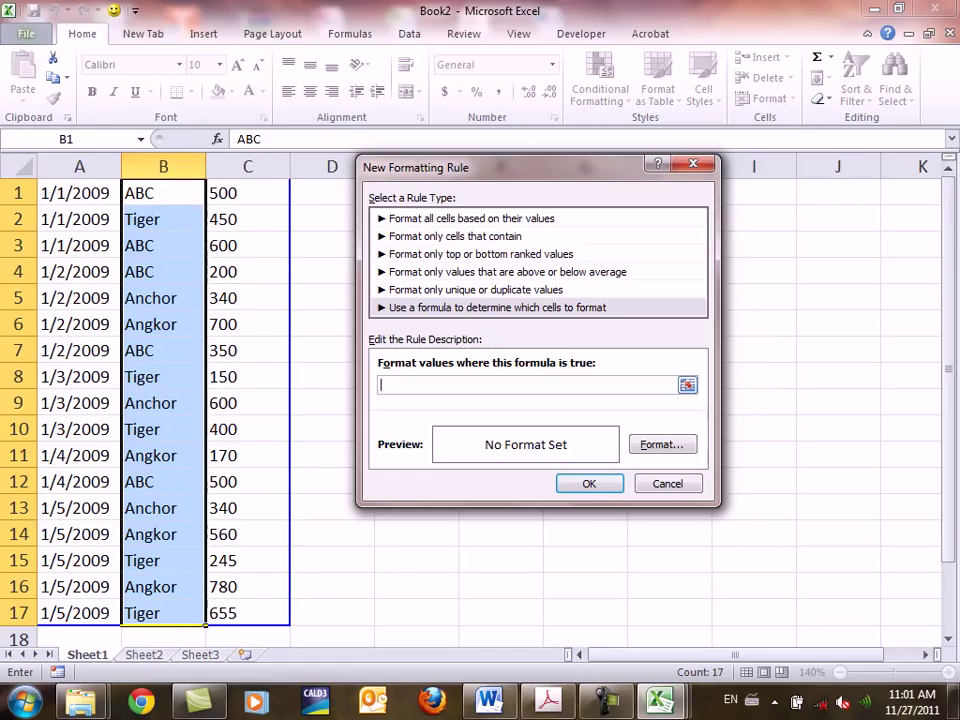
Step: Enter the rule formula =b1="abc"
type("=")
type("b1")
type("=")
type("\"abc")
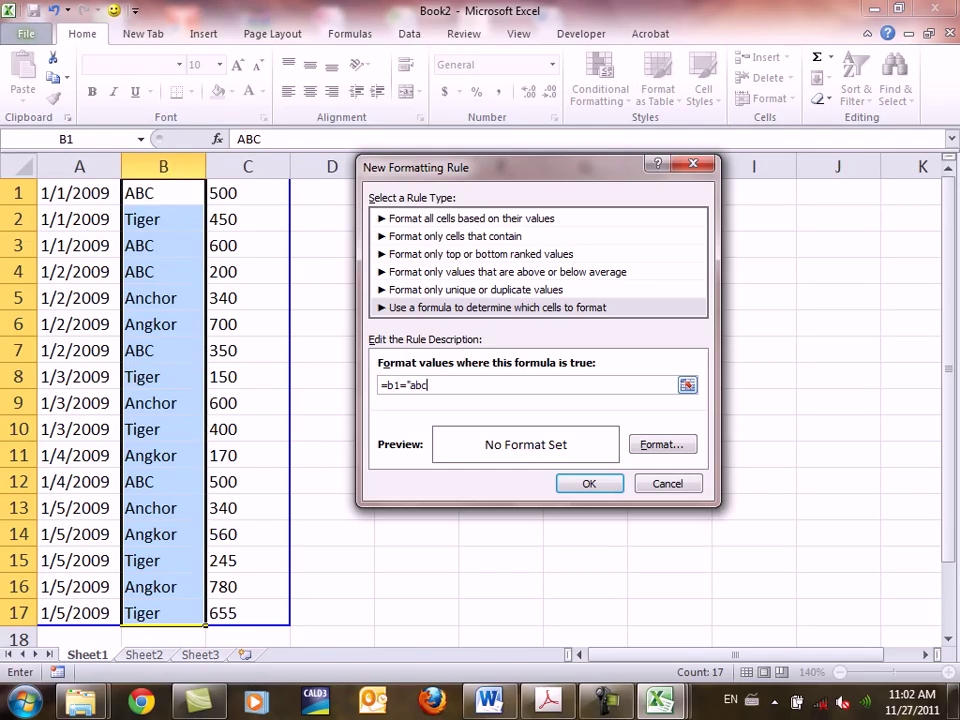
type("\"")
key("Tab")
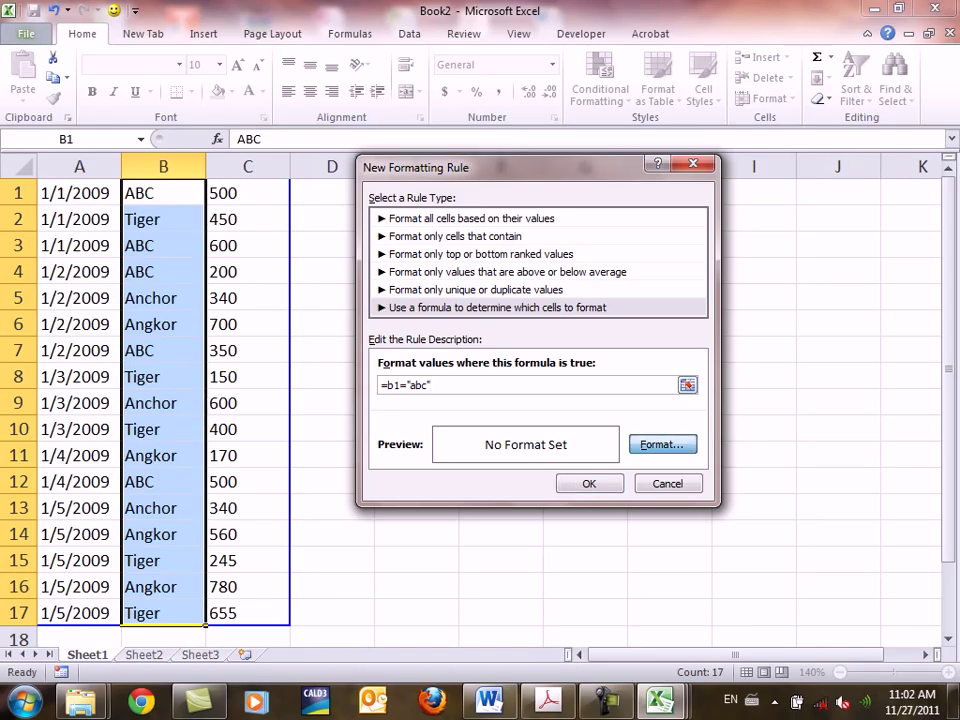
Step: Give the rule a red, Bold Italic font format
key("Return")
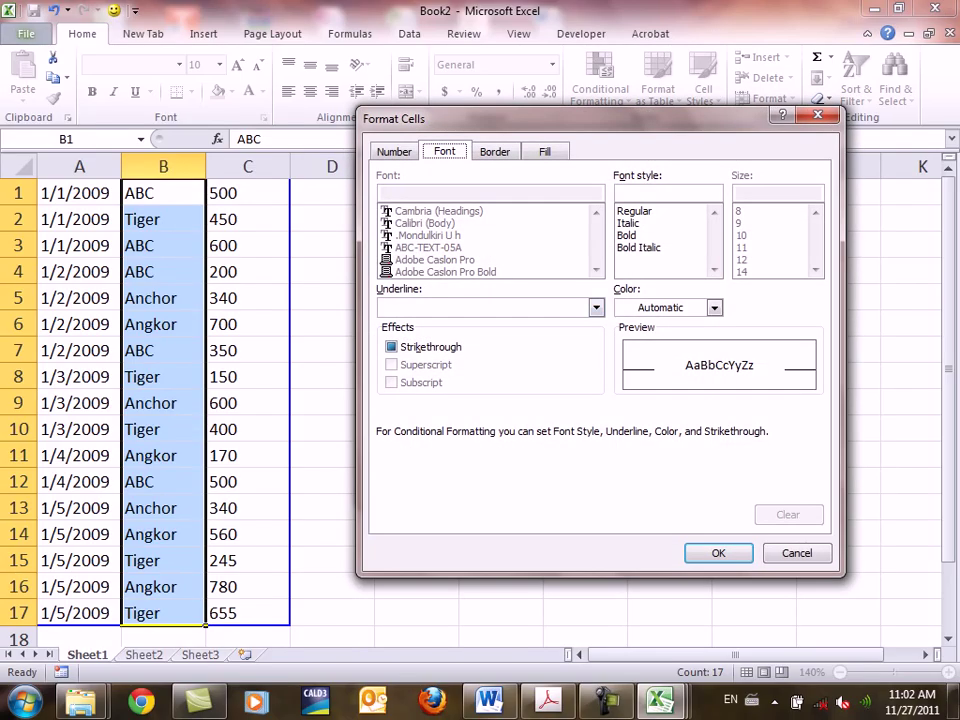
left_click(545, 151)
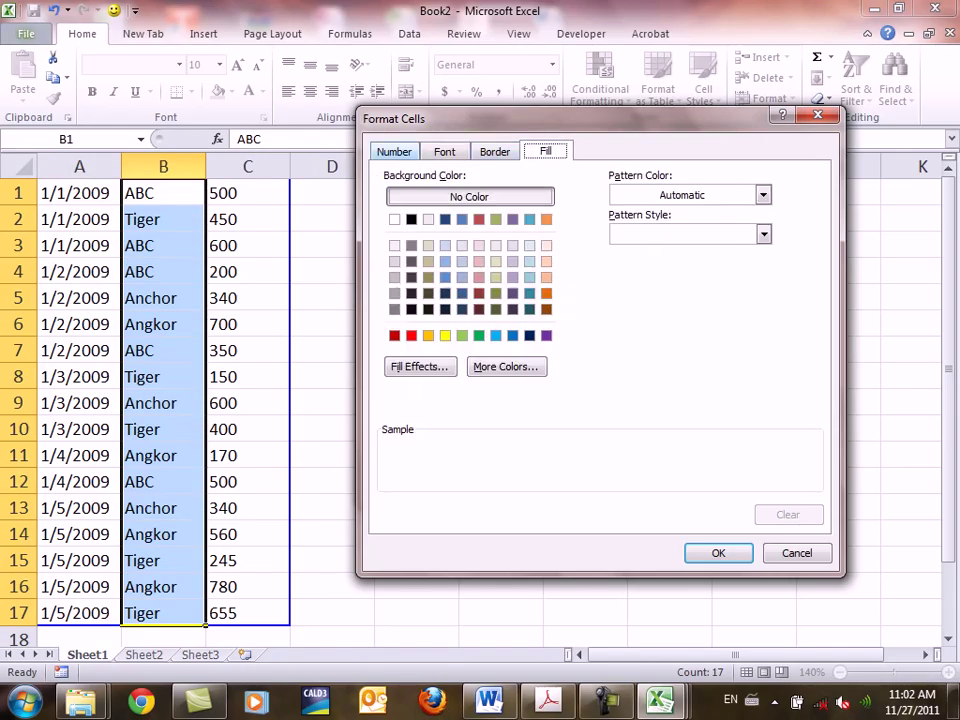
key("ctrl+Tab")
key("ctrl+Tab")
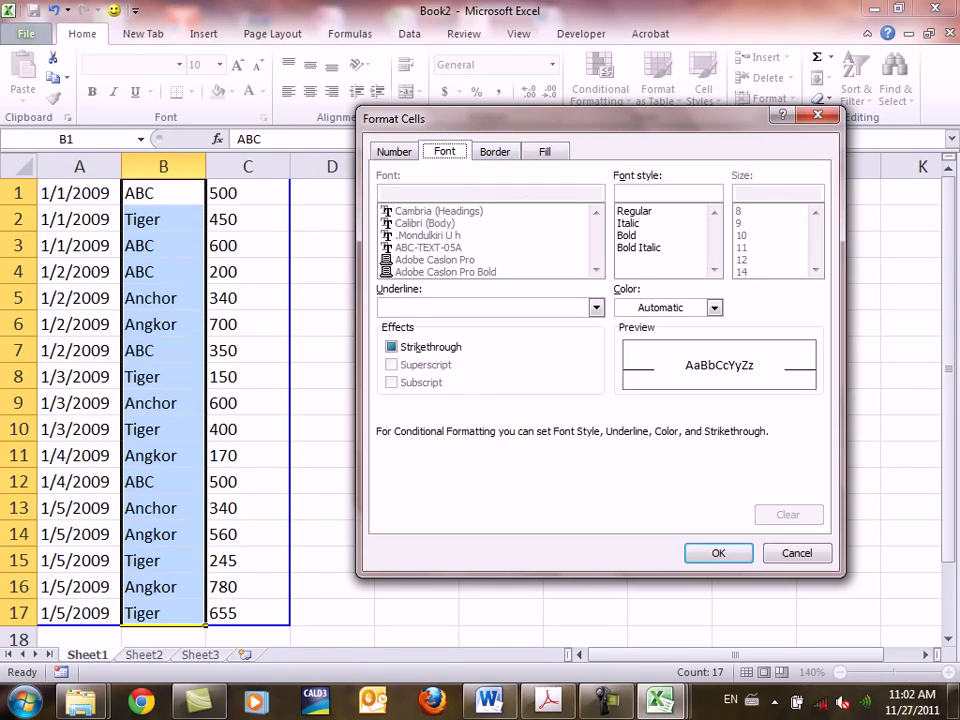
left_click(638, 247)
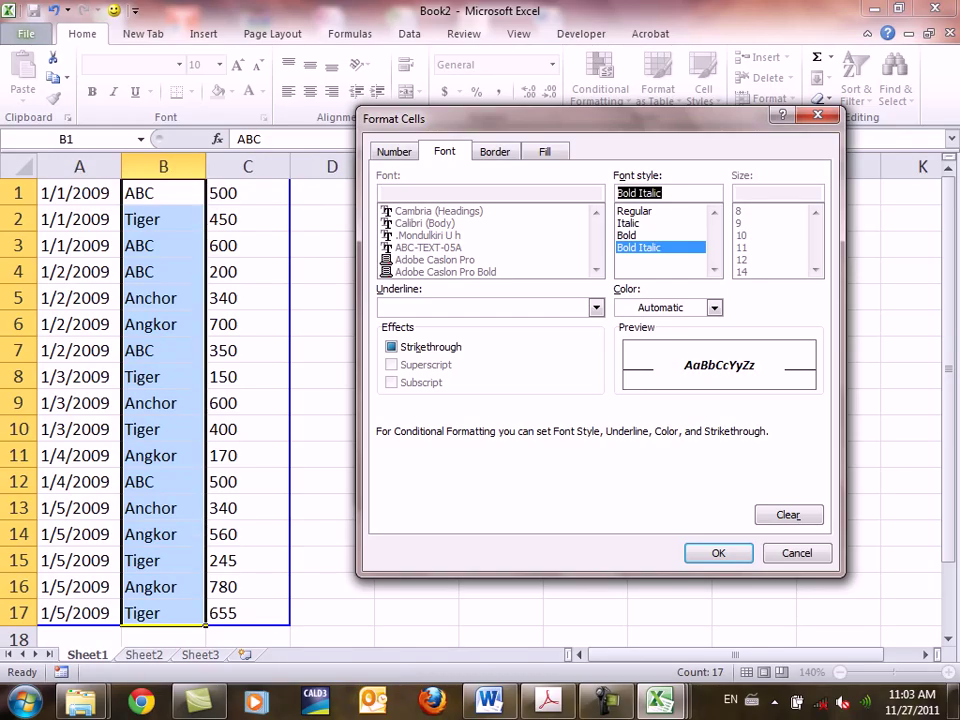
key("alt+c")
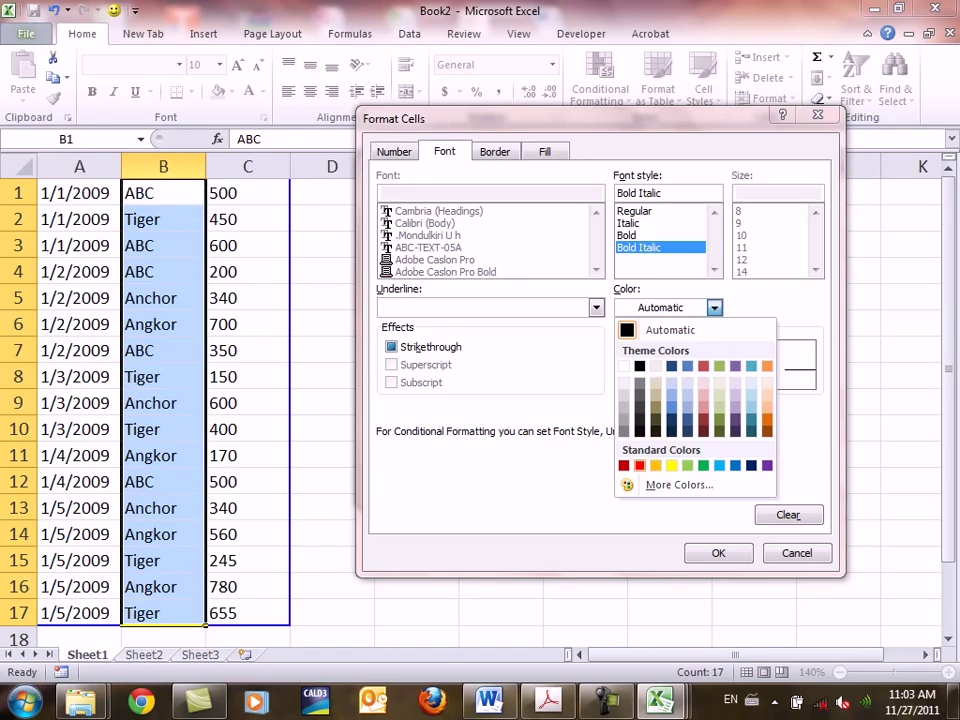
left_click(640, 466)
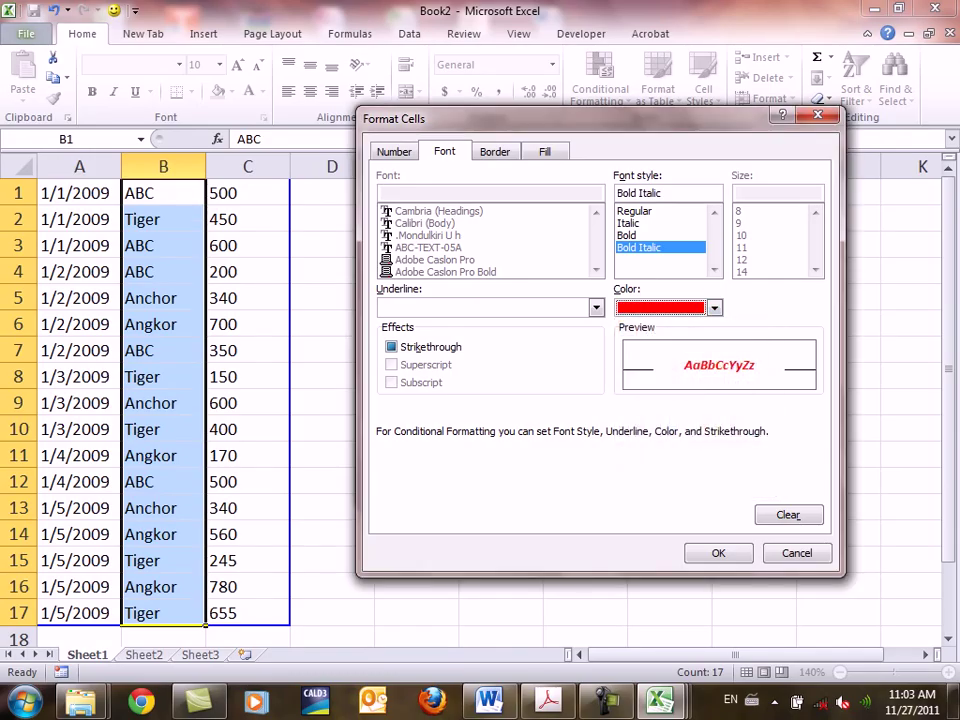
key("alt+o")
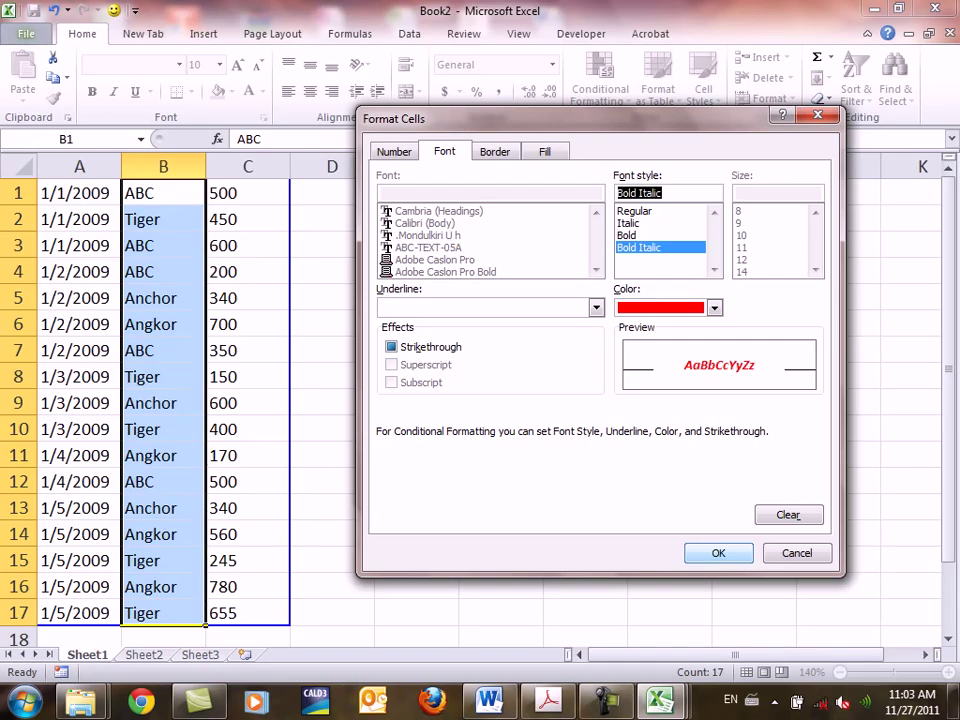
key("Return")
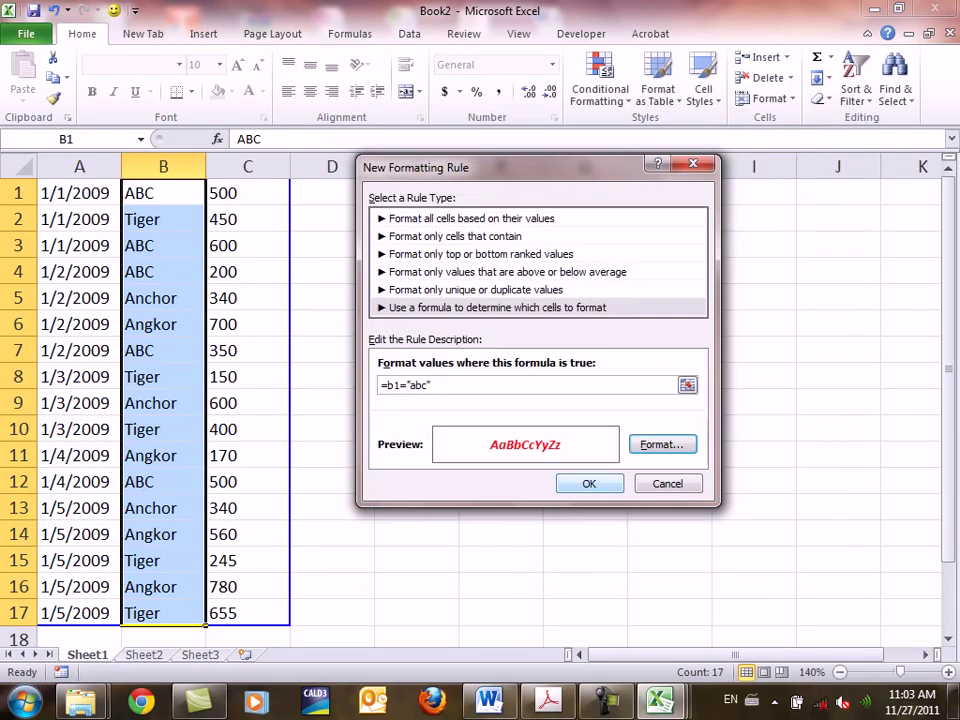
Step: Confirm the =b1="abc" rule so ABC entries show red bold italic
key("Return")
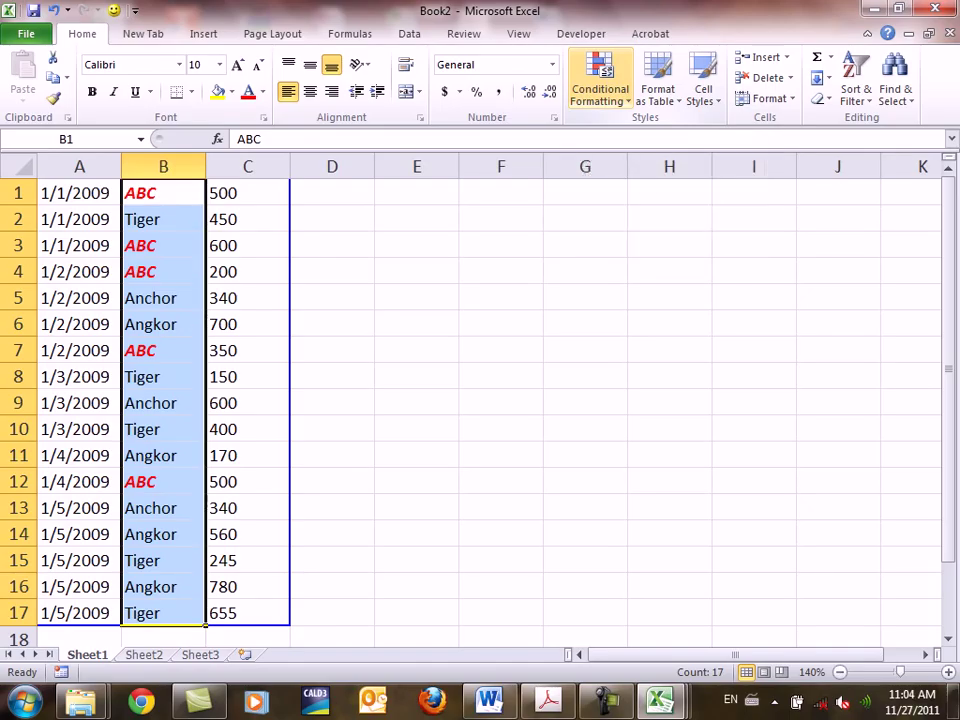
Step: Start a second formula rule reading =b1="angkor" and bring up its Format Cells dialog
left_click(600, 88)
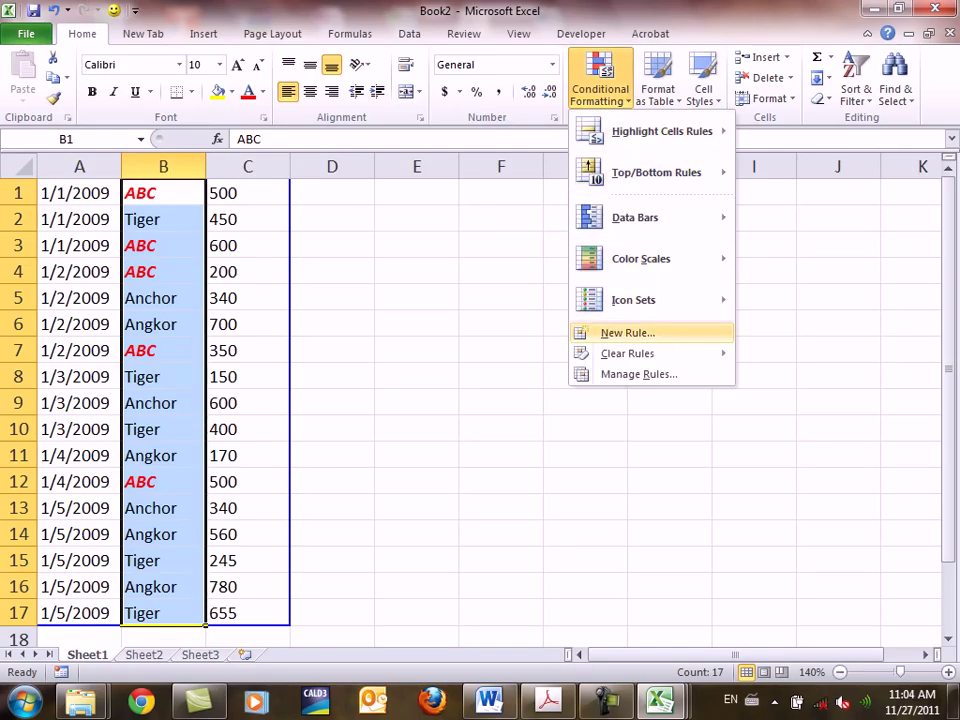
left_click(628, 332)
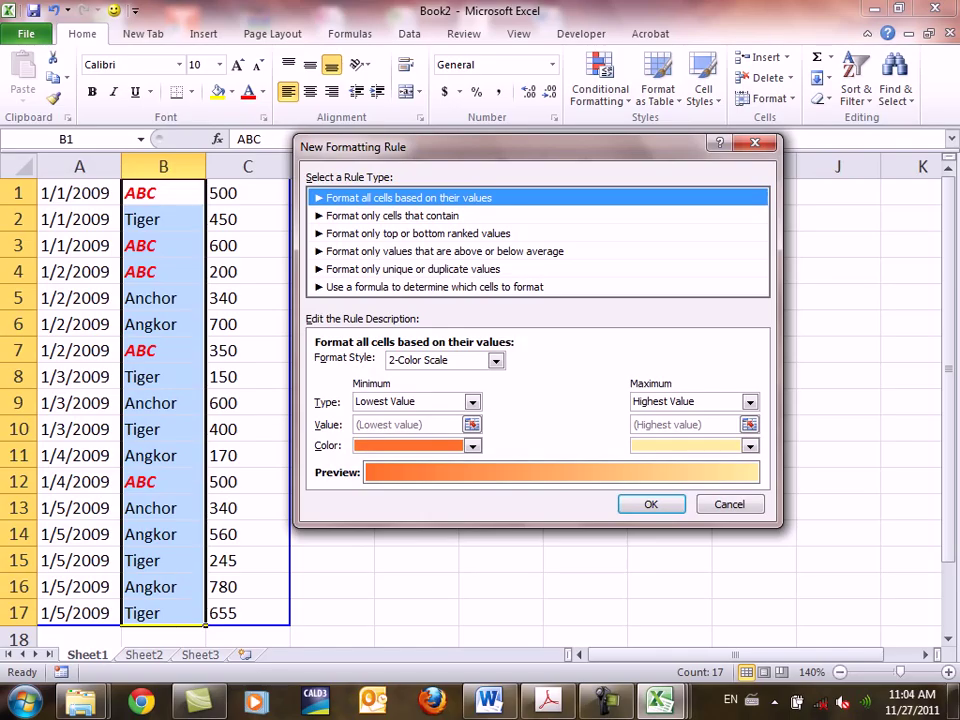
left_click(435, 287)
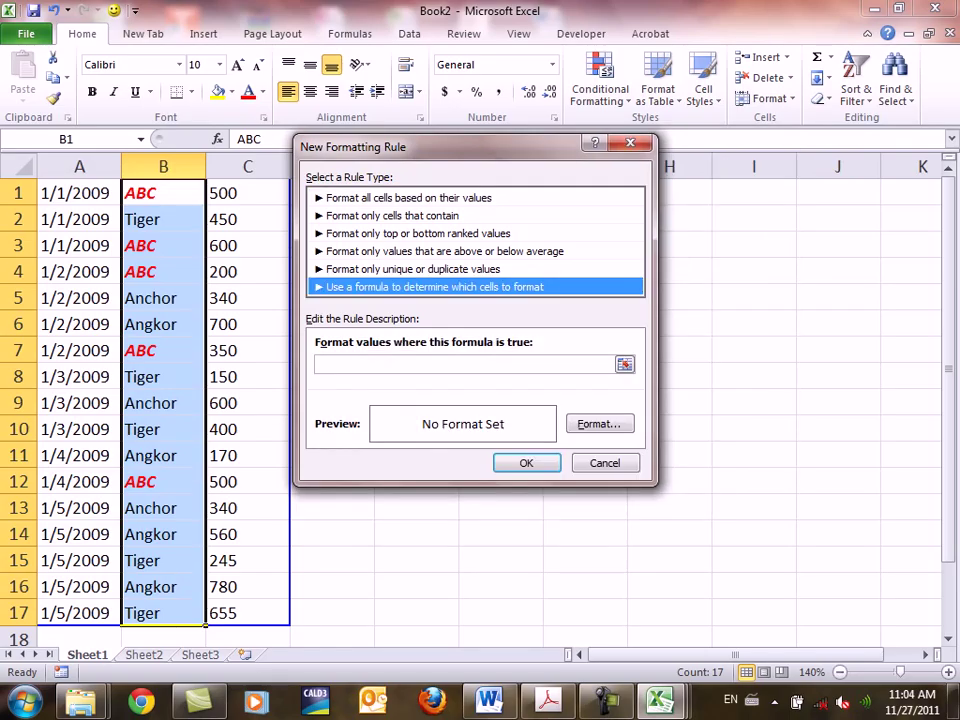
left_click(460, 364)
type("=")
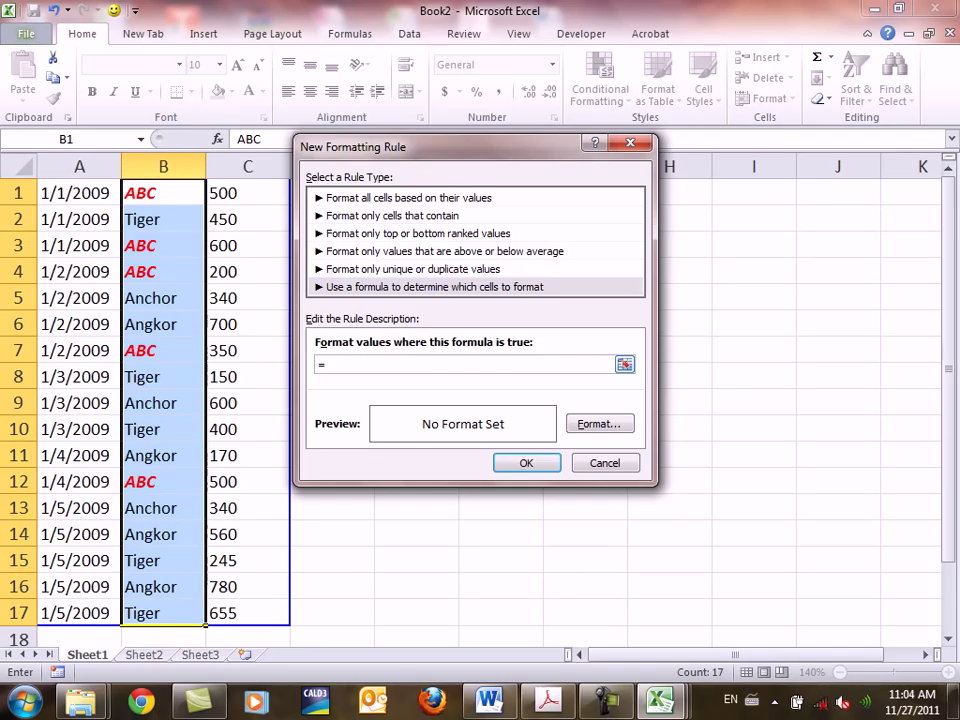
type("b1=\"ank")
key("BackSpace")
type("gkor\"")
key("Tab")
key("Return")
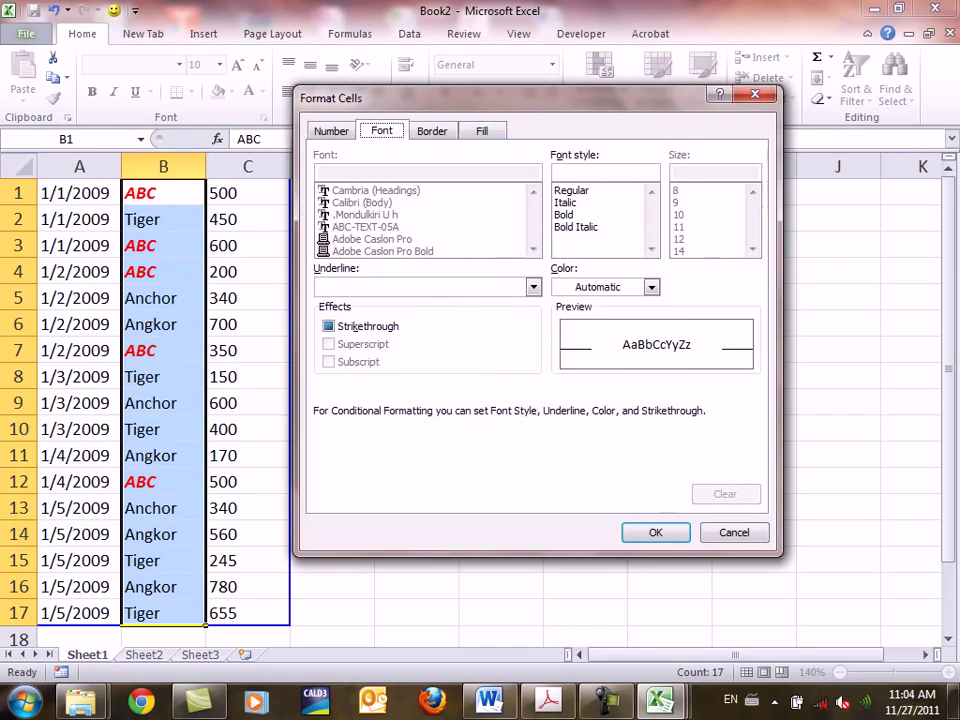
Step: Give the angkor rule a blue diagonal-down gradient fill and confirm it for column B
key("ctrl+Tab")
key("ctrl+Tab")
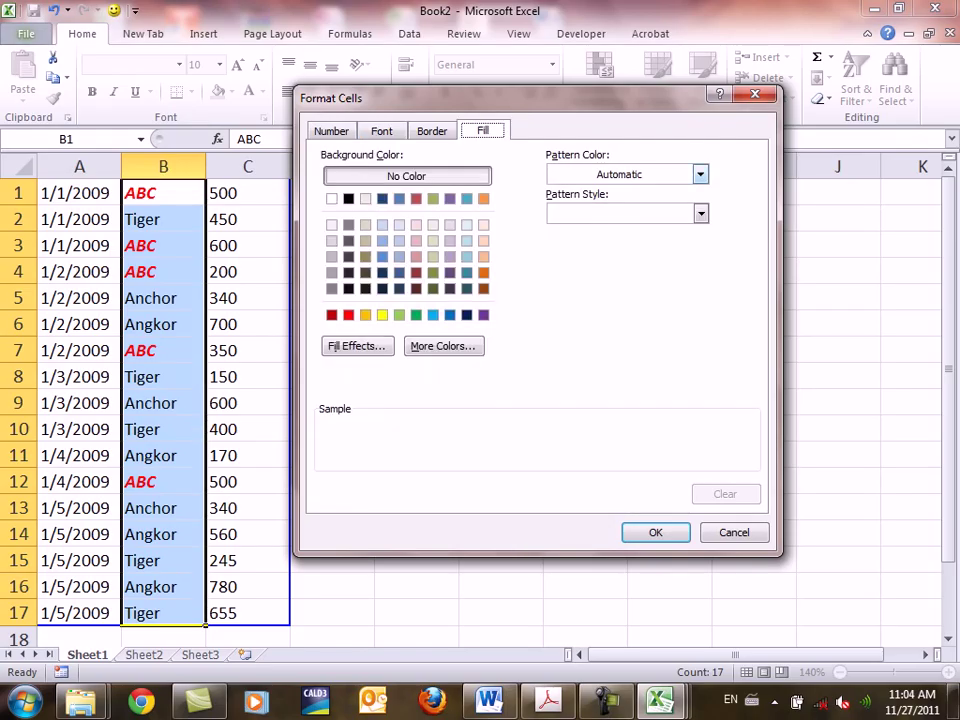
key("alt+a")
key("alt+Down")
key("Escape")
key("alt+i")
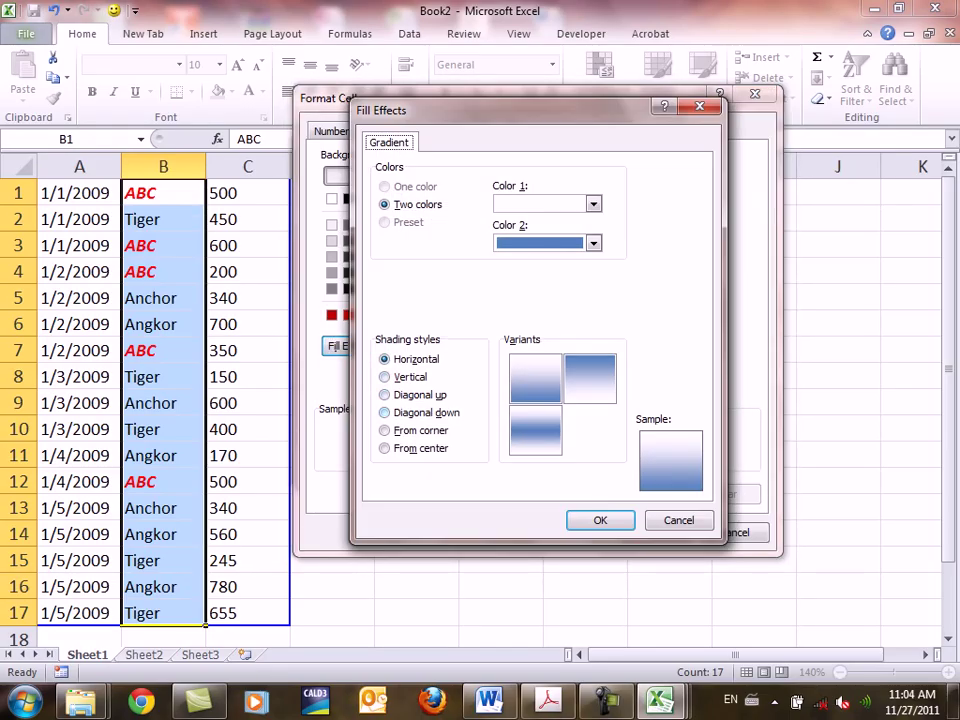
key("alt+d")
left_click(535, 430)
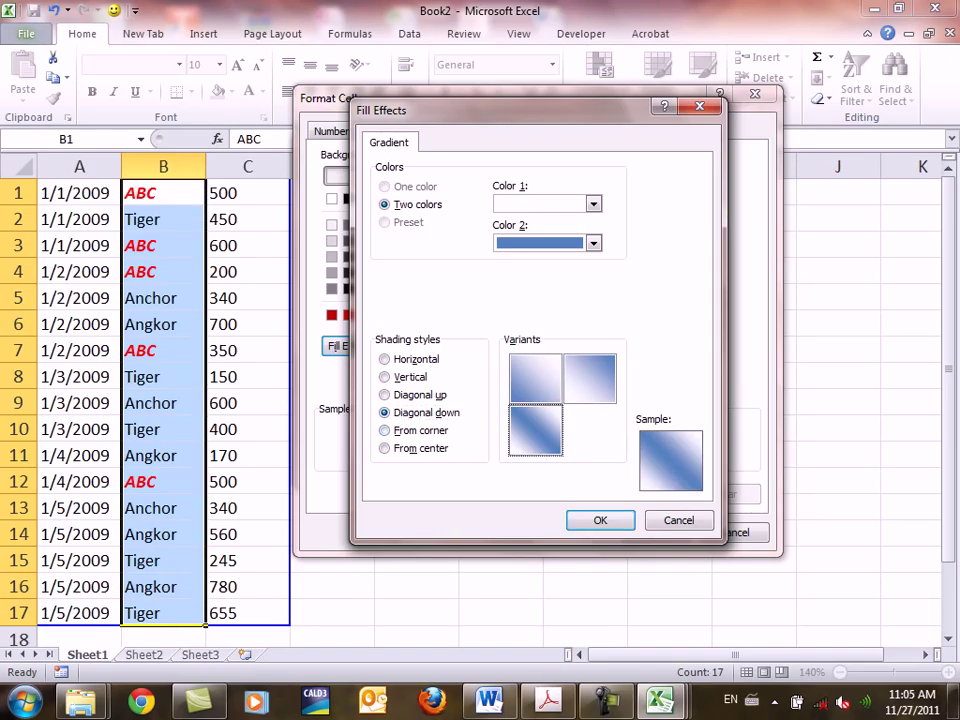
key("Return")
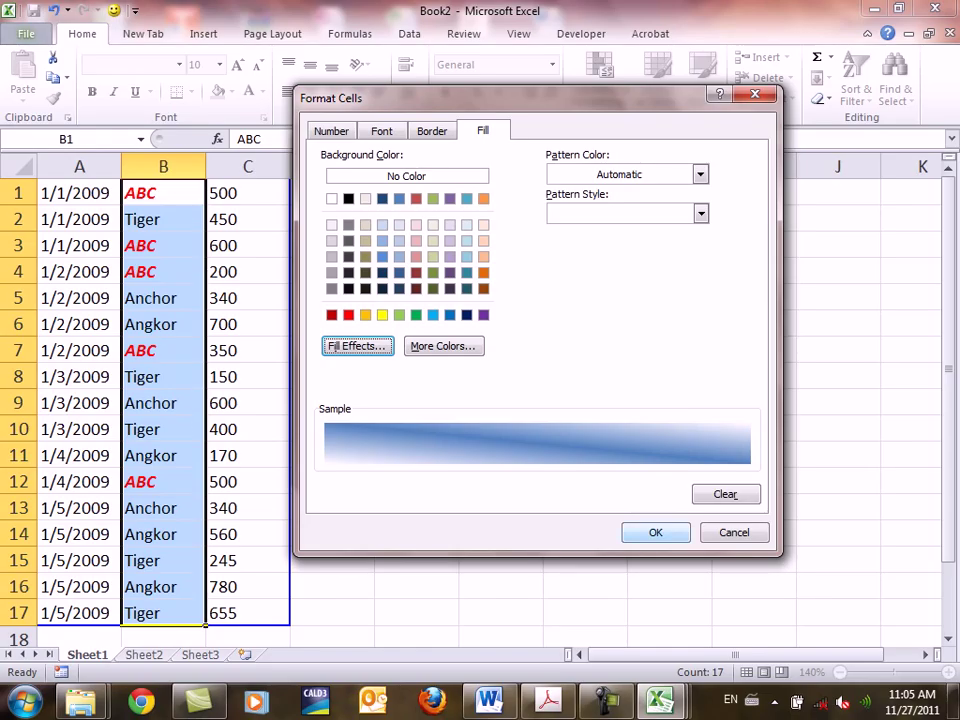
key("Return")
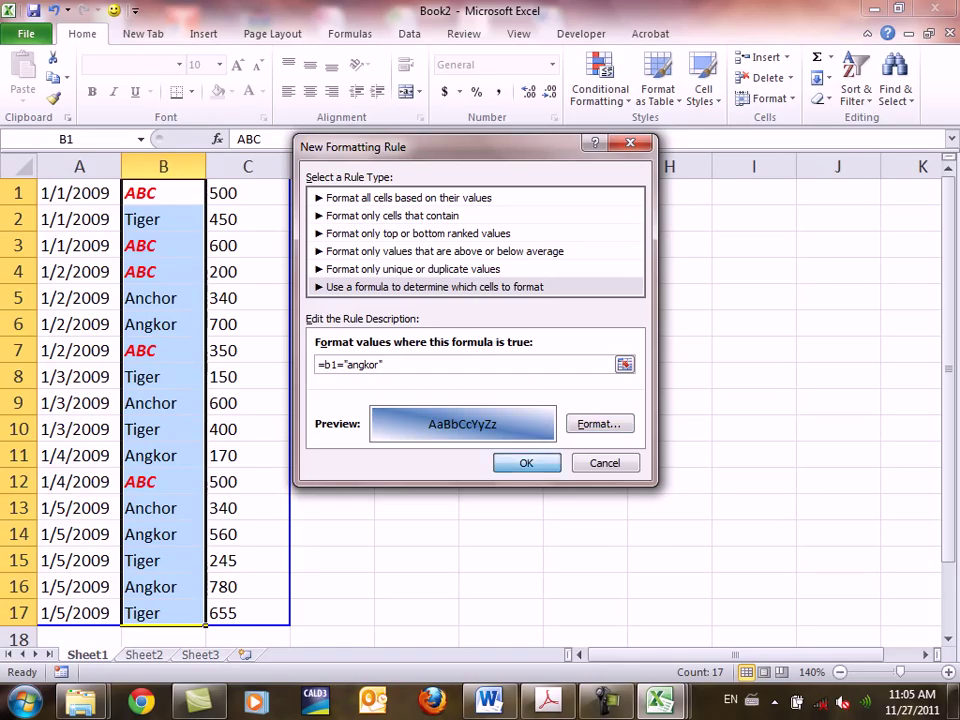
key("Return")
Step: Deselect column B to view the gradient-filled Angkor cells
left_click(332, 298)
left_click(163, 324)
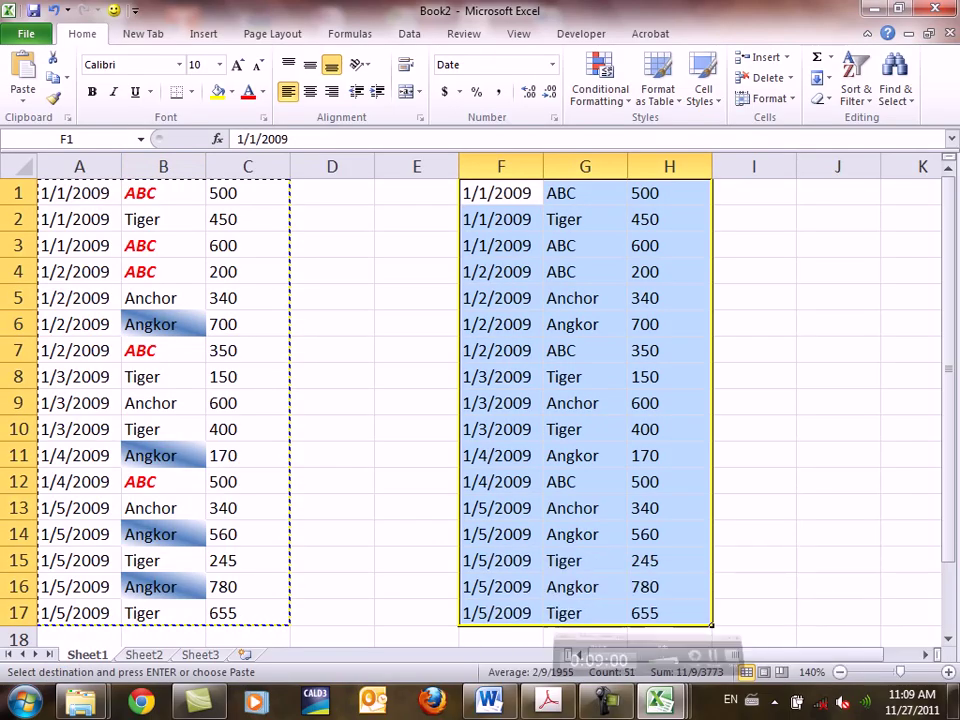
Step: Select the copied product names in G1:G17
left_click_drag(585, 193, 585, 613)
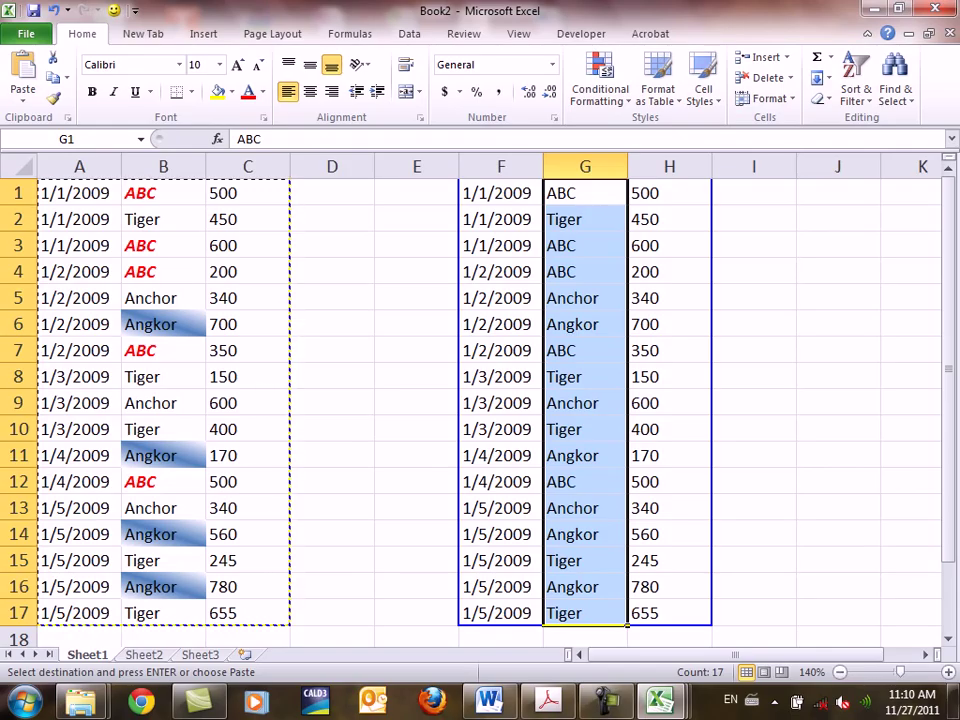
Step: Create a new formula rule for G1:G17 reading =OR(B1="ABC",B1="ANGKOR")
left_click(598, 88)
left_click(600, 332)
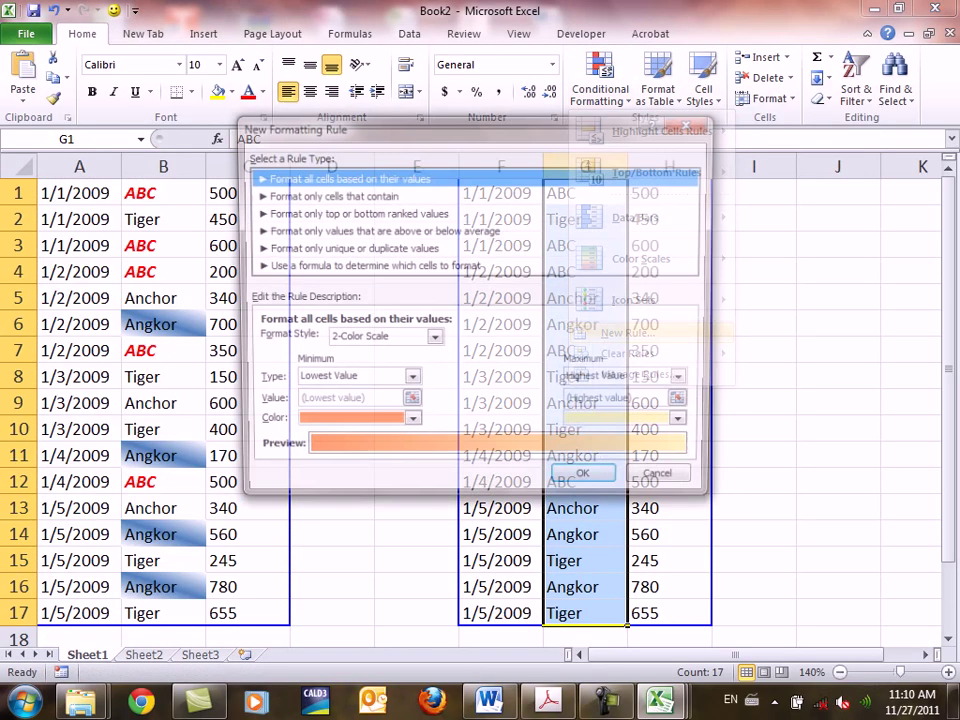
left_click(371, 266)
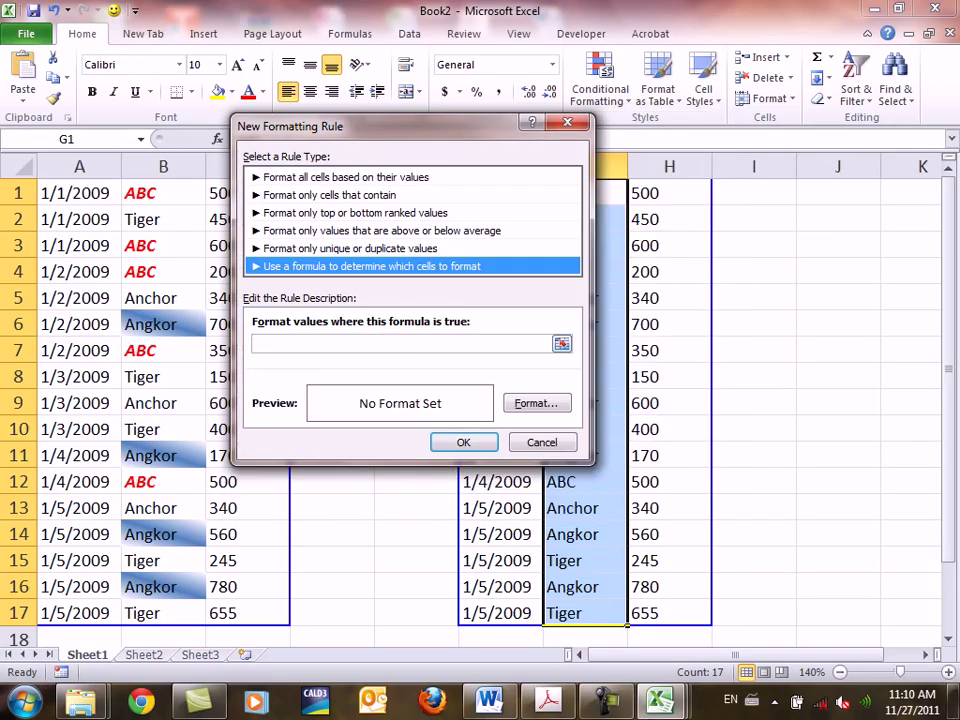
left_click(400, 343)
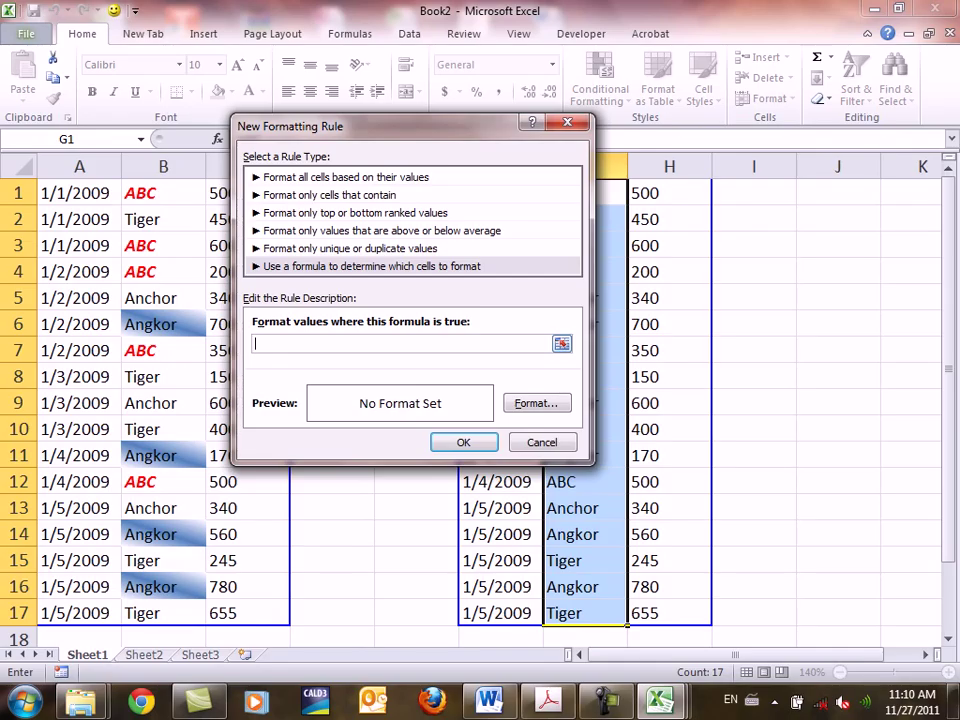
type("=OR(B1=\"ABC\",B1=")
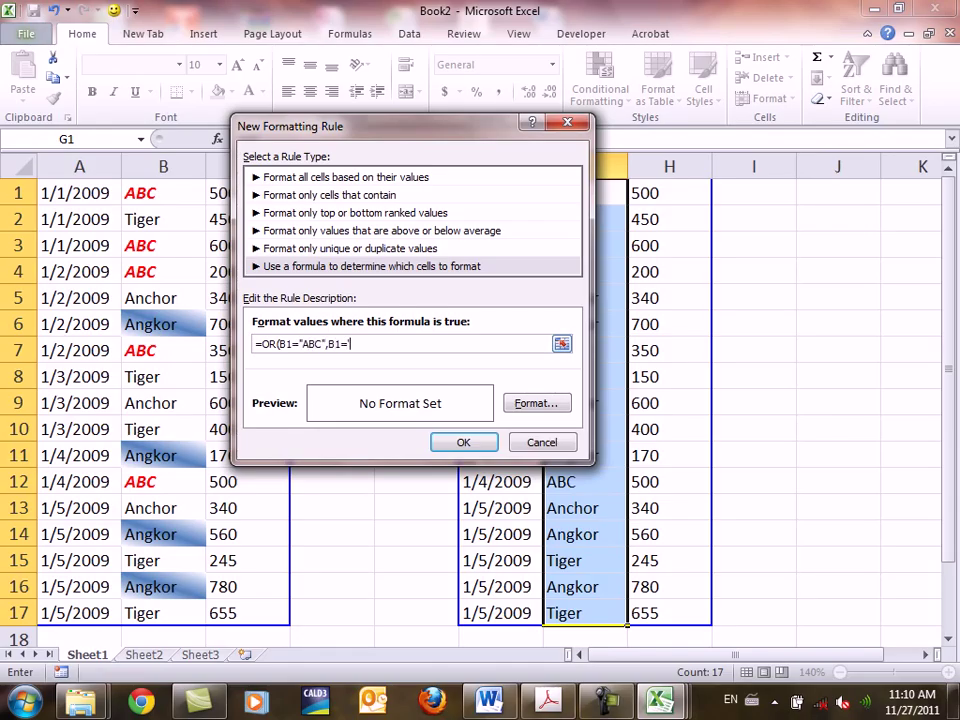
type("\"aNG")
key("BackSpace")
key("BackSpace")
key("BackSpace")
type("ANKKOR\")")
Step: Choose a yellow fill as the draft rule's format
key("alt+f")
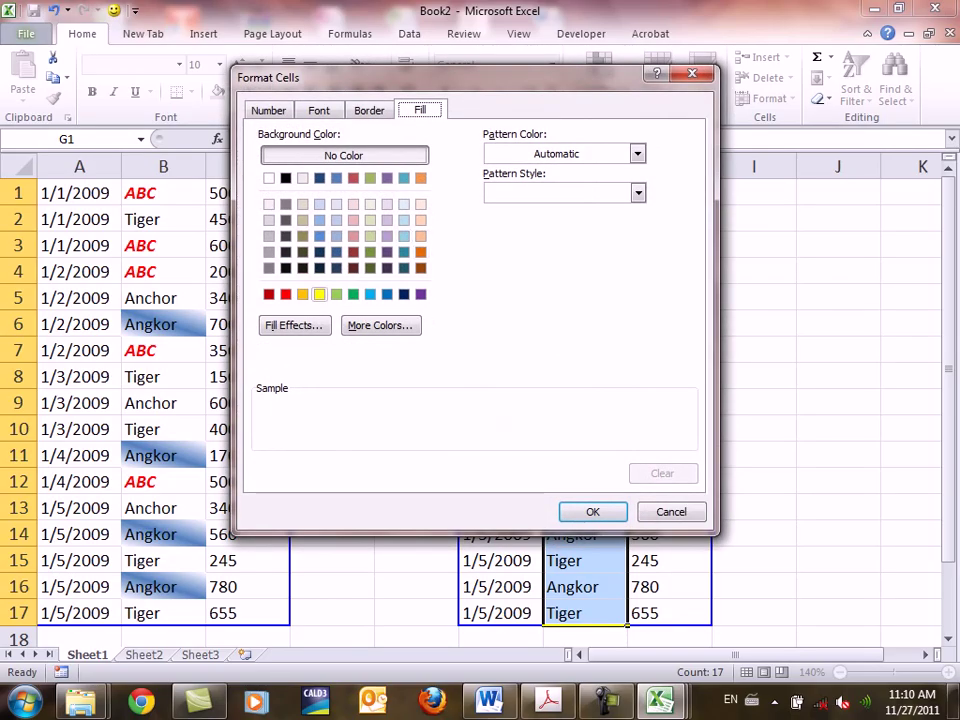
left_click(319, 294)
key("Return")
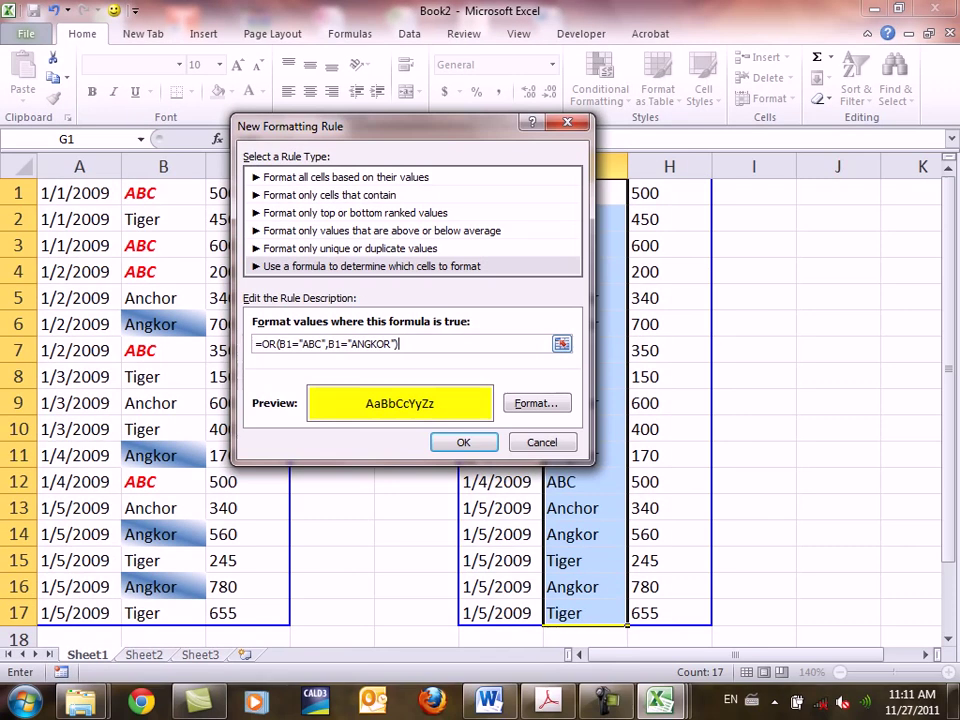
Step: Change both B1 references in the formula to G1, then close the rule window
mouse_move(300, 77)
left_mouse_down()
mouse_move(295, 337)
mouse_move(439, 229)
left_mouse_up()
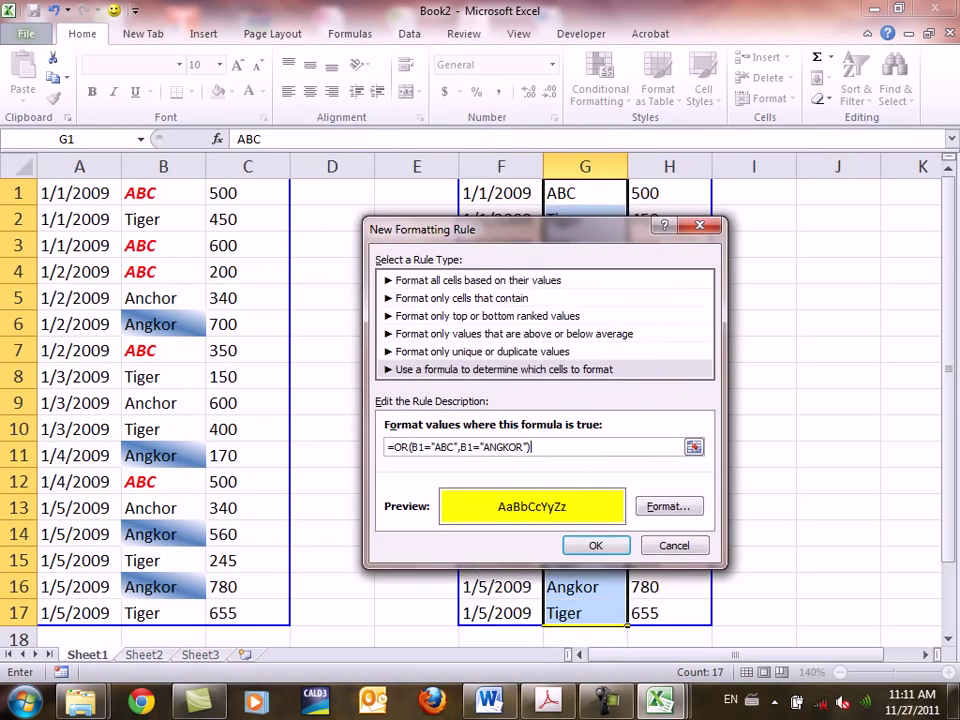
key("Delete")
key("Delete")
type("G+")
key("Left")
key("BackSpace")
key("BackSpace")
key("BackSpace")
key("BackSpace")
left_click(412, 447)
key("BackSpace")
type("G")
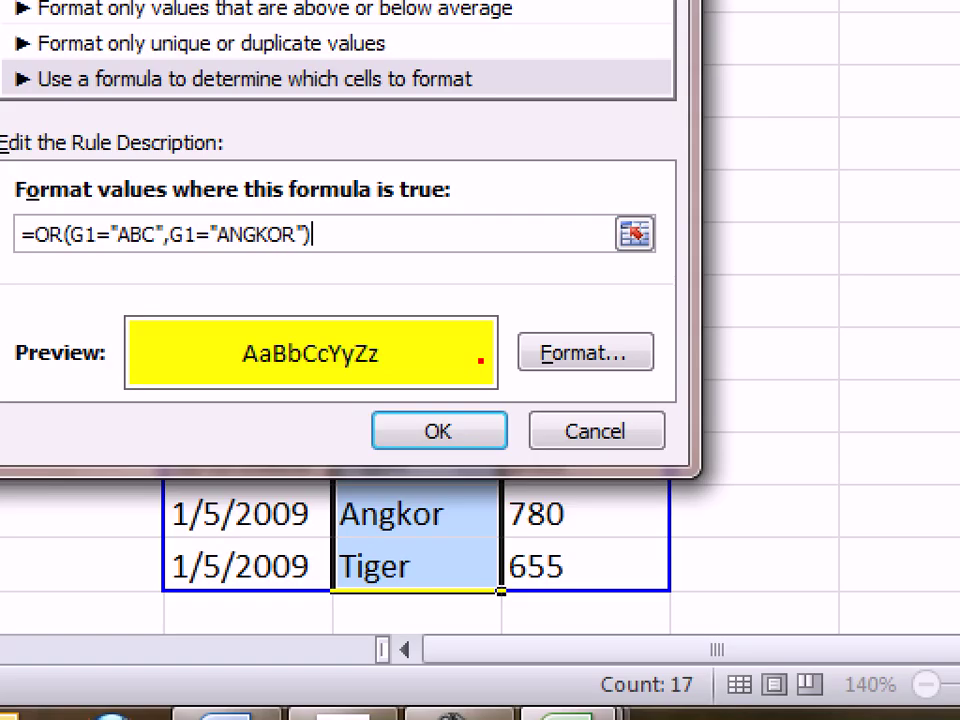
key("Escape")
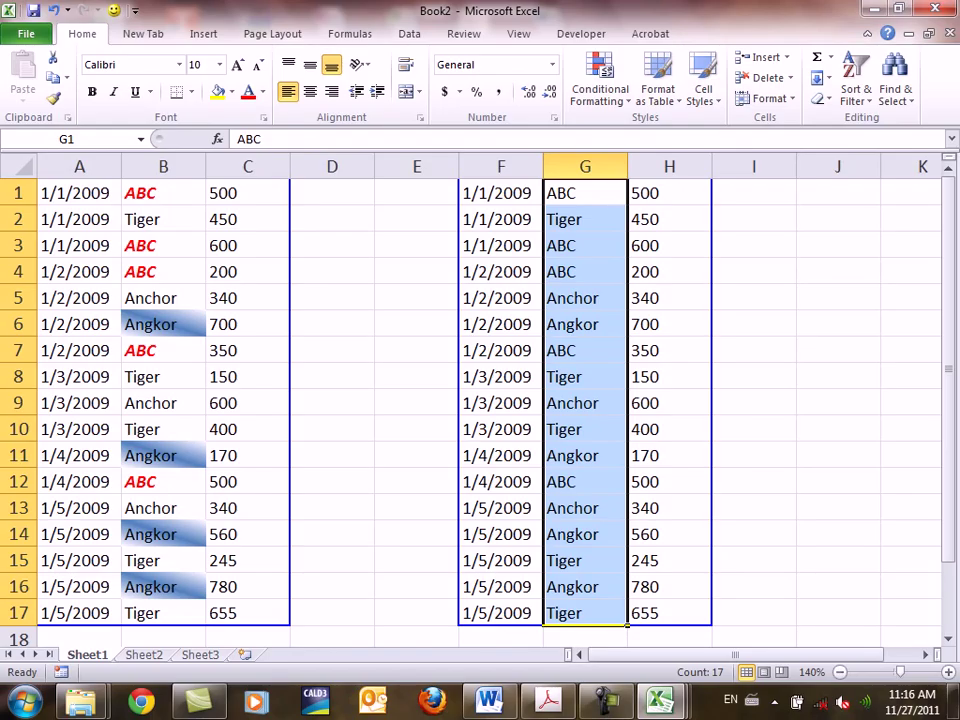
Step: Start a new formula rule =H1>=500 for the copied product names
left_click(599, 82)
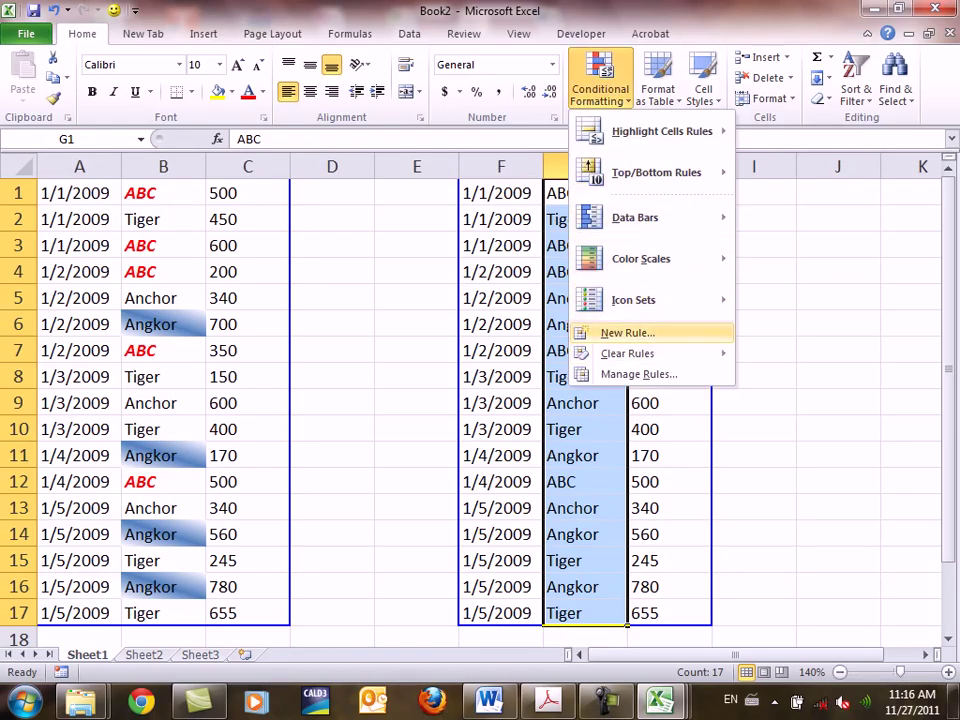
left_click(628, 332)
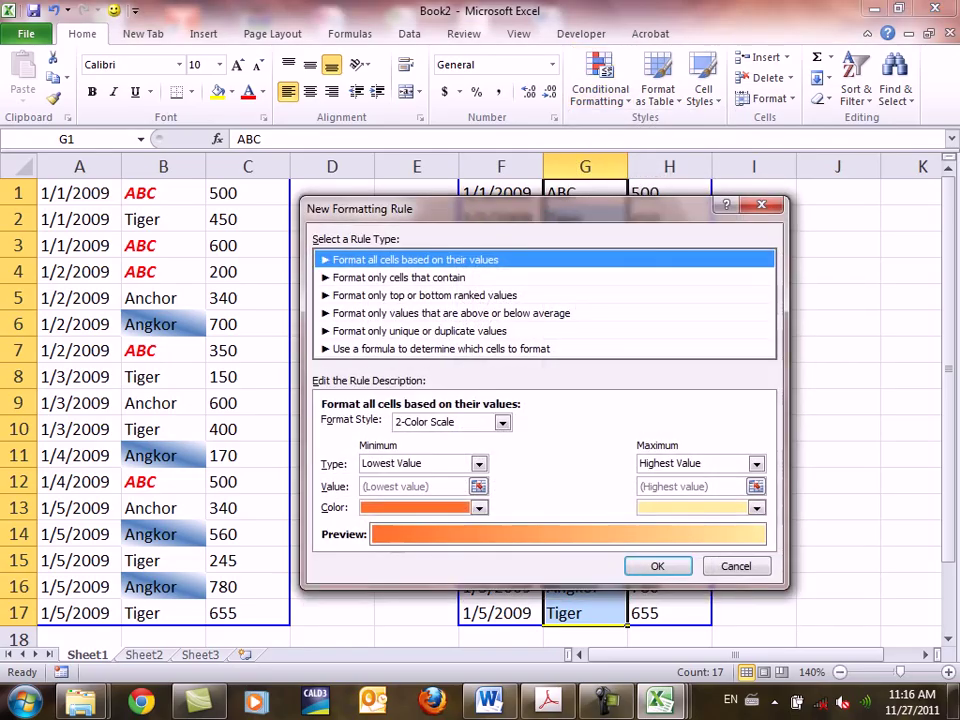
key("Escape")
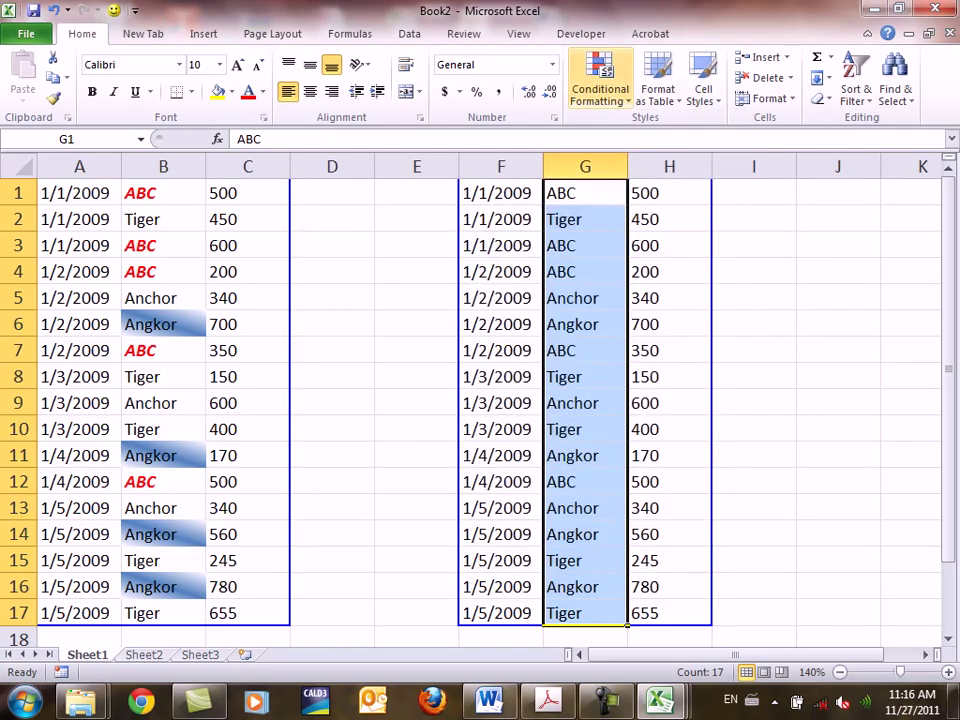
left_click(599, 82)
left_click(628, 332)
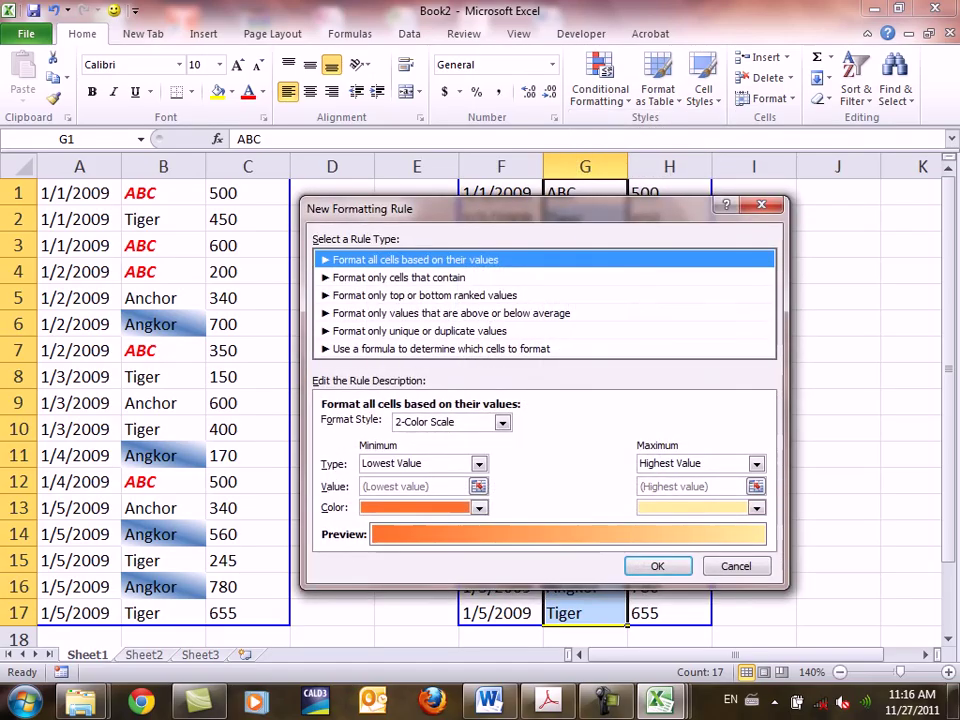
left_click_drag(450, 212, 153, 103)
left_click(165, 240)
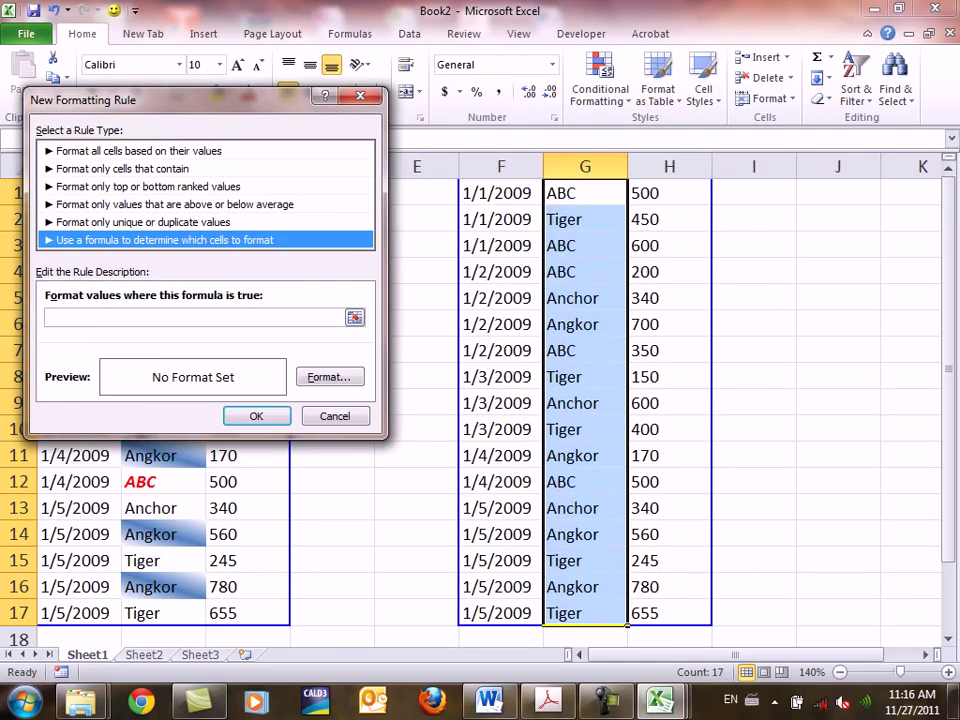
left_click(195, 317)
type("=")
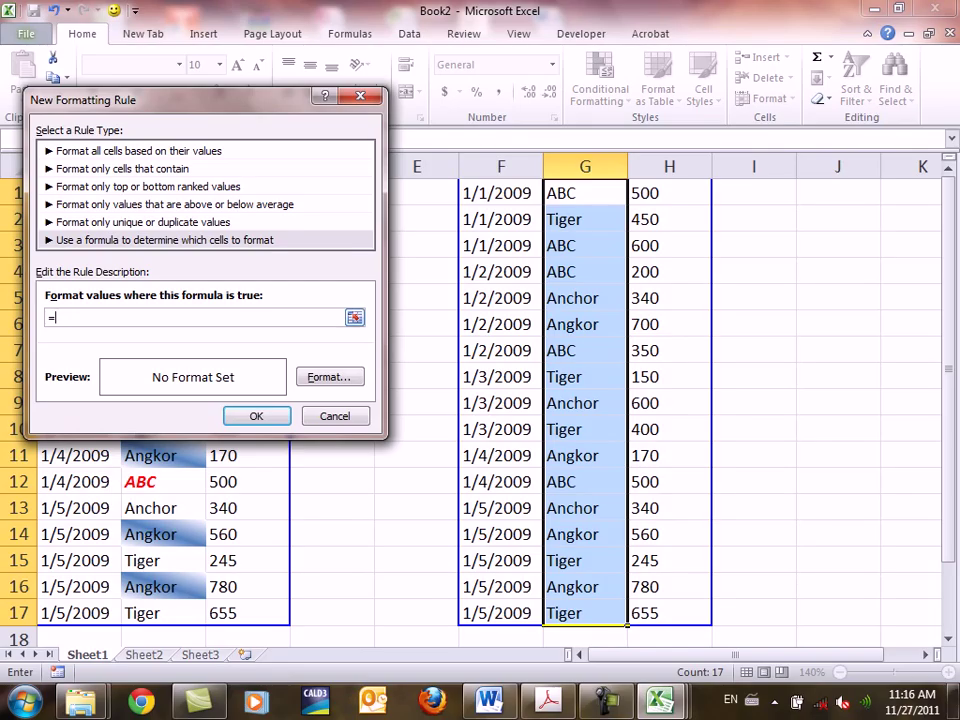
type("H")
type("1")
type(">=500")
Step: Give the =H1>=500 rule a peach fill
left_click(329, 376)
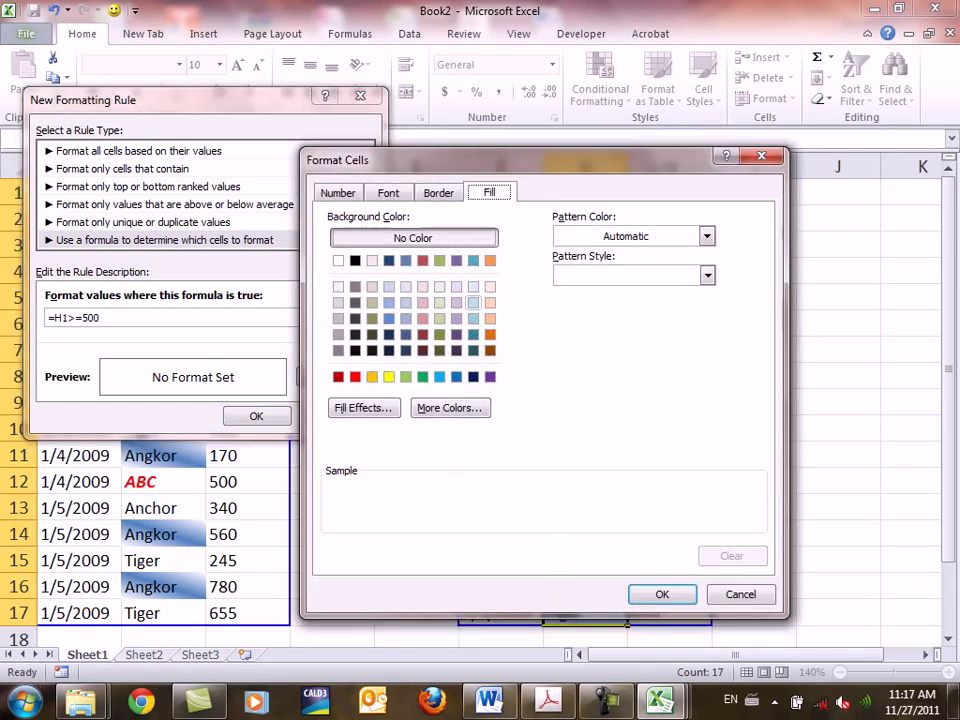
left_click(490, 318)
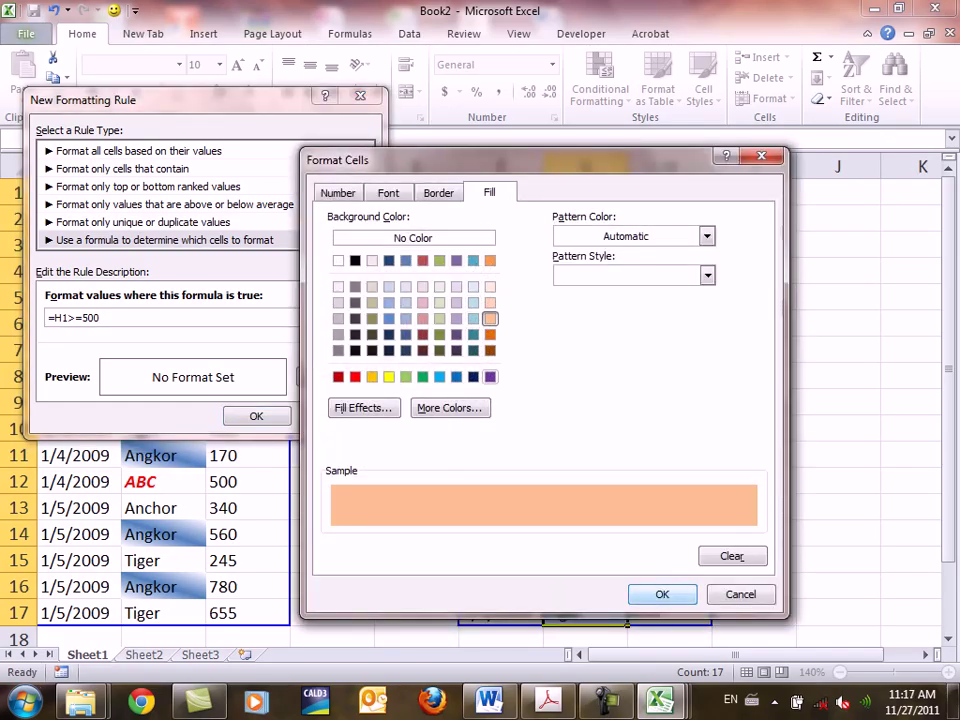
key("Return")
key("Return")
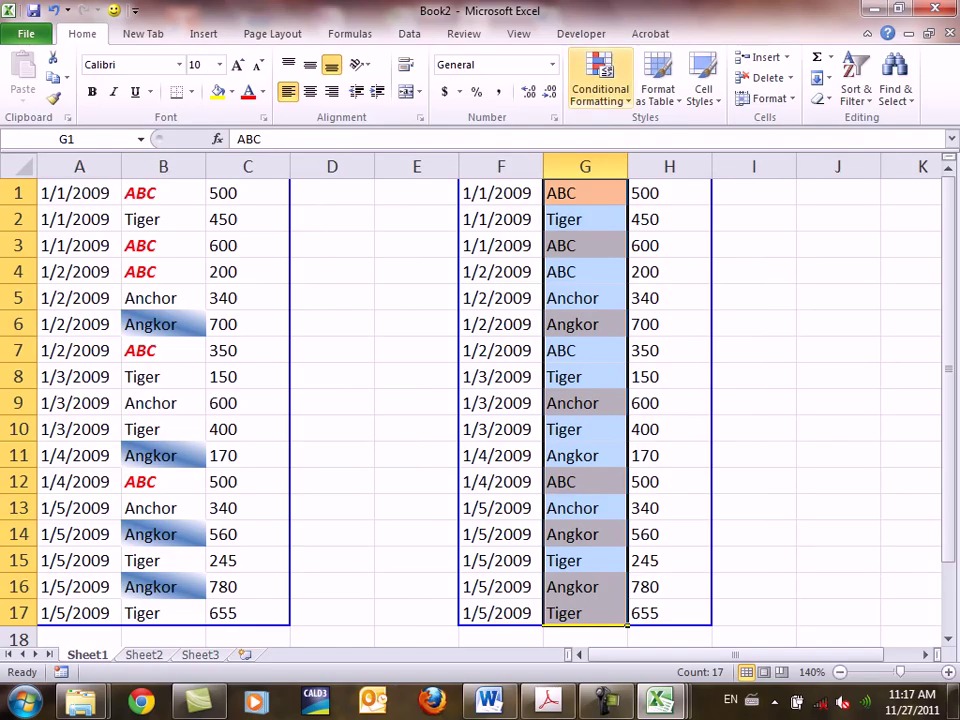
Step: Edit the =H1>=500 rule in Manage Rules so it reads =$H1>=500
left_click(600, 88)
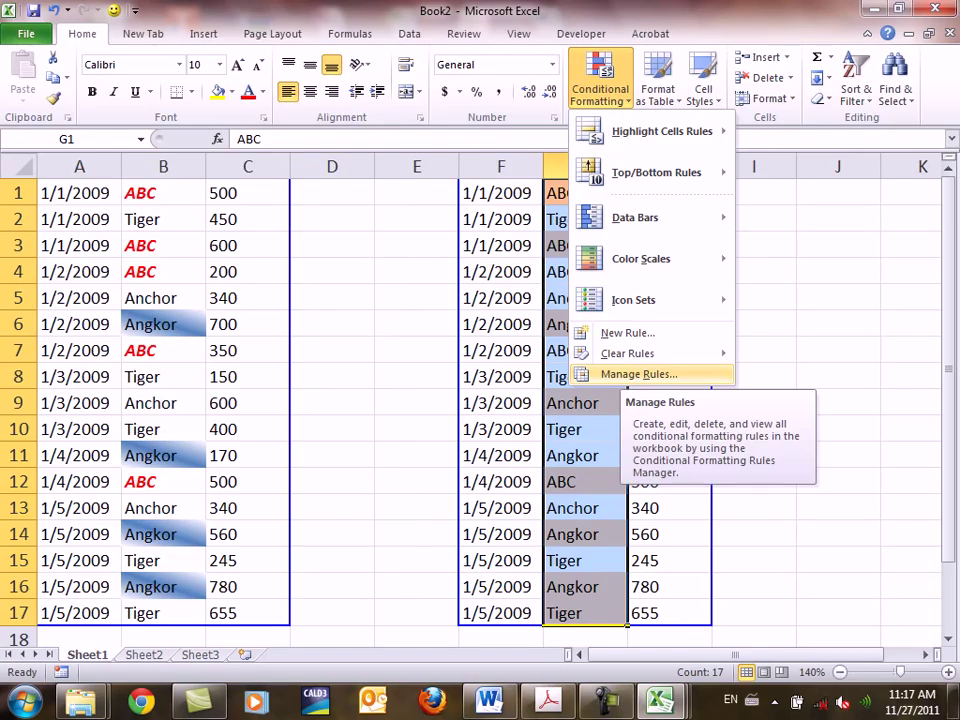
left_click(638, 374)
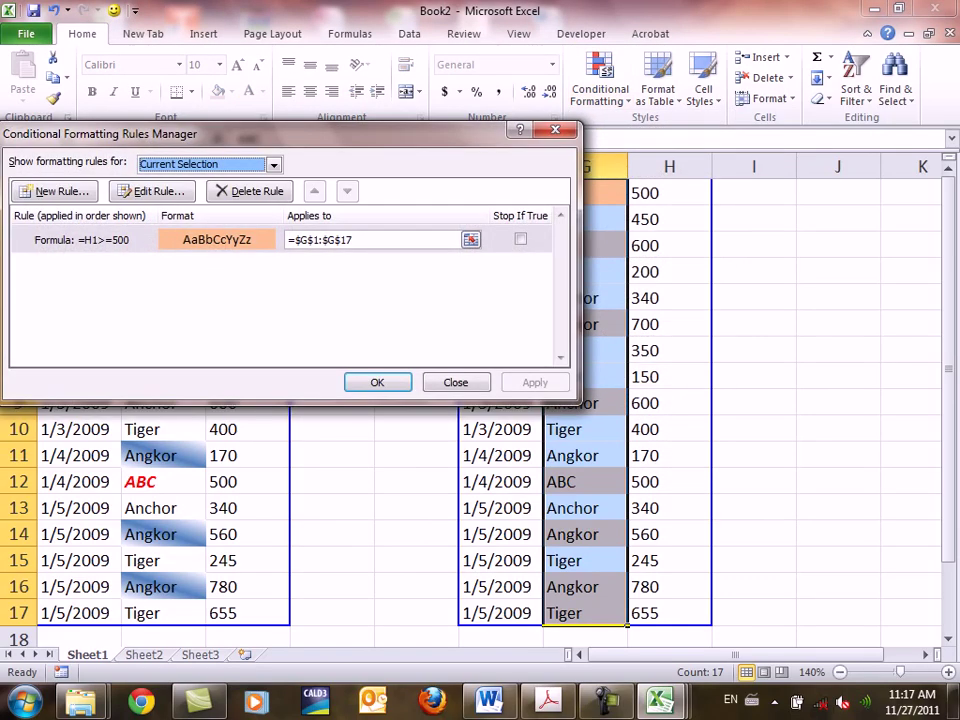
left_click(80, 239)
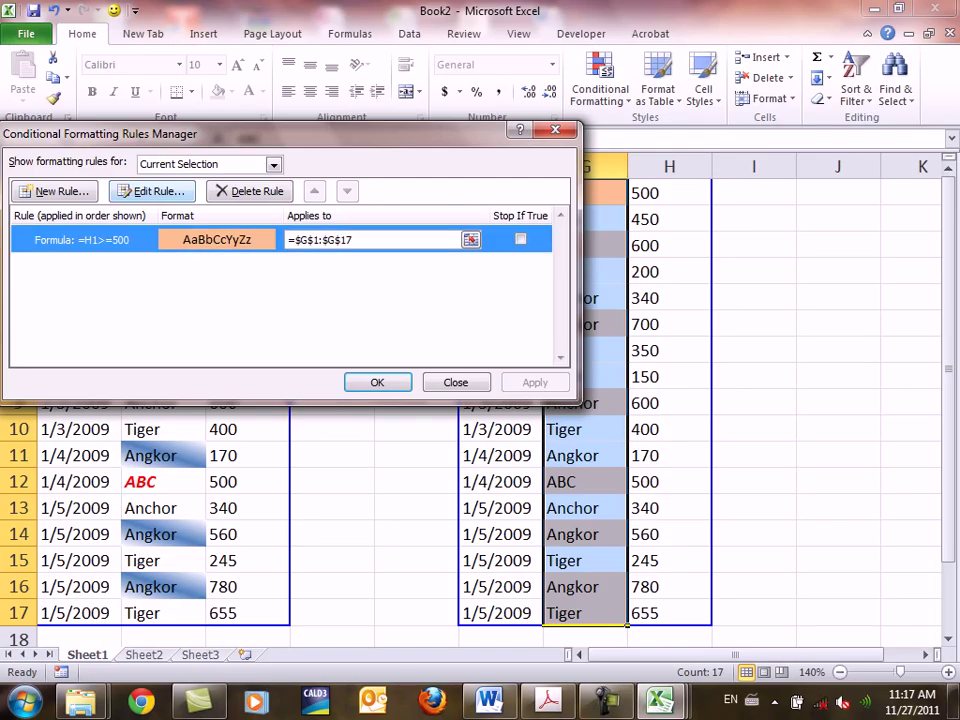
left_click(148, 190)
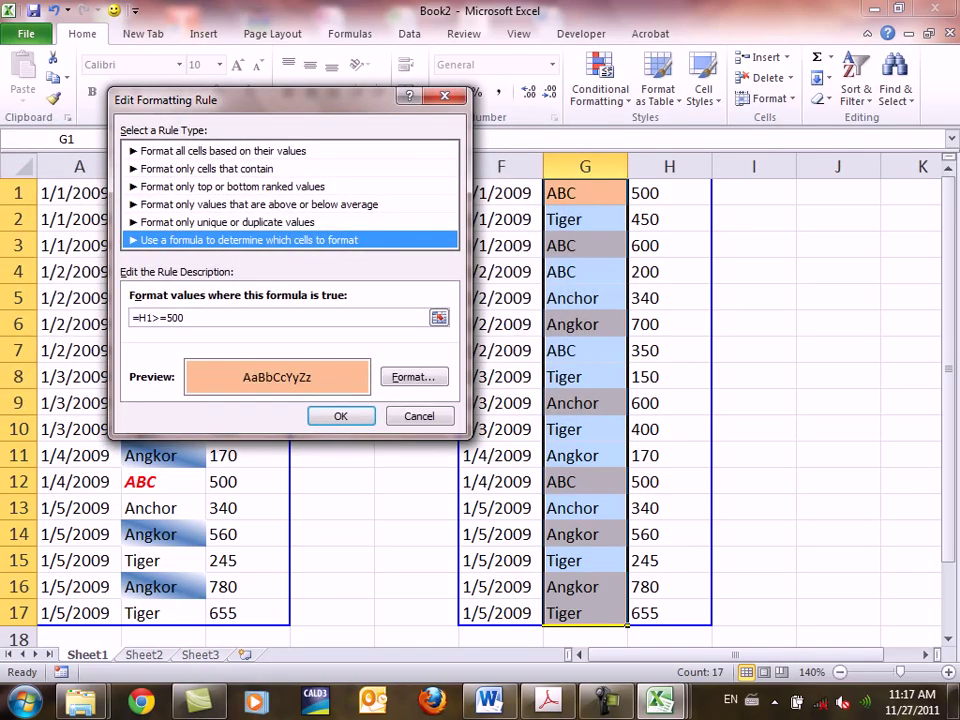
left_click(140, 317)
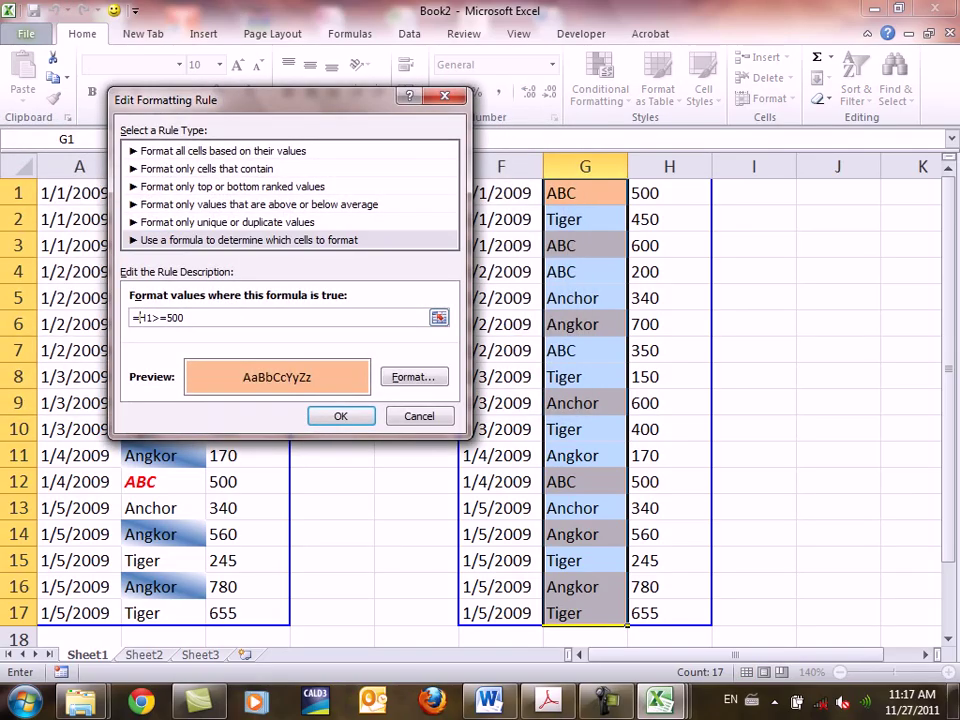
key("F4")
key("F4")
key("F4")
key("Return")
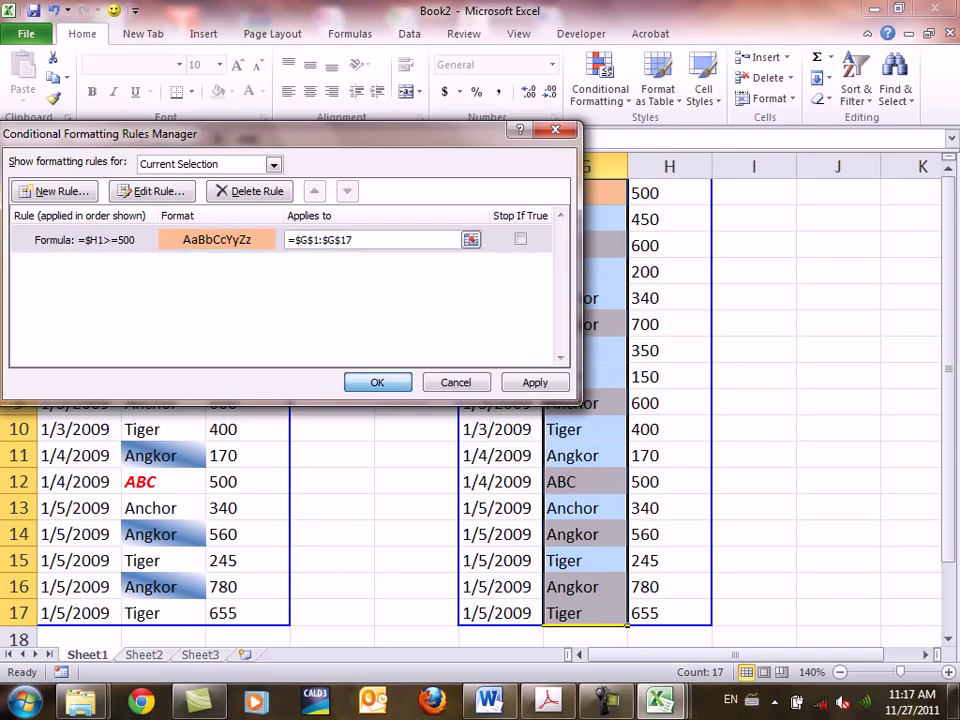
key("Return")
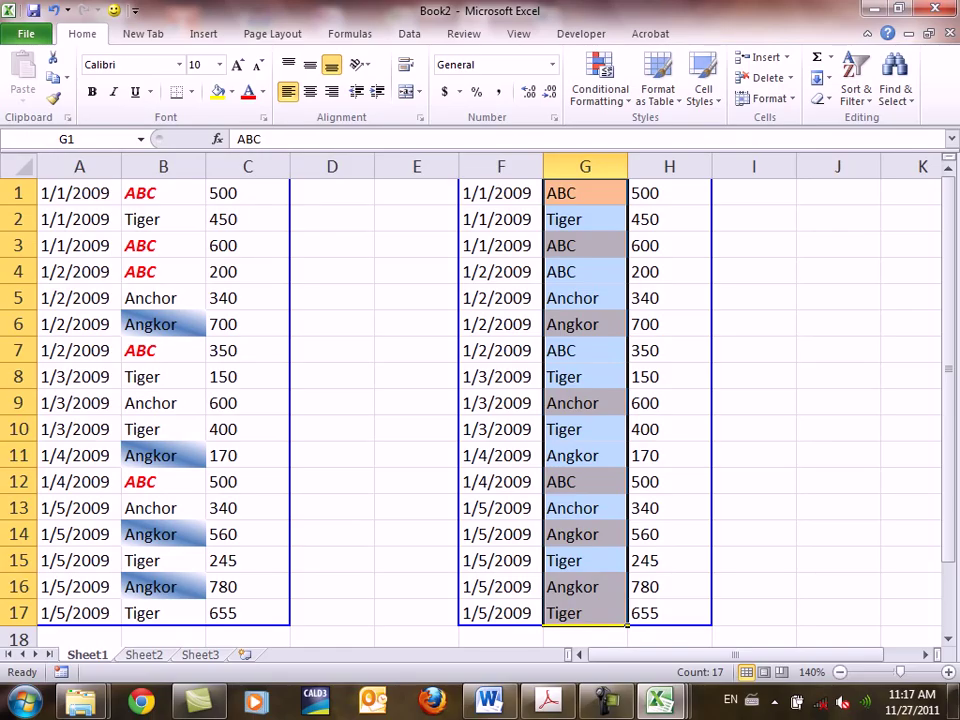
Step: Select the amounts in H1:H16, then reselect the product cells G1:G17
left_click_drag(669, 193, 669, 587)
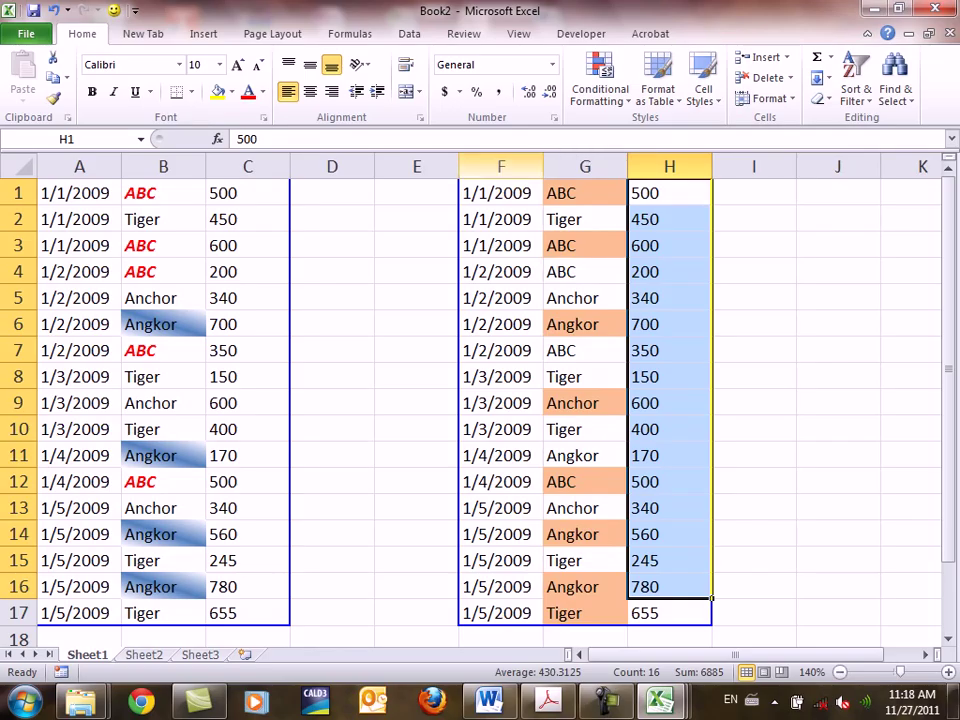
left_click_drag(585, 193, 585, 613)
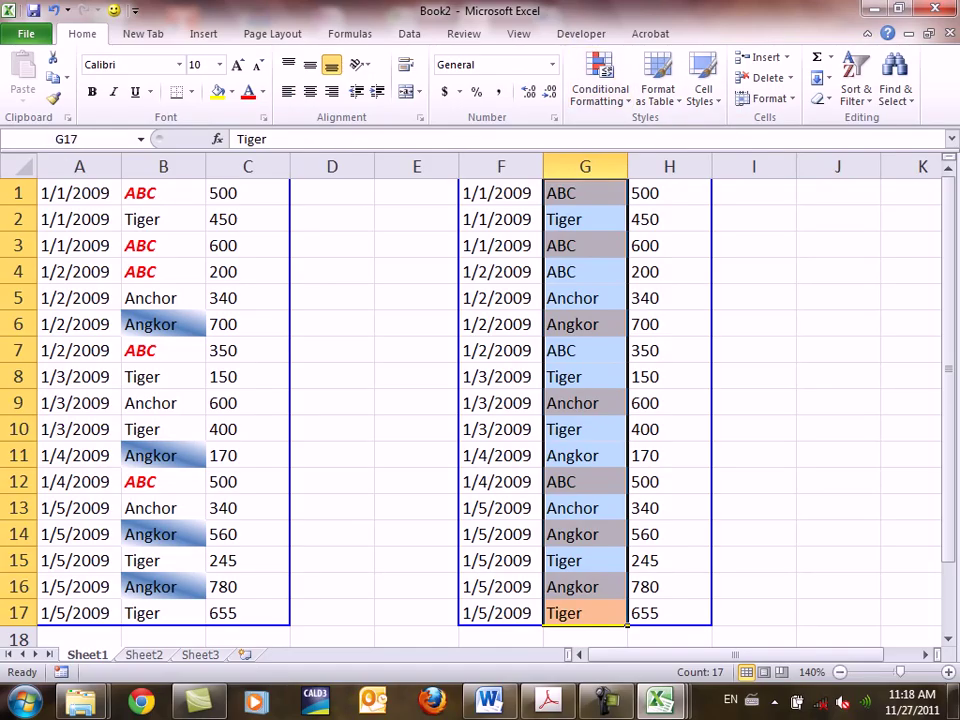
left_click_drag(585, 193, 585, 613)
Step: Review the =$H1>=500 rule's formula in Manage Rules
left_click(599, 80)
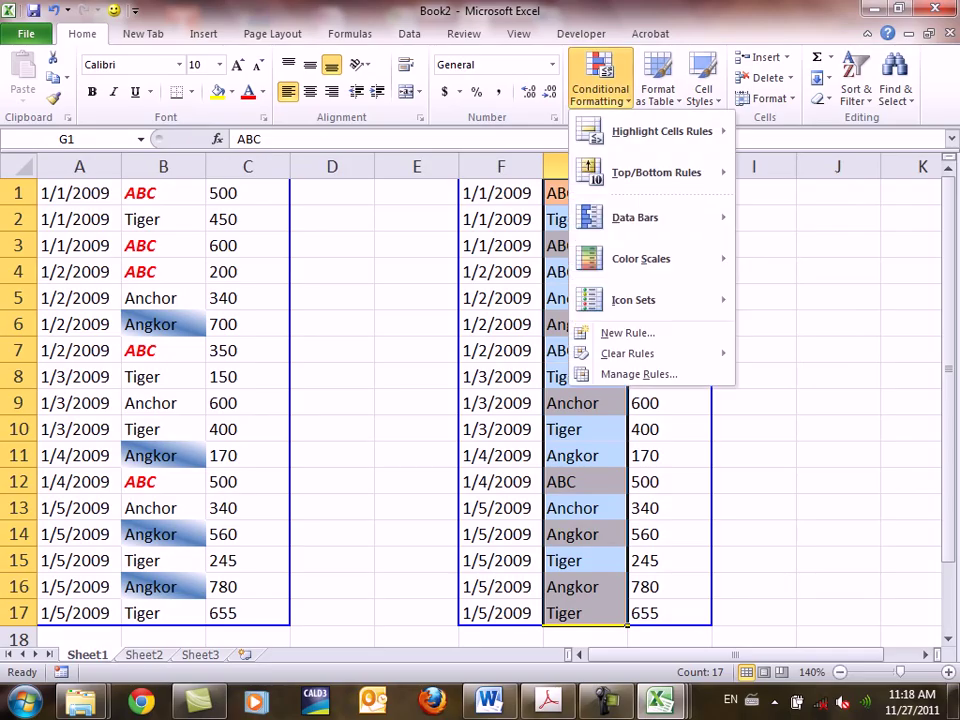
mouse_move(627, 353)
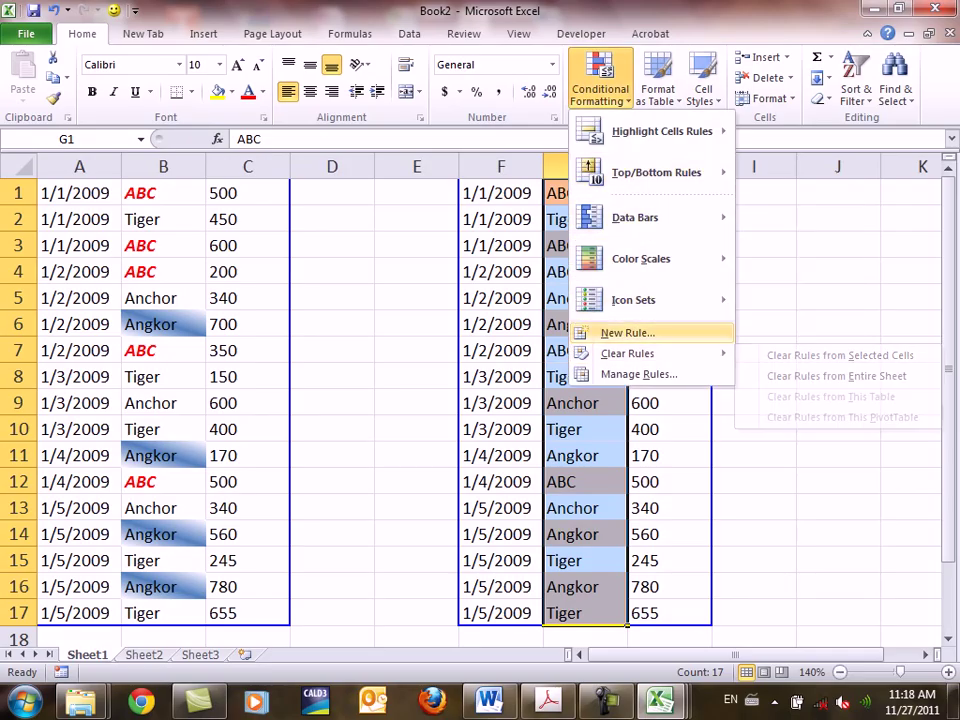
left_click(638, 374)
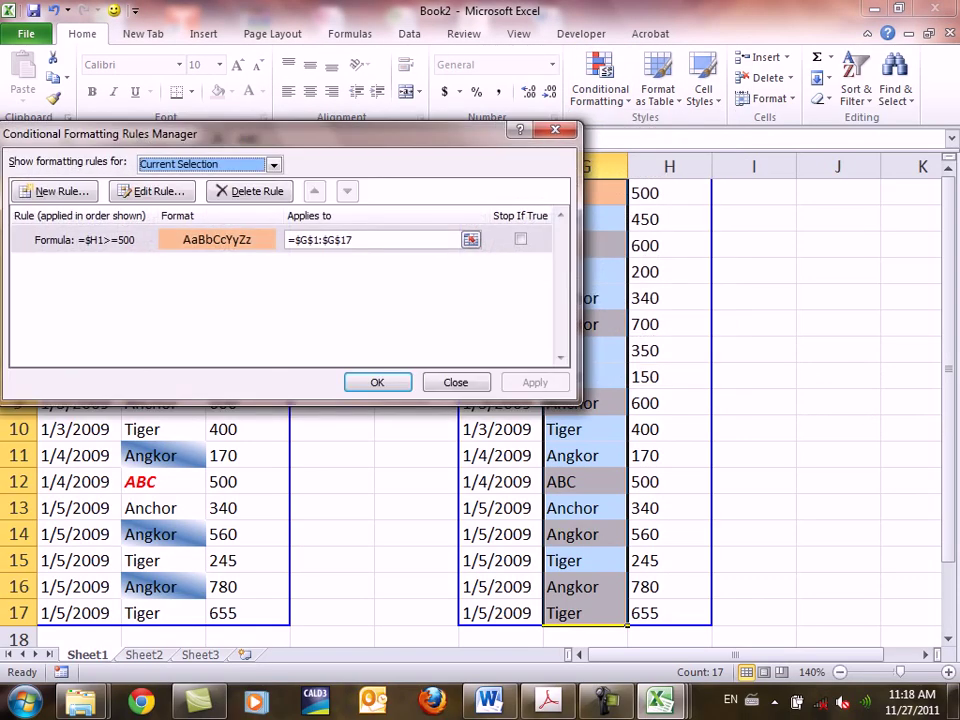
left_click(90, 239)
left_click(152, 190)
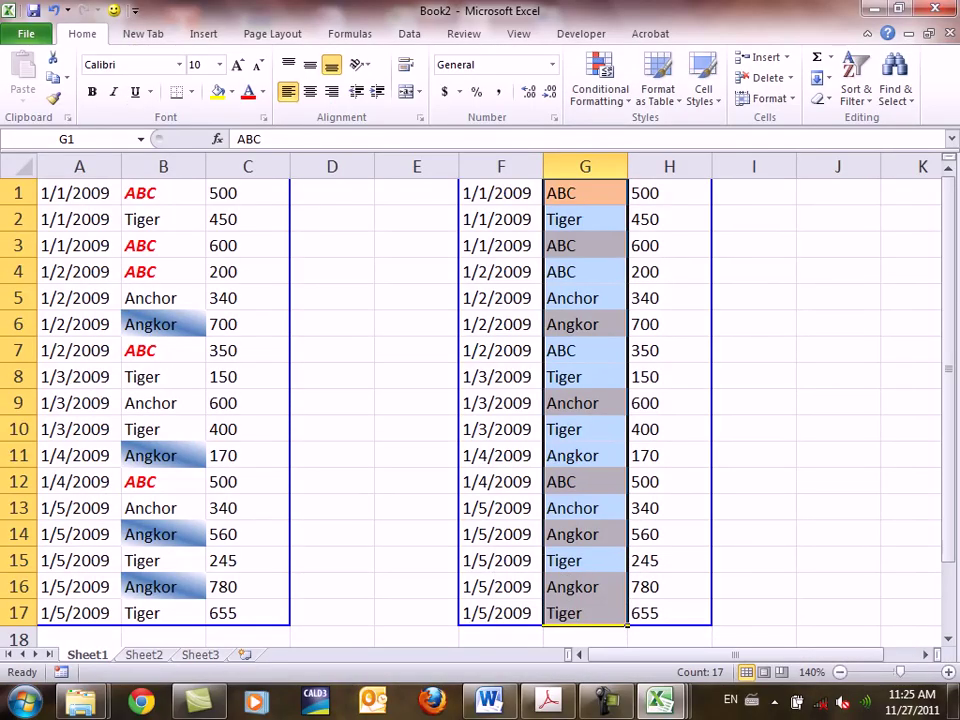
Step: Clear the conditional formatting rules from the selected cells G1:G17
left_click(600, 80)
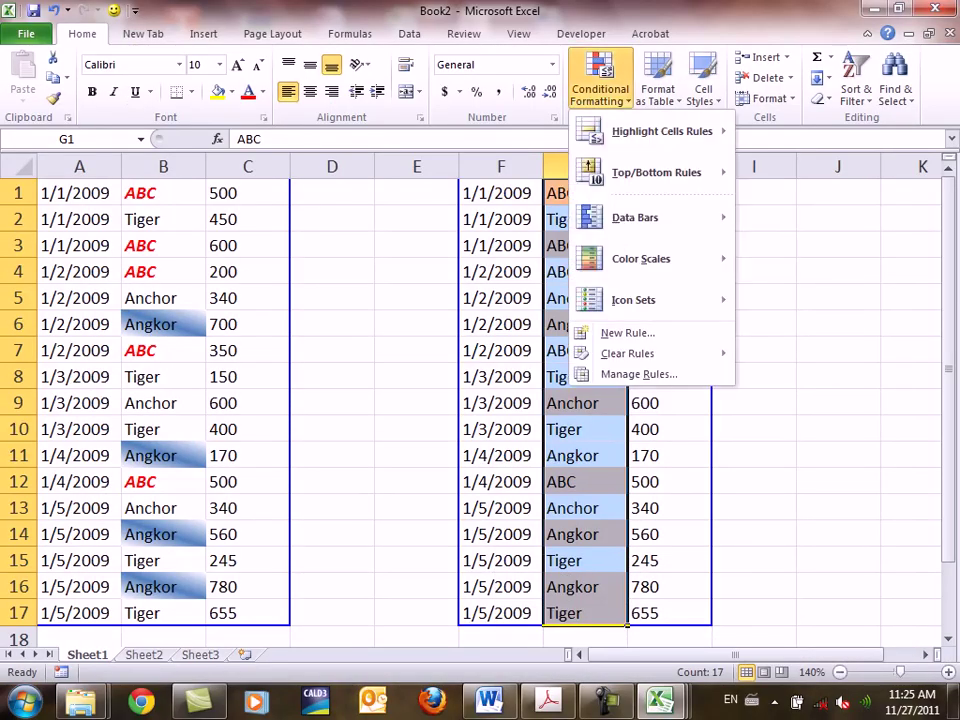
mouse_move(628, 353)
left_click(838, 354)
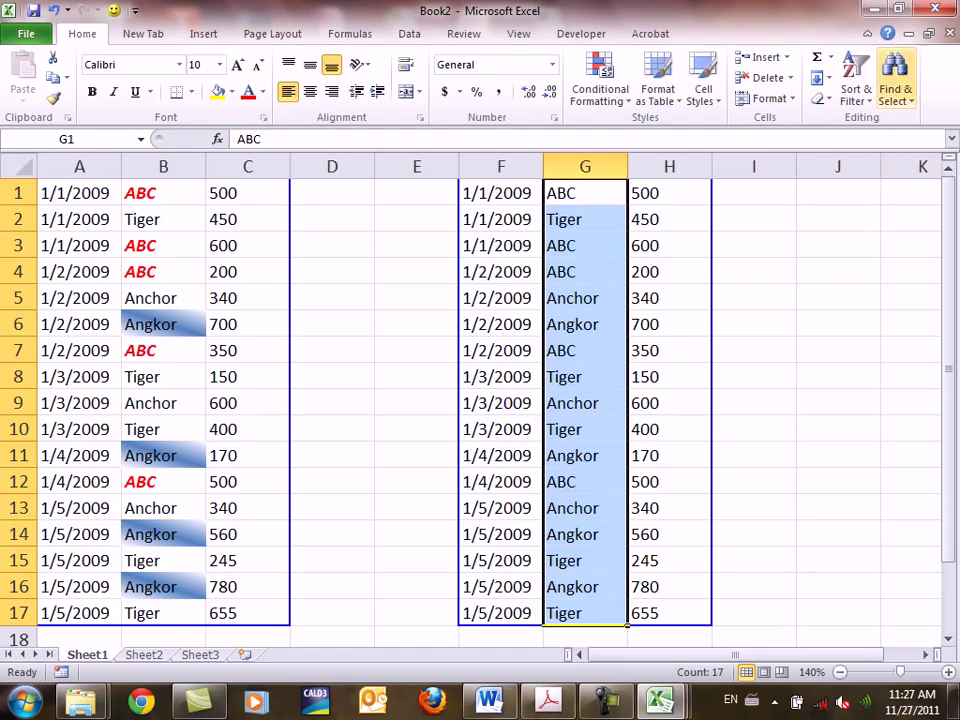
Step: Start a formula-based conditional formatting rule on F1:H17 with the formula =$H2>=500
mouse_move(500, 193)
left_mouse_down()
mouse_move(680, 222)
mouse_move(680, 613)
left_mouse_up()
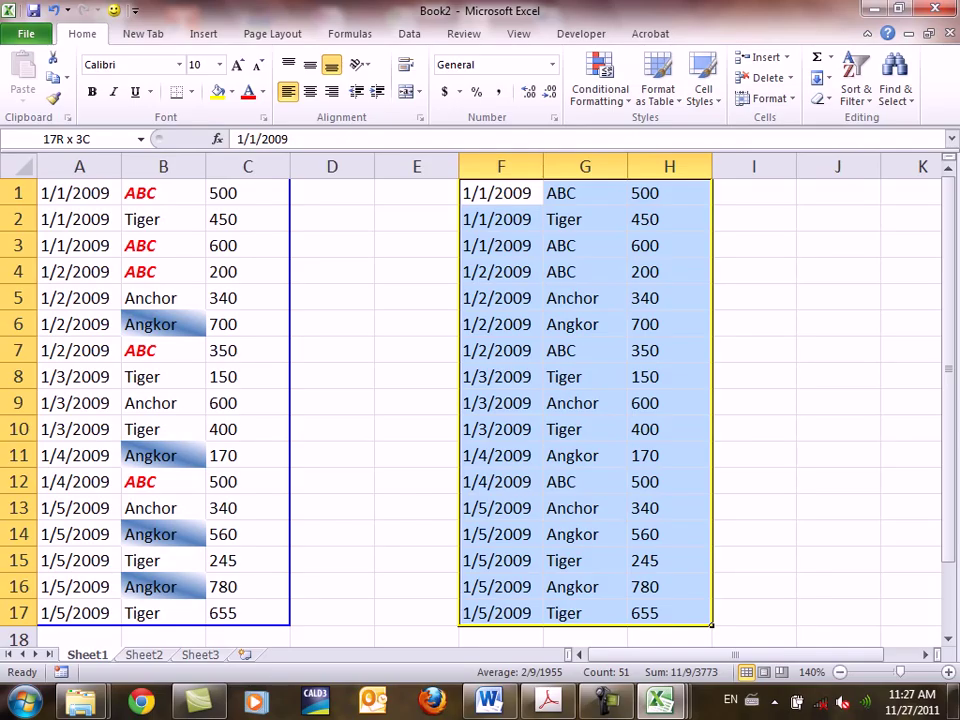
left_click_drag(680, 613, 680, 613)
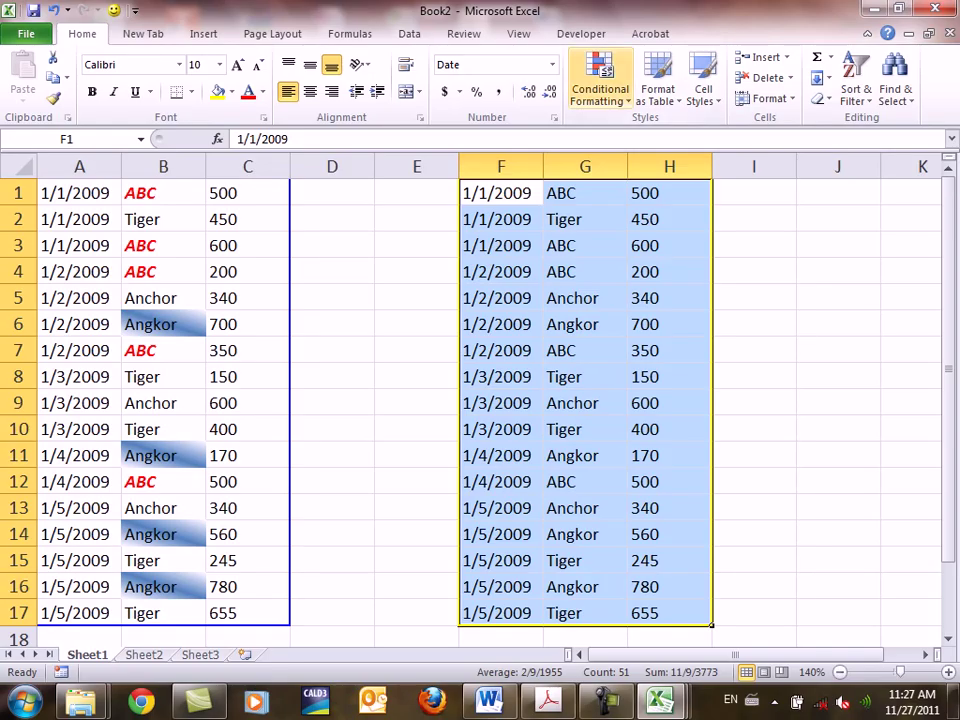
left_click(600, 85)
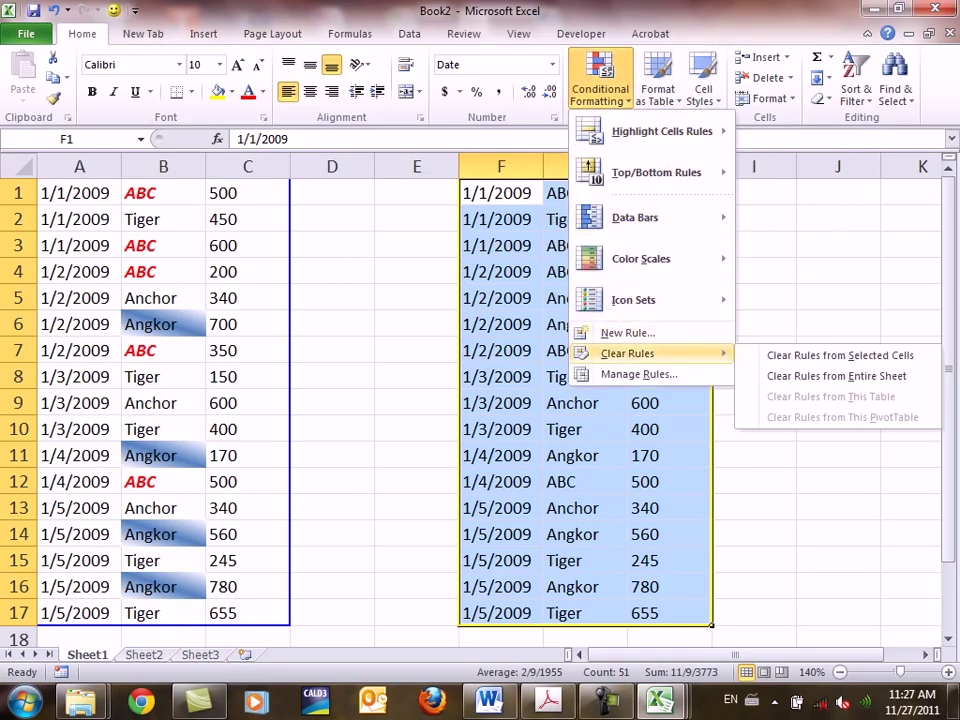
left_click(627, 332)
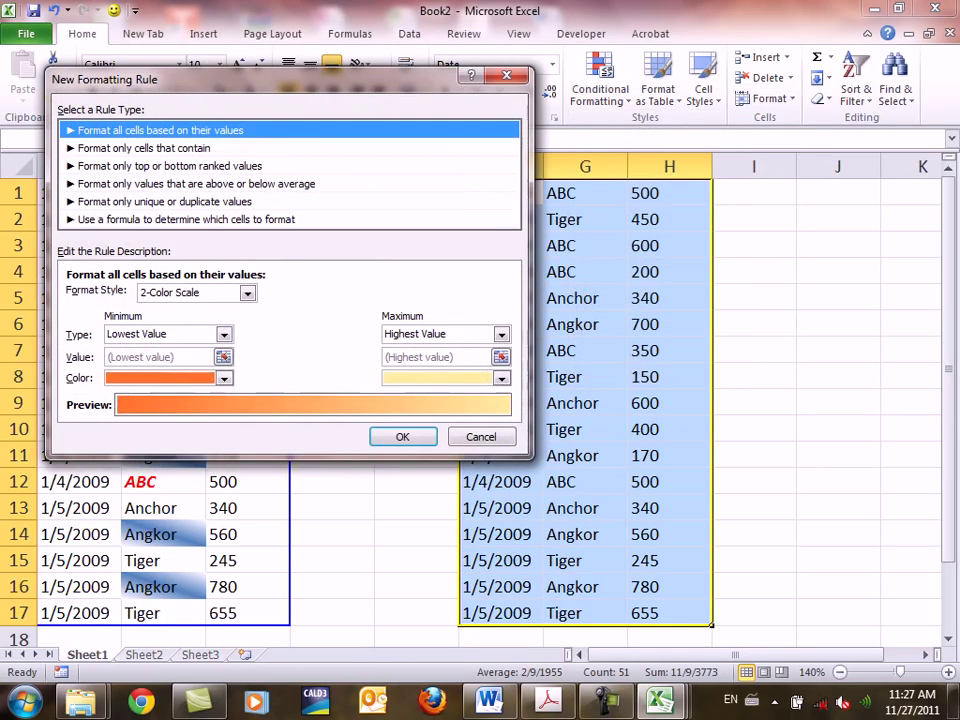
left_click_drag(150, 79, 115, 207)
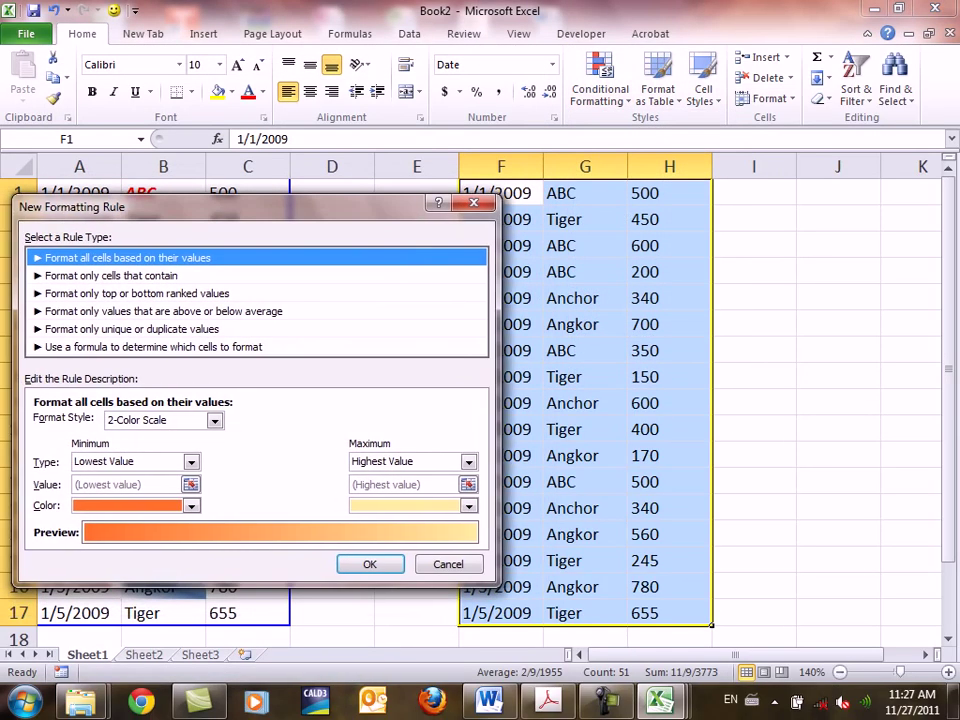
left_click(153, 347)
left_click_drag(100, 206, 667, 315)
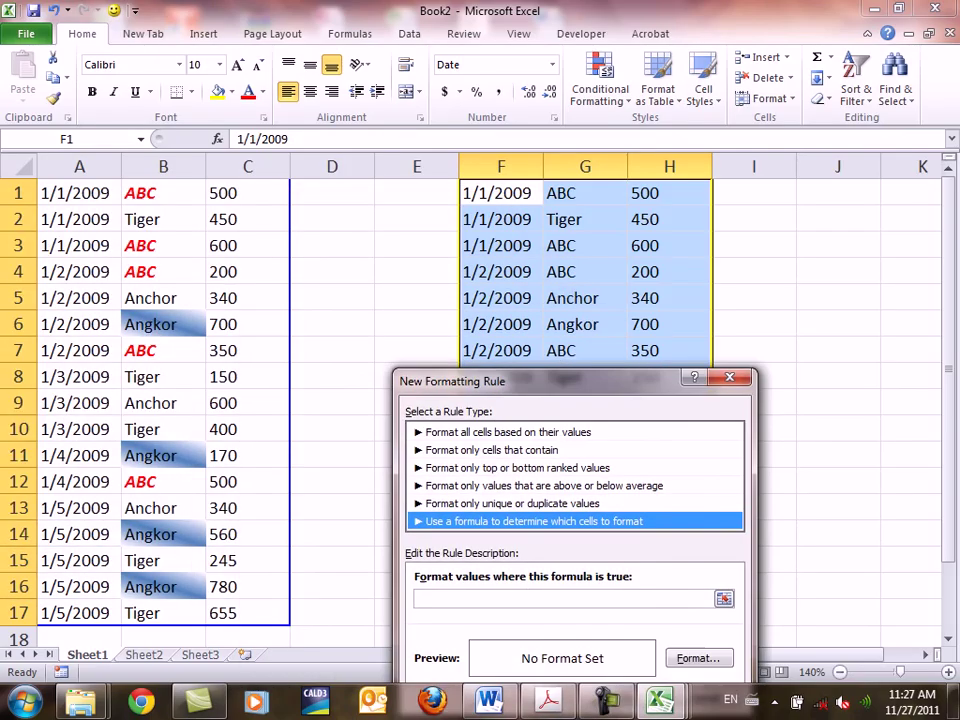
left_click(650, 533)
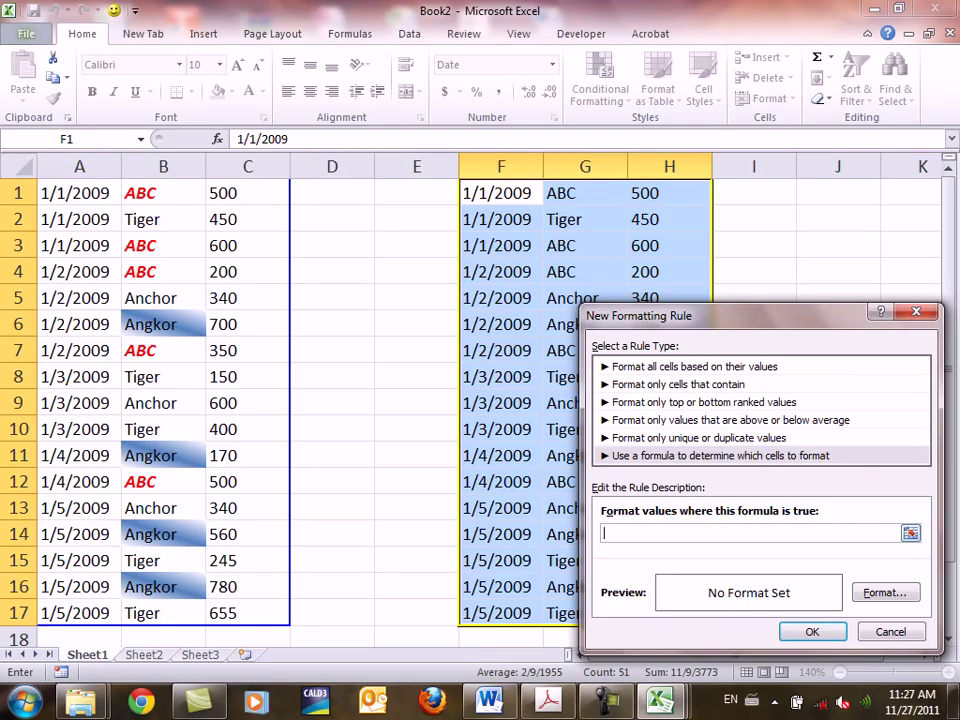
type("=")
type("H2")
key("F4")
key("F4")
key("F4")
type(">=500")
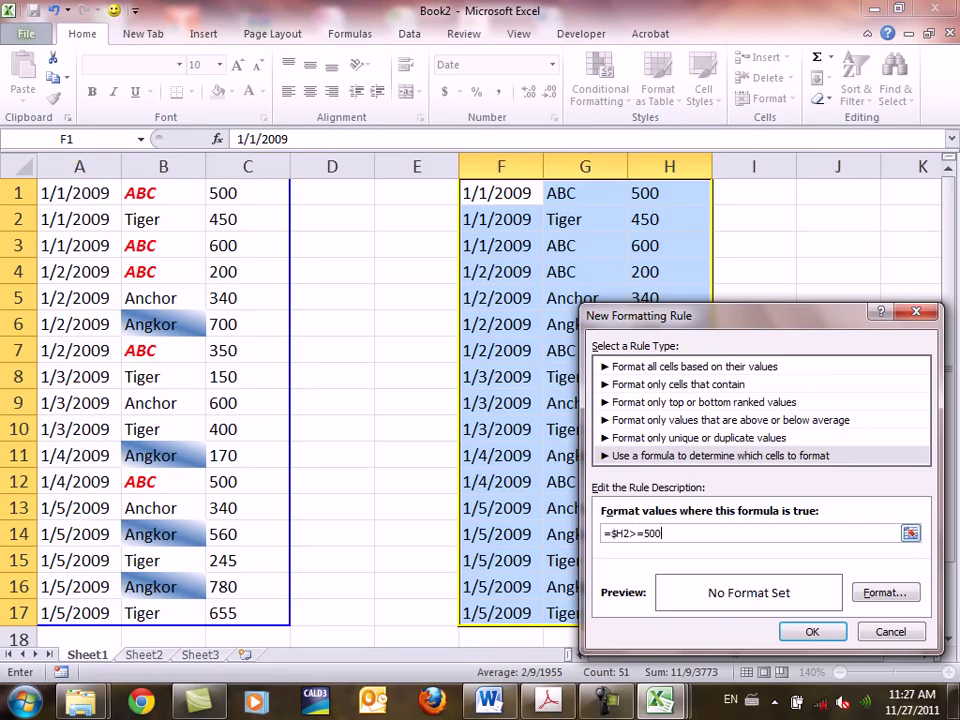
Step: Give the rule a peach fill, apply it, and deselect to view the shaded rows
left_click(884, 592)
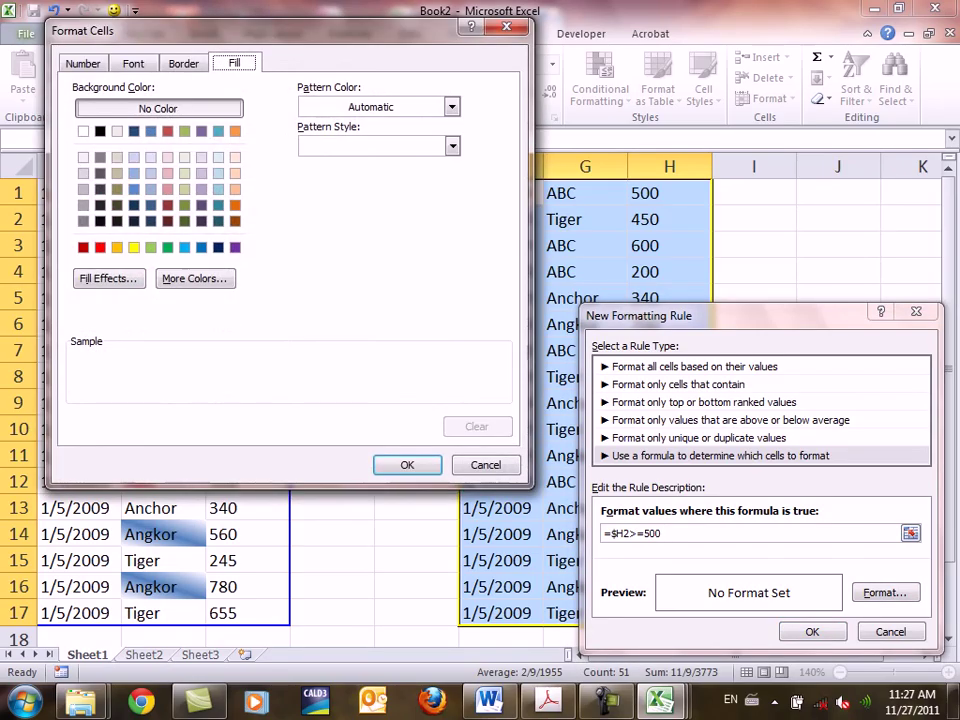
left_click(235, 189)
left_click(407, 465)
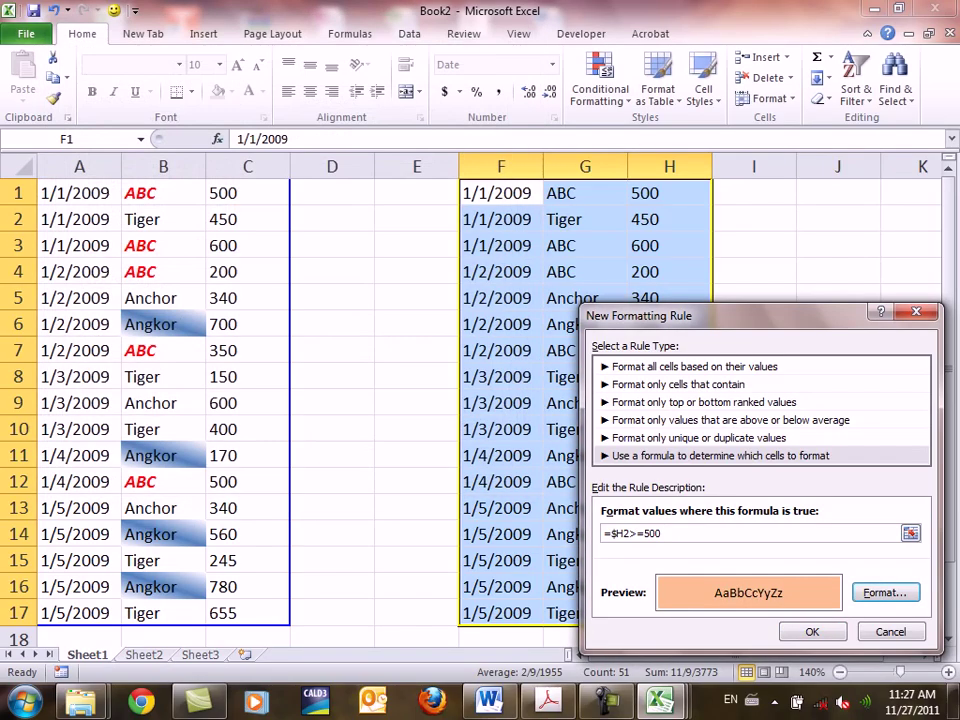
left_click(812, 631)
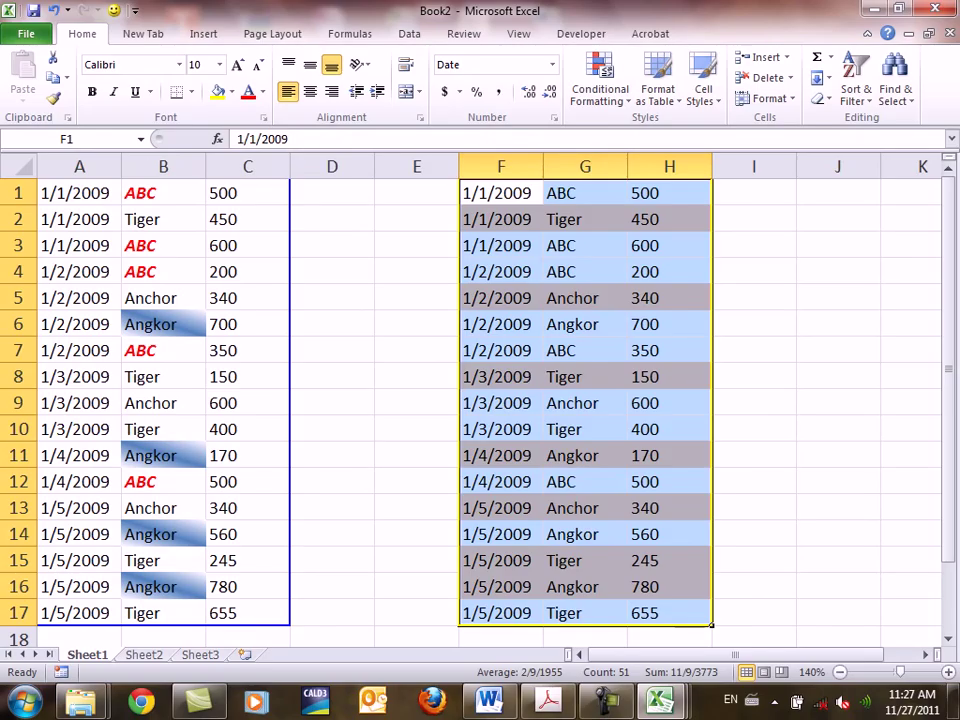
left_click(585, 403)
left_click(585, 376)
left_click(416, 376)
left_click(501, 376)
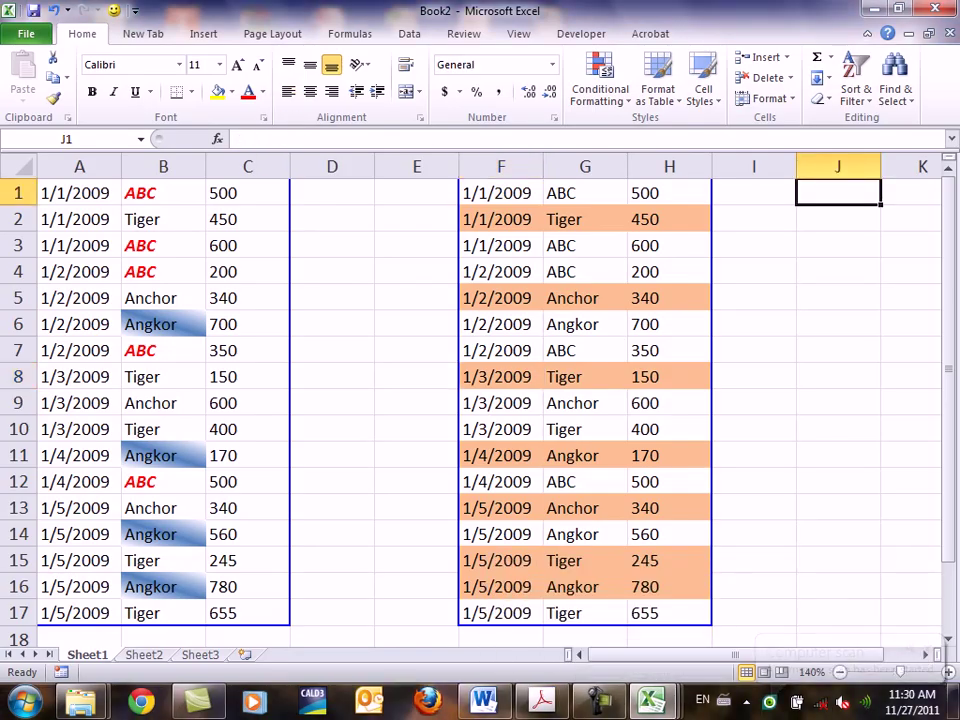
Step: Clear the peach shading rule from the F1:H17 table
left_click_drag(497, 192, 669, 613)
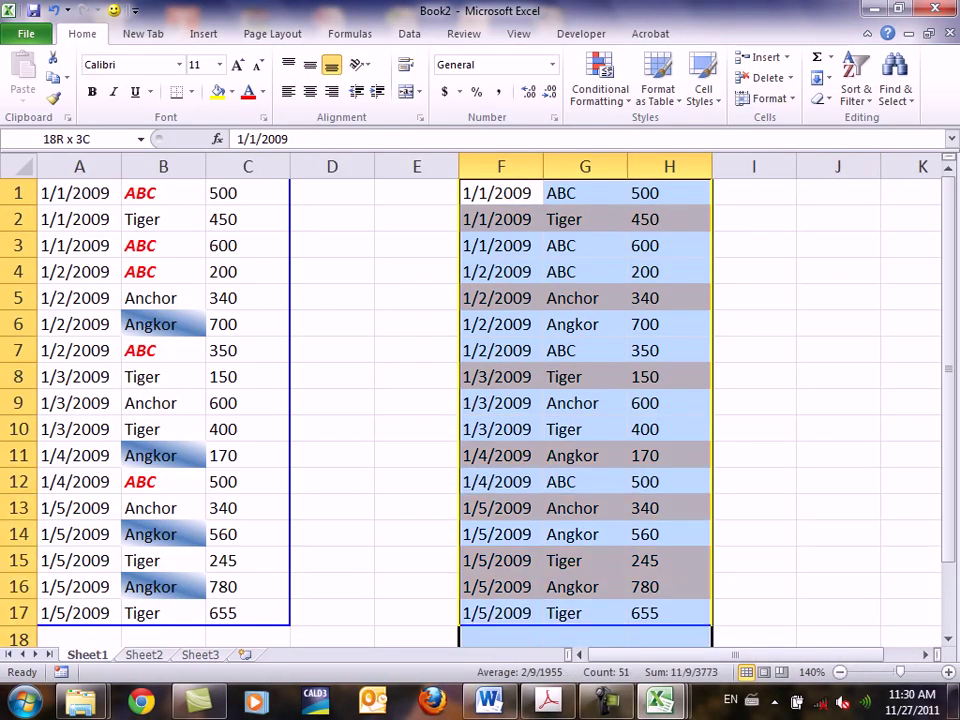
left_click(600, 82)
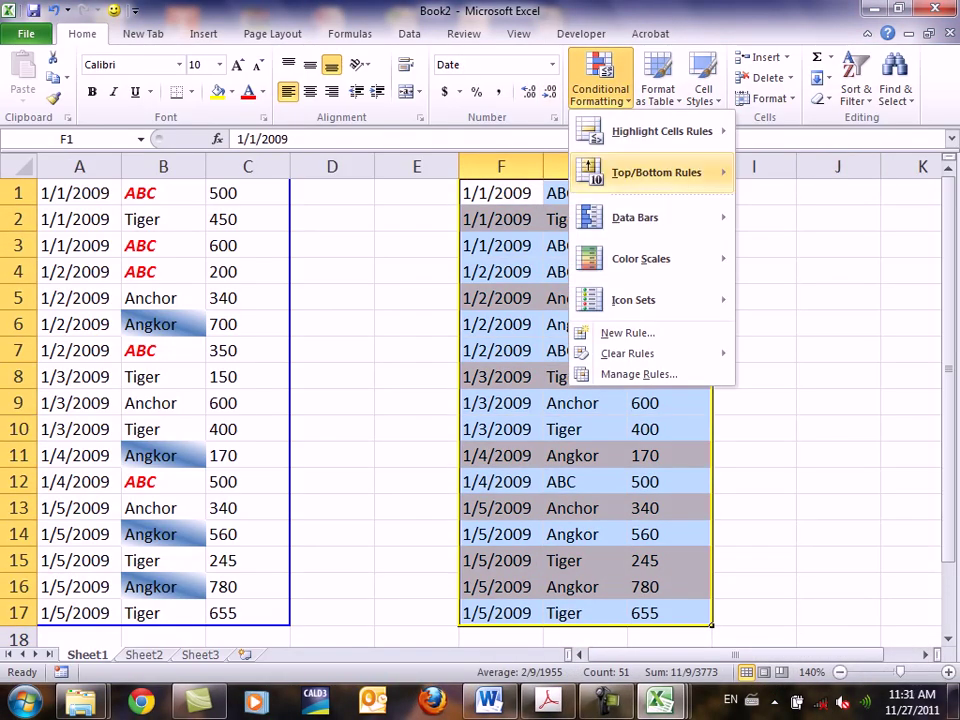
mouse_move(627, 353)
left_click(840, 355)
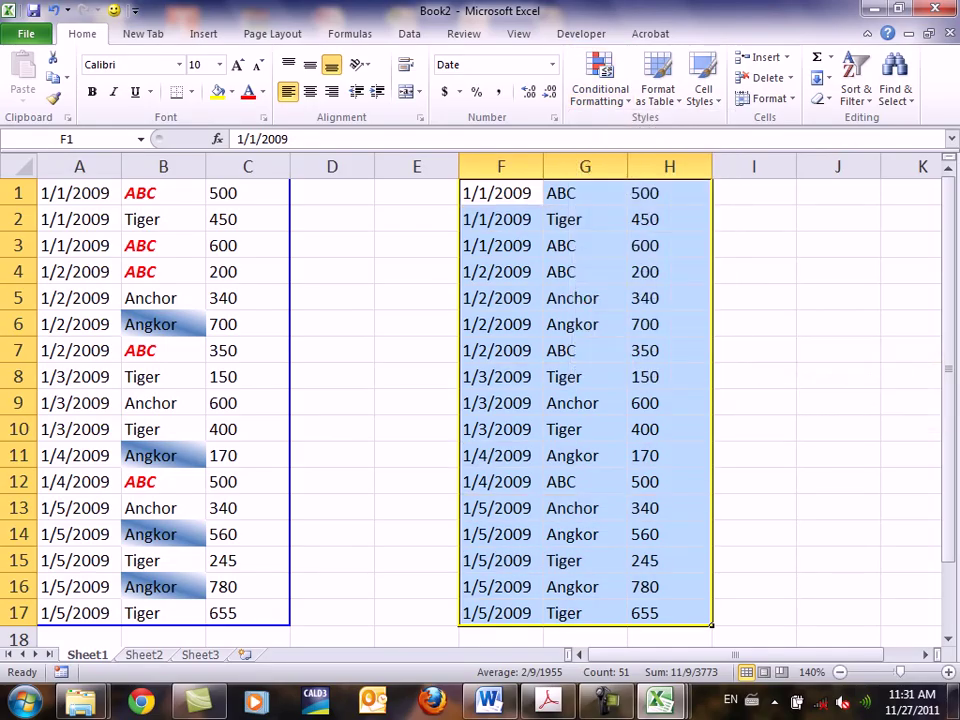
Step: Fill input cell I1 yellow instead of J1, then reselect F1:H17
left_click(838, 192)
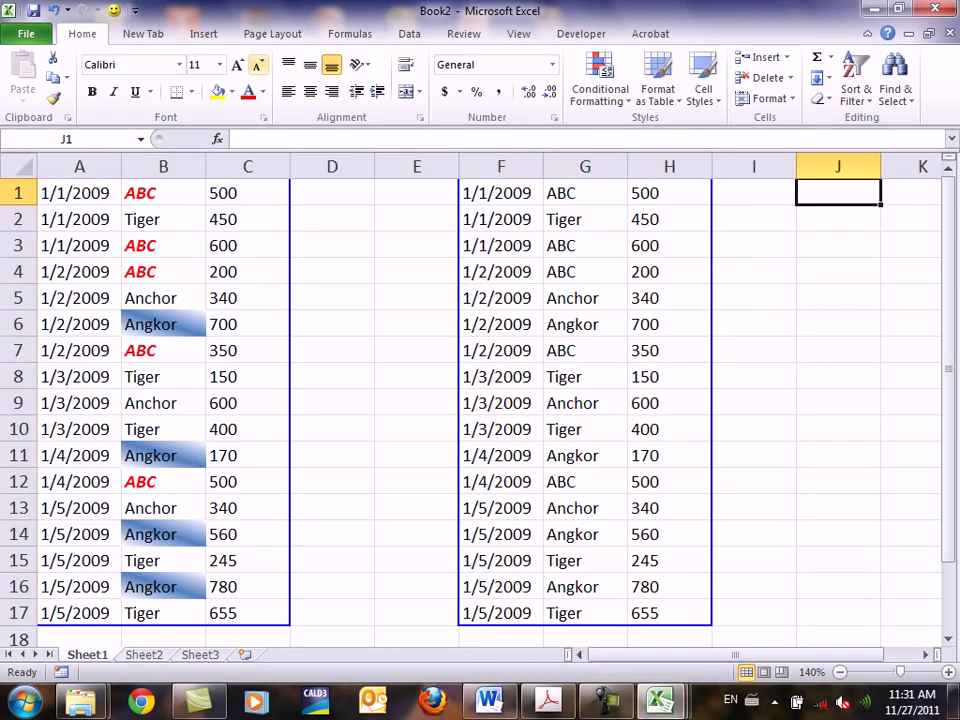
left_click(218, 91)
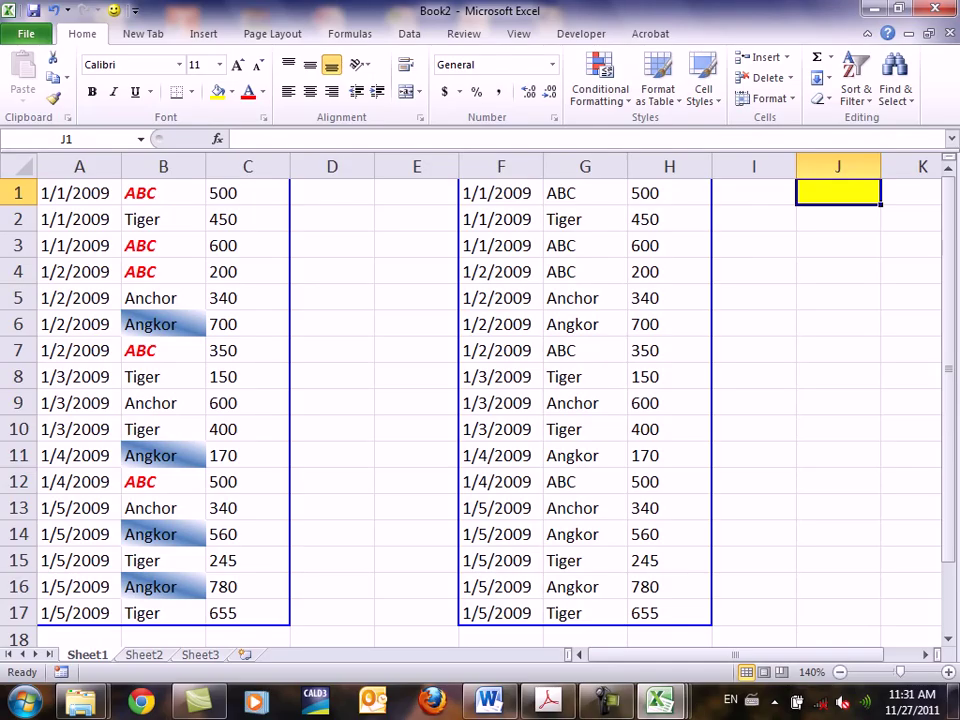
key("ctrl+z")
left_click(754, 192)
key("F4")
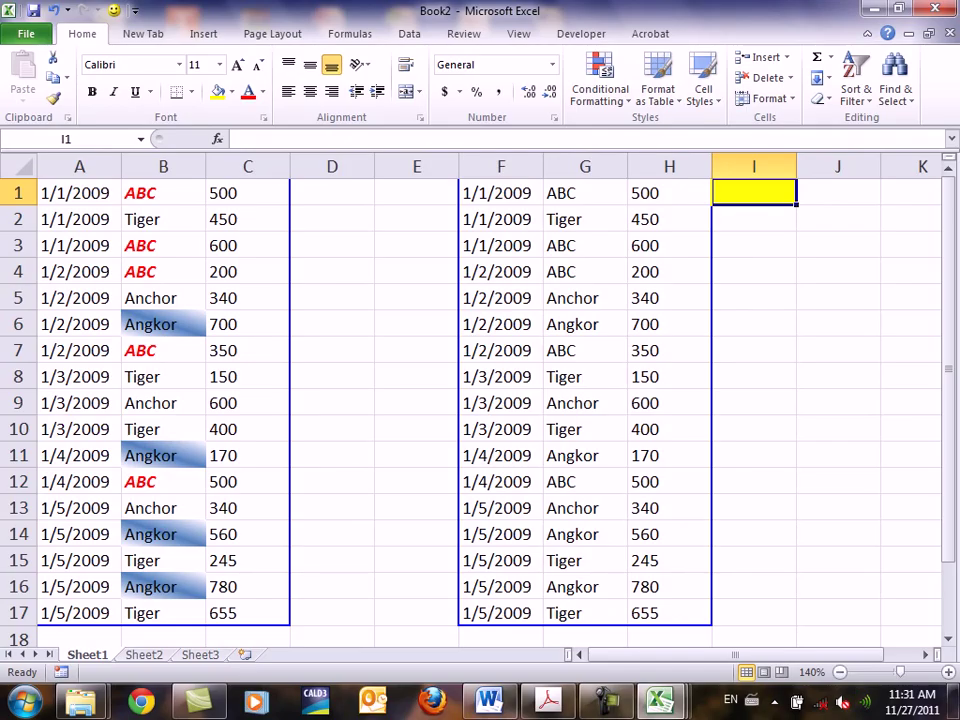
mouse_move(501, 193)
left_mouse_down()
mouse_move(669, 560)
mouse_move(669, 613)
left_mouse_up()
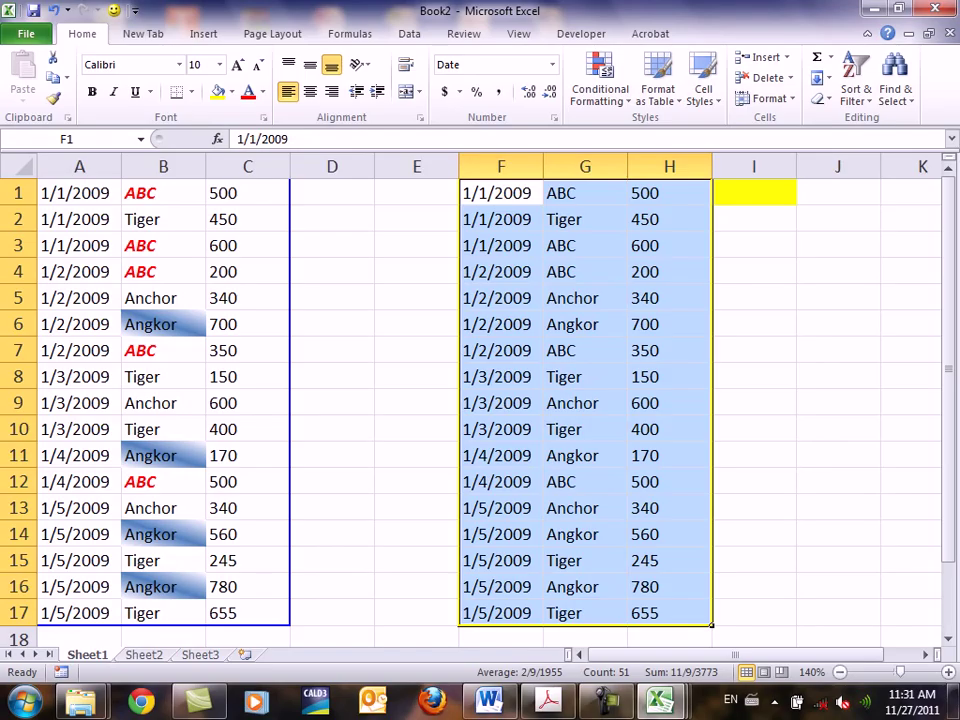
Step: Begin a formula-based rule for the table, typing =$G2=I2 with F4 locking column G
left_click(598, 90)
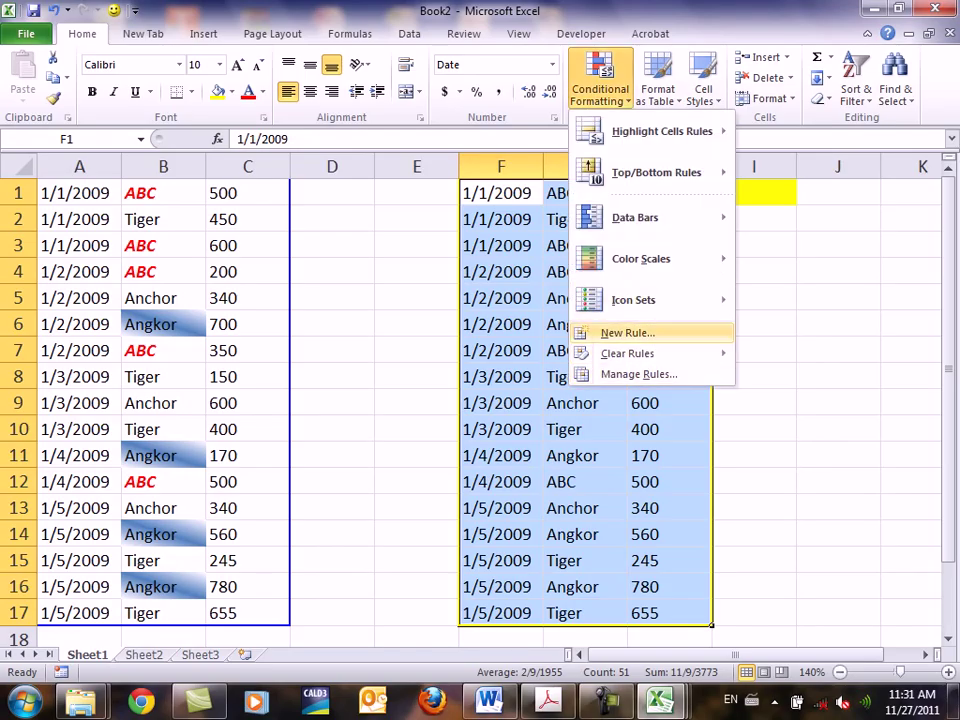
left_click(625, 332)
left_click_drag(680, 294, 340, 486)
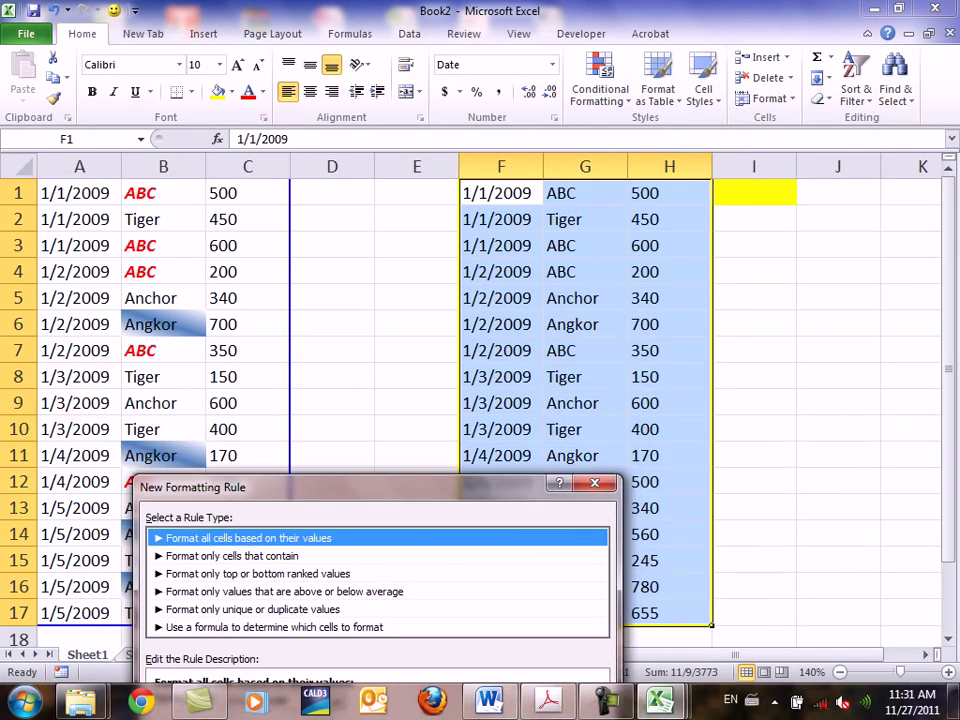
left_click(274, 627)
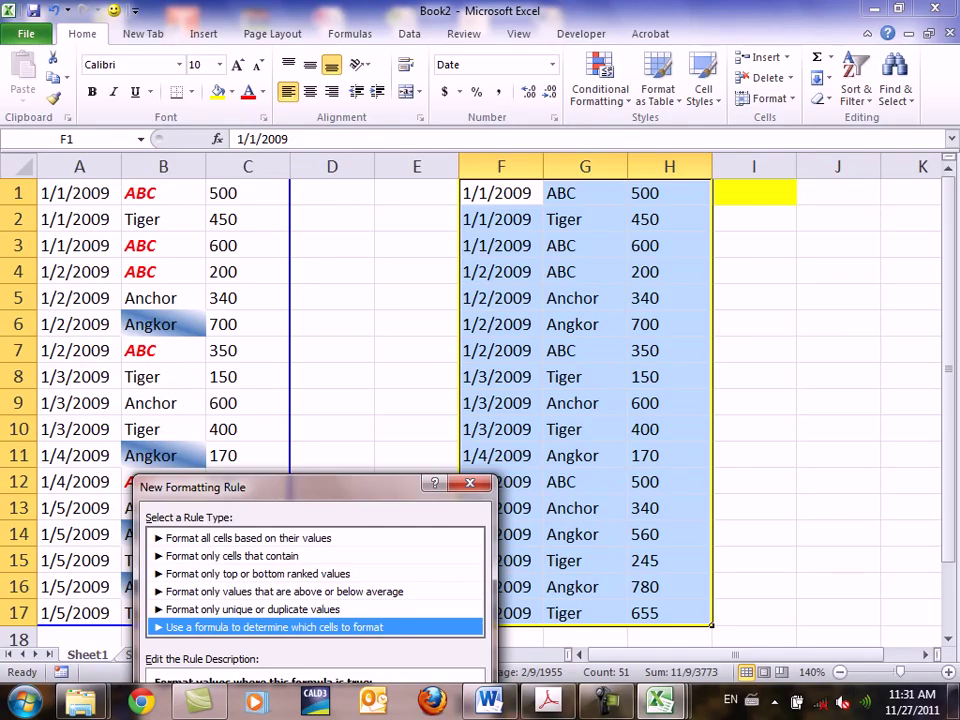
left_click_drag(300, 487, 279, 360)
left_click(140, 578)
type("=")
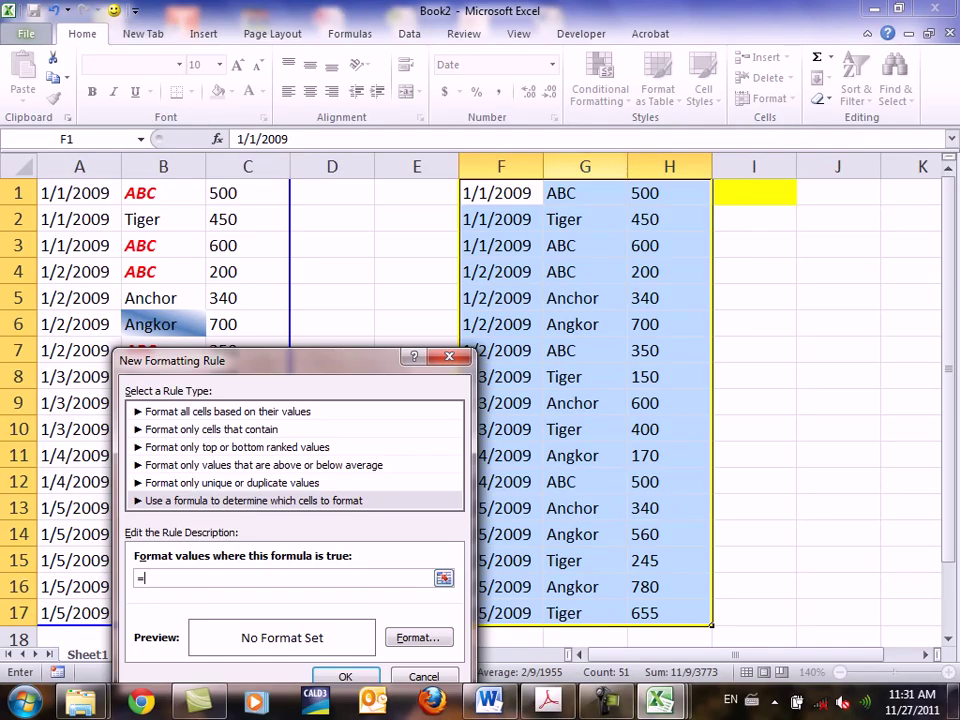
type("G")
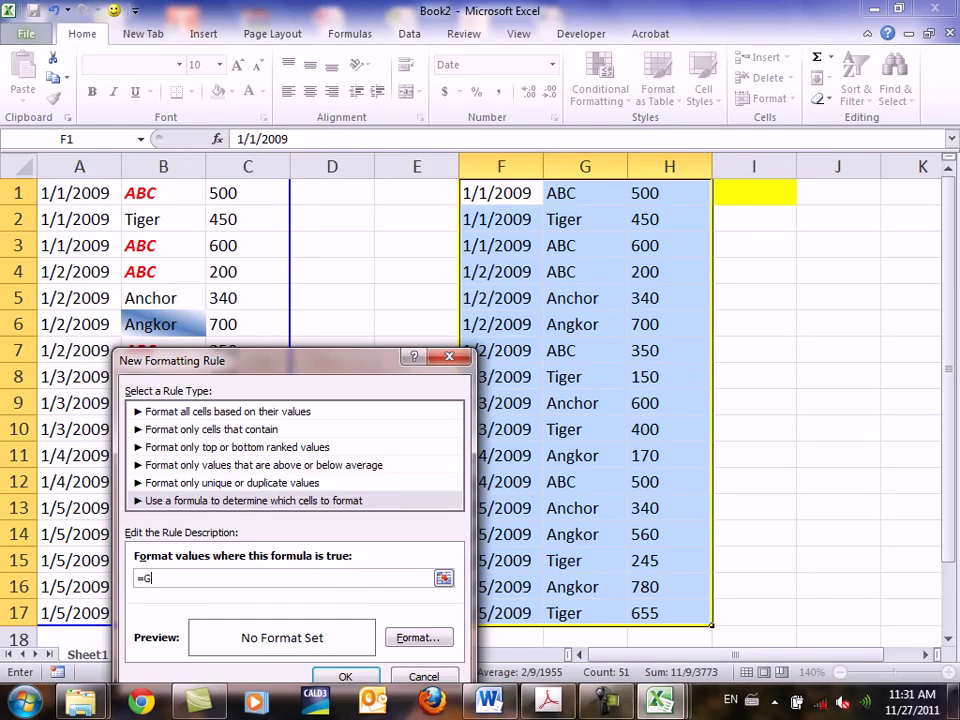
type("2")
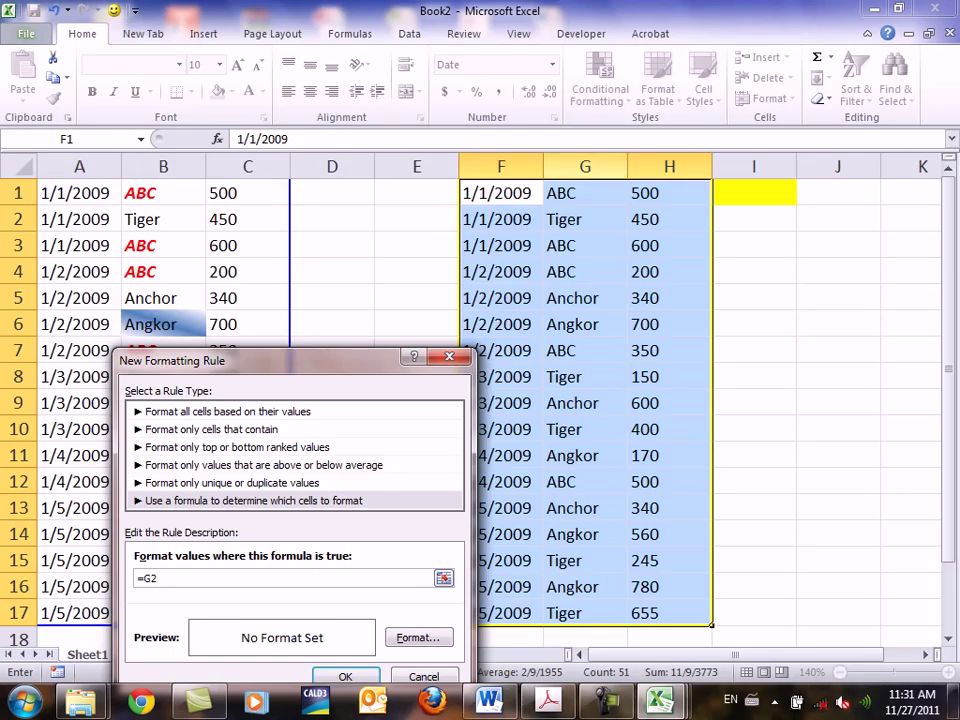
key("F4")
key("F4")
key("F4")
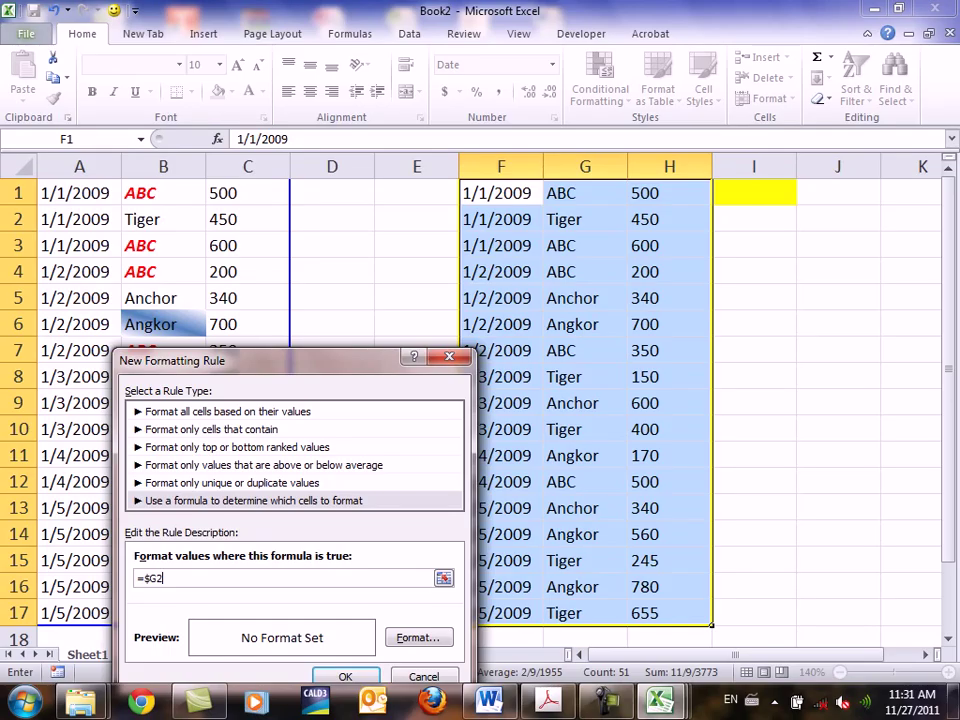
type("=")
type("I2")
Step: Edit the rule formula to =$G1=$I$1
key("BackSpace")
type("1")
key("End")
key("BackSpace")
type("1")
key("F4")
Step: Give the rule a peach fill and apply it
key("alt+f")
left_click(663, 385)
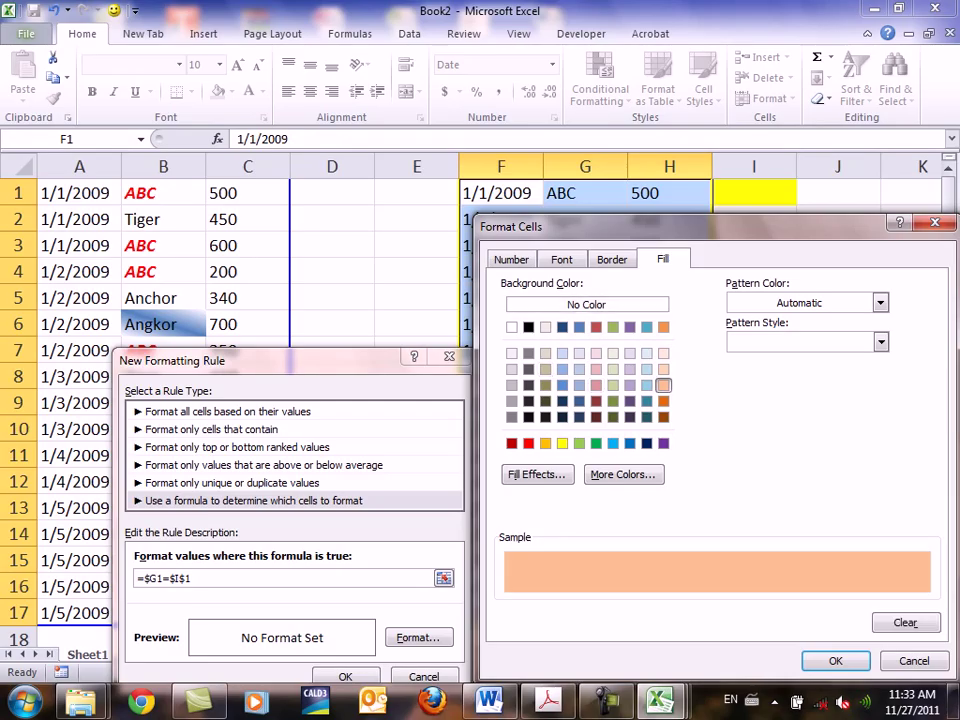
left_click(835, 661)
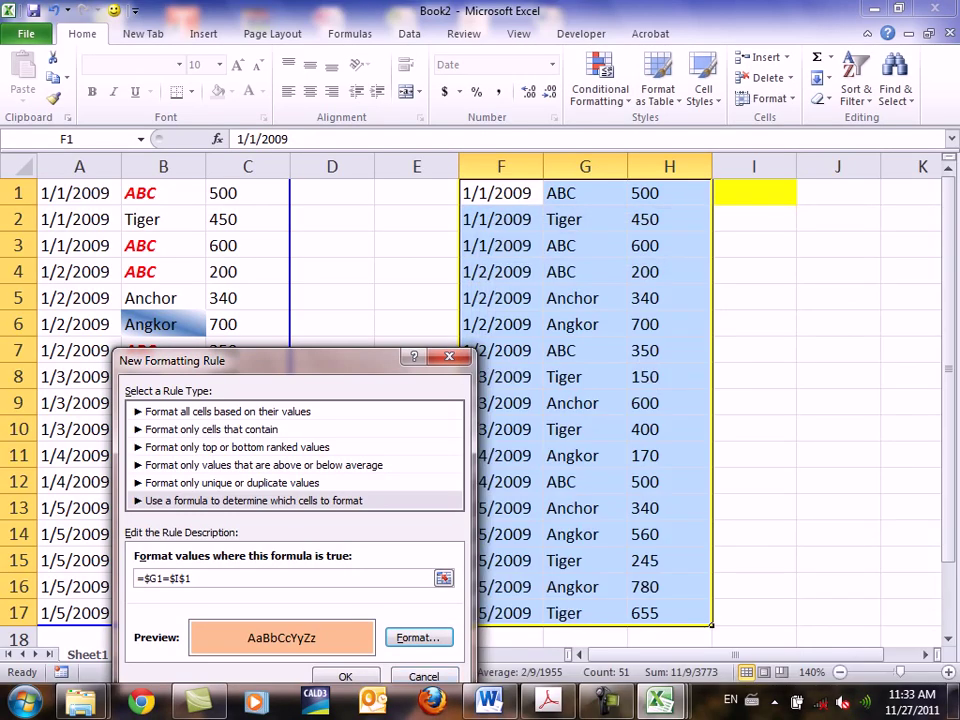
key("Return")
Step: Enter ABC, then TIGER, then ANGKOR in I1 to test the shading
left_click(754, 193)
type("ABC")
key("Return")
left_click(754, 193)
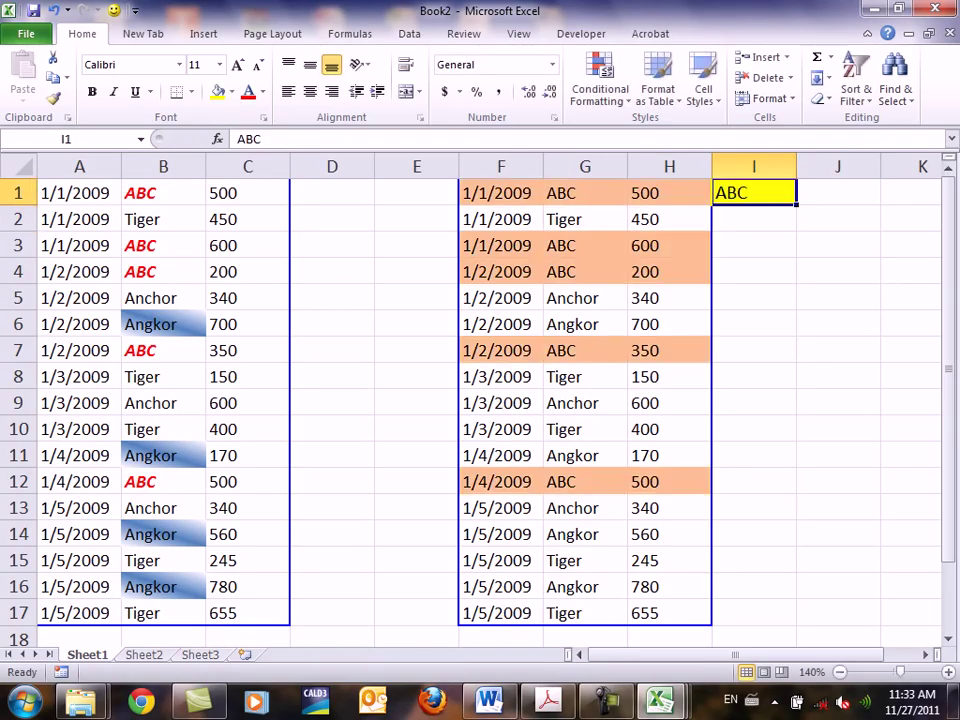
type("TIGH")
key("BackSpace")
type("ER")
key("Return")
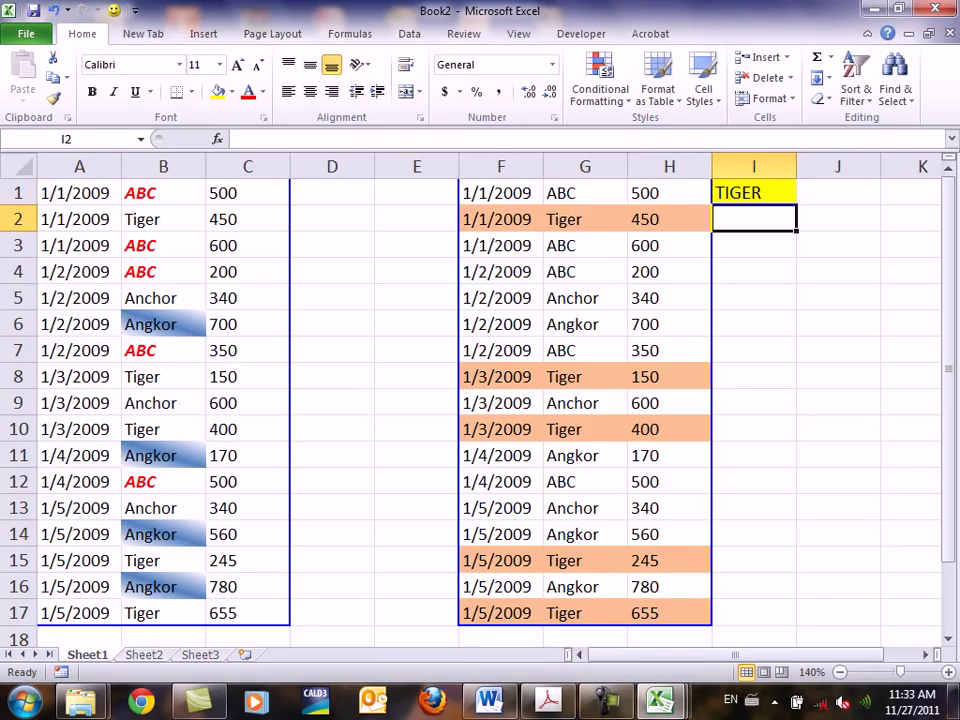
left_click(754, 193)
type("ANK")
key("BackSpace")
type("GKOR")
key("Return")
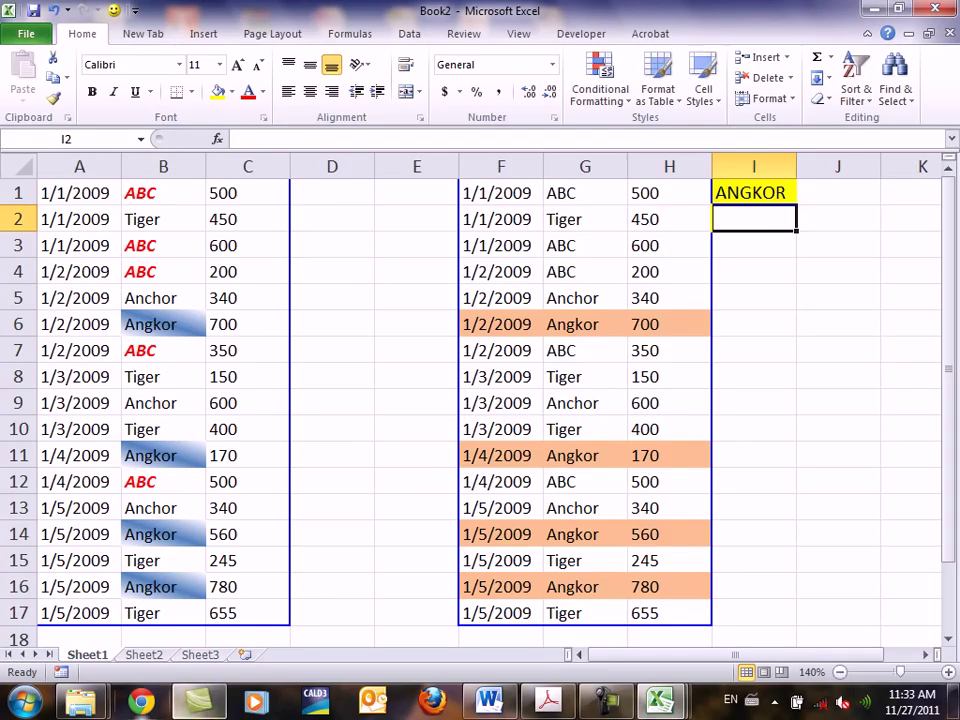
Step: On Sheet2, enter 4000 in A1 and 39 in A2
key("ctrl+Page_Down")
type("4000")
key("Return")
type("39")
key("Return")
type("3")
key("BackSpace")
Step: Enter 58 in A3 and 49 in A4
type("5")
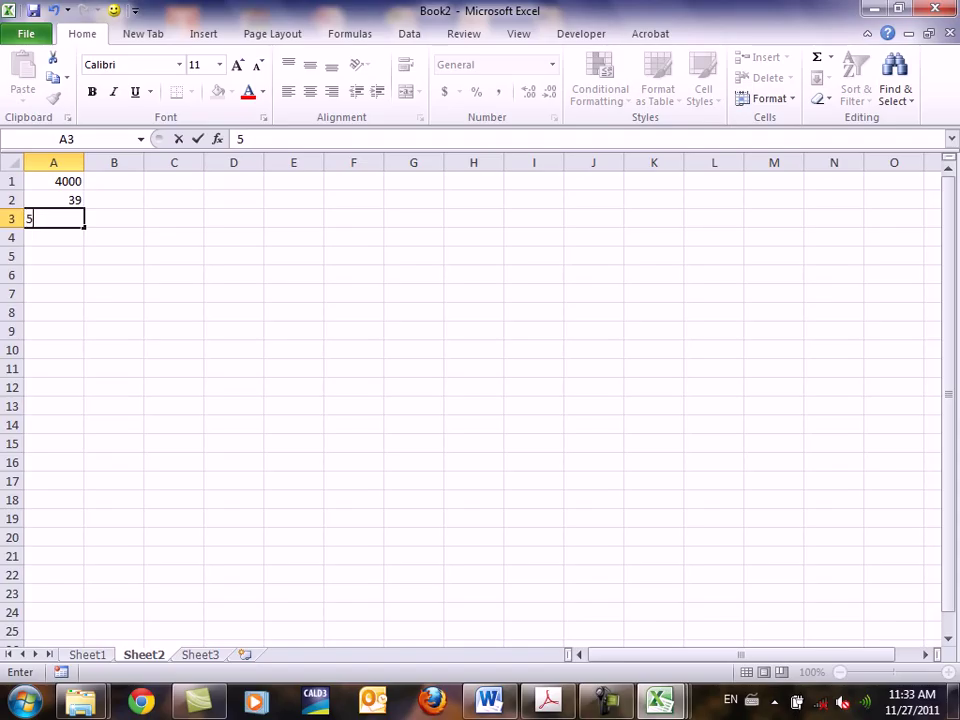
type("8")
key("Return")
type("49")
key("Return")
Step: Start a =A2*A1 product formula in B2, then cancel it
left_click(54, 200)
left_click(114, 200)
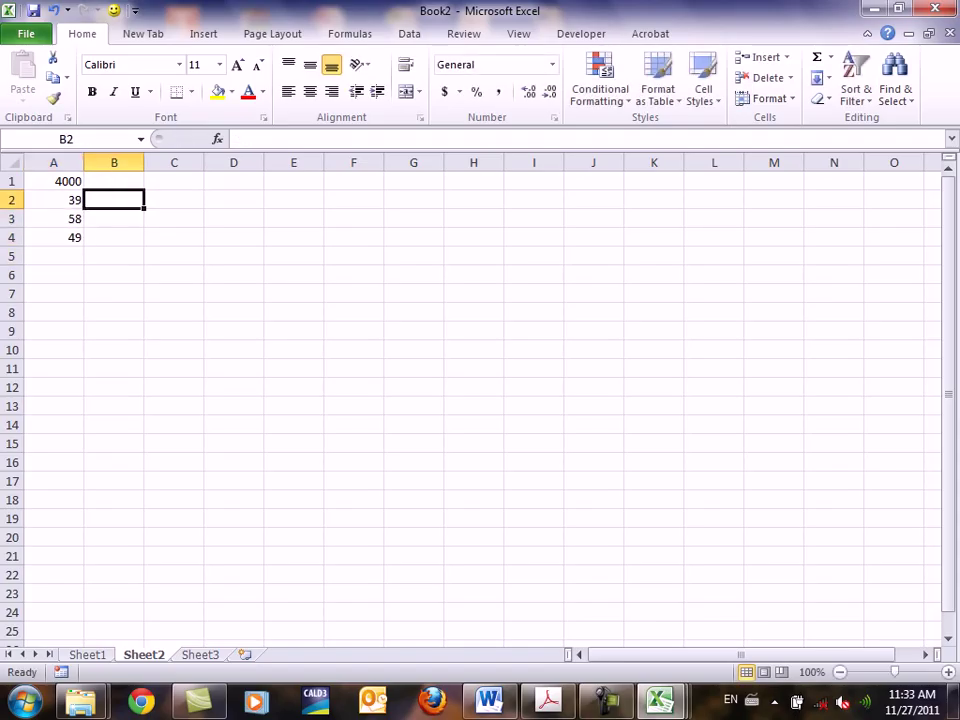
type("=")
key("Left")
type("*")
key("Up")
key("Left")
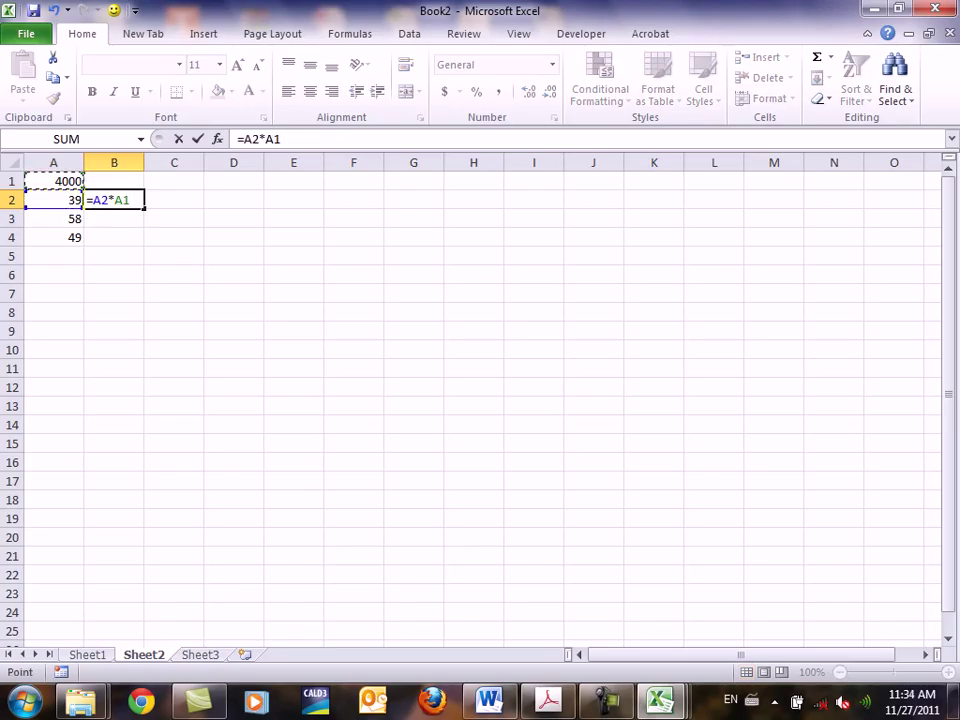
key("Escape")
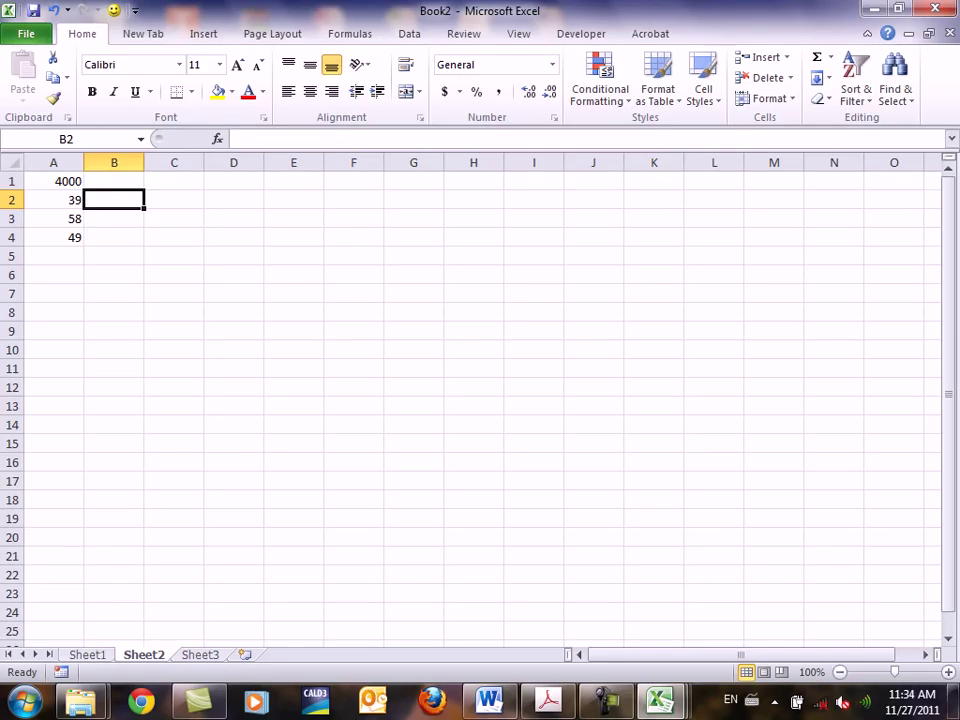
Step: Enter =A2*A1 in B2, fill it down to B4, and inspect B3's copied formula
scroll(470, 400, "up", 4)
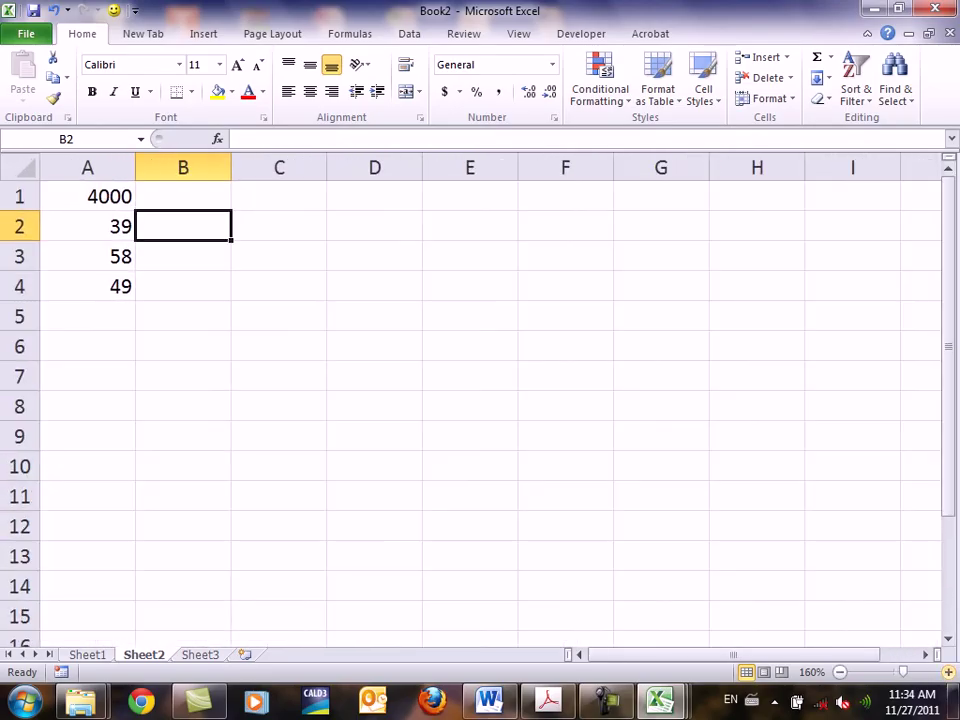
type("=")
key("Left")
type("*")
key("Up")
key("Left")
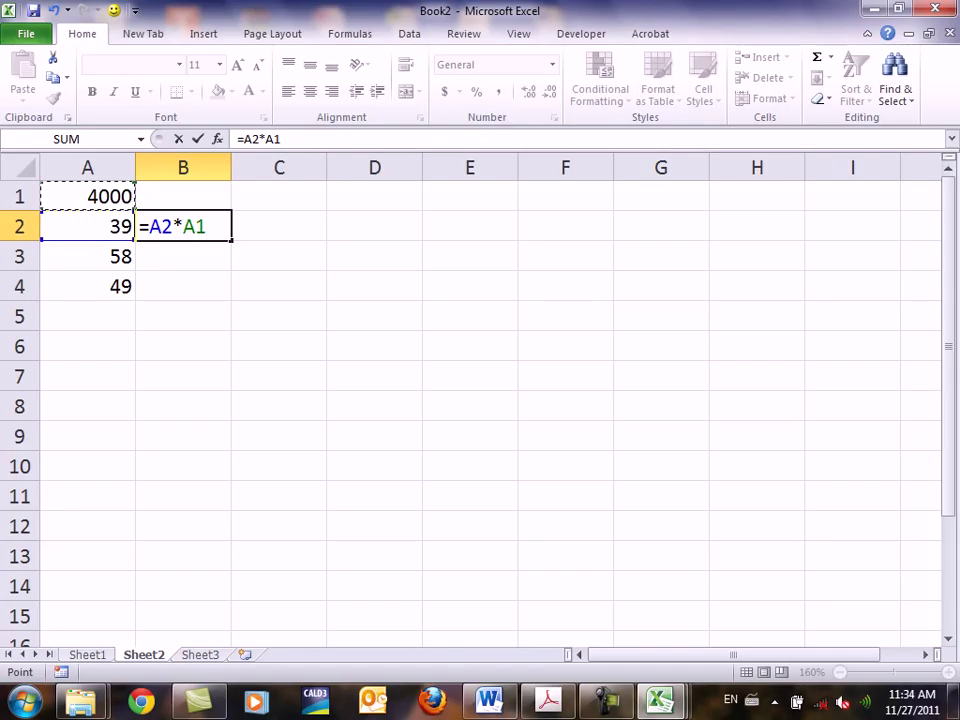
key("Return")
left_click(183, 226)
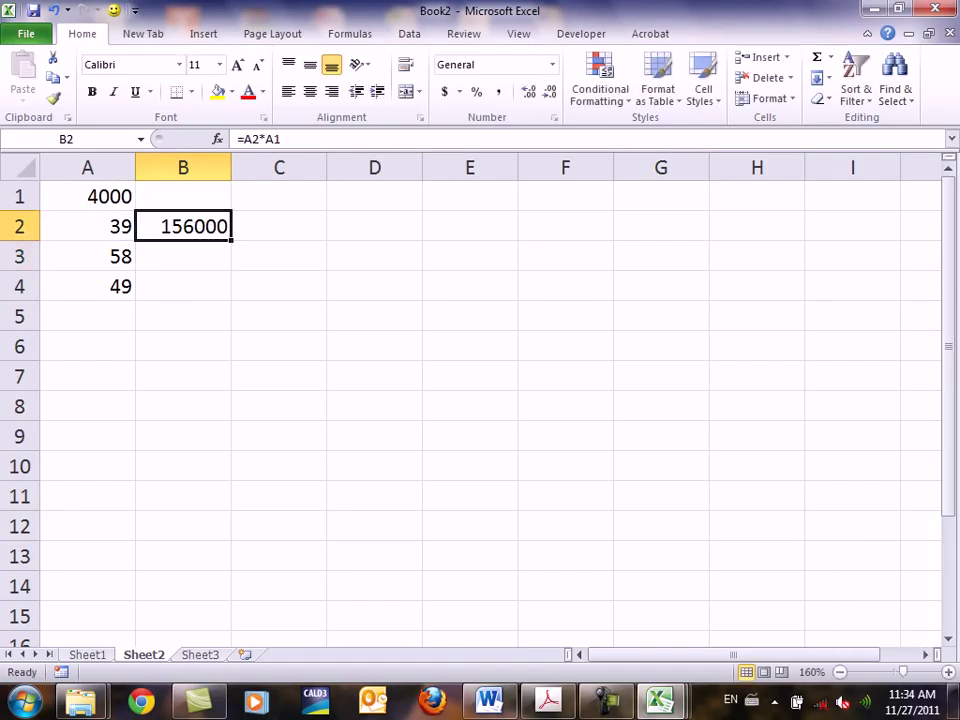
left_click_drag(231, 241, 231, 300)
double_click(183, 256)
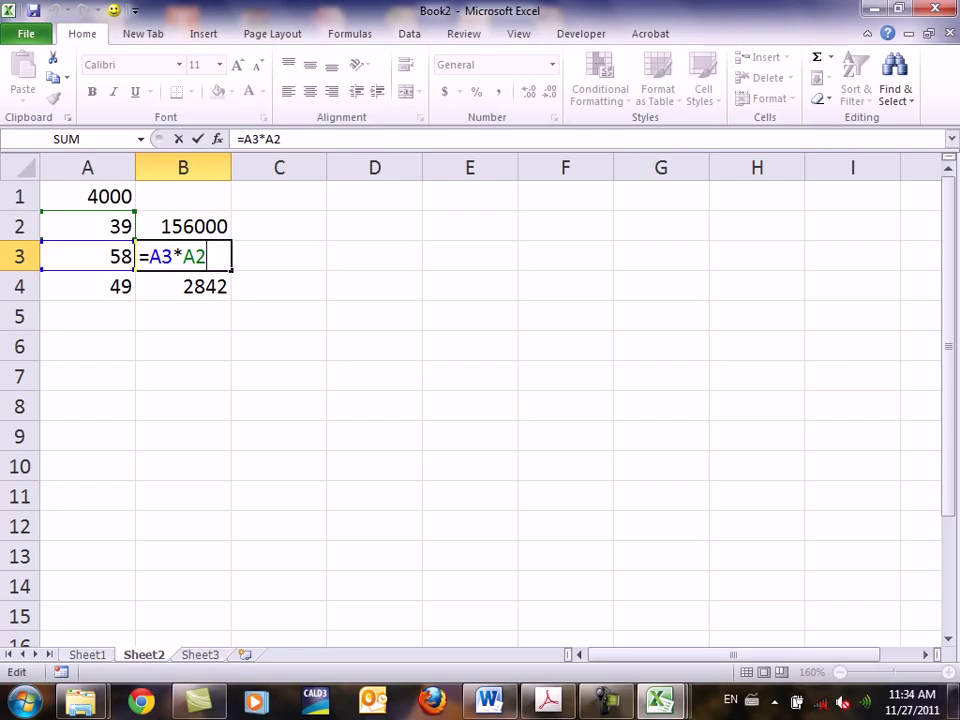
key("Escape")
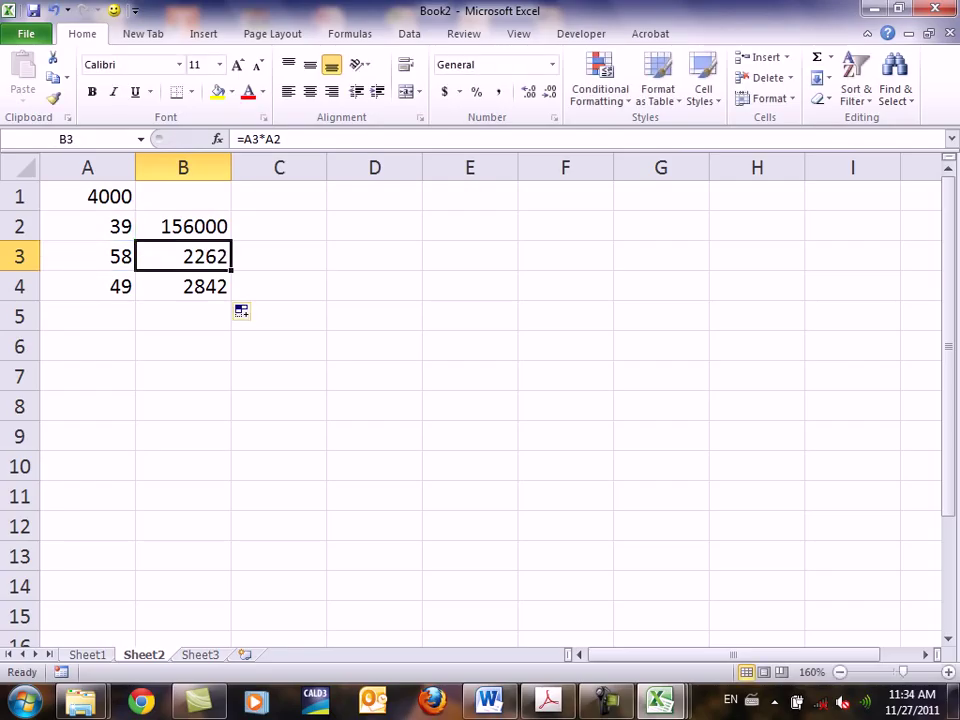
Step: Change B2 to =A2*$A$1 and fill it down to B4
key("Up")
key("F2")
key("F4")
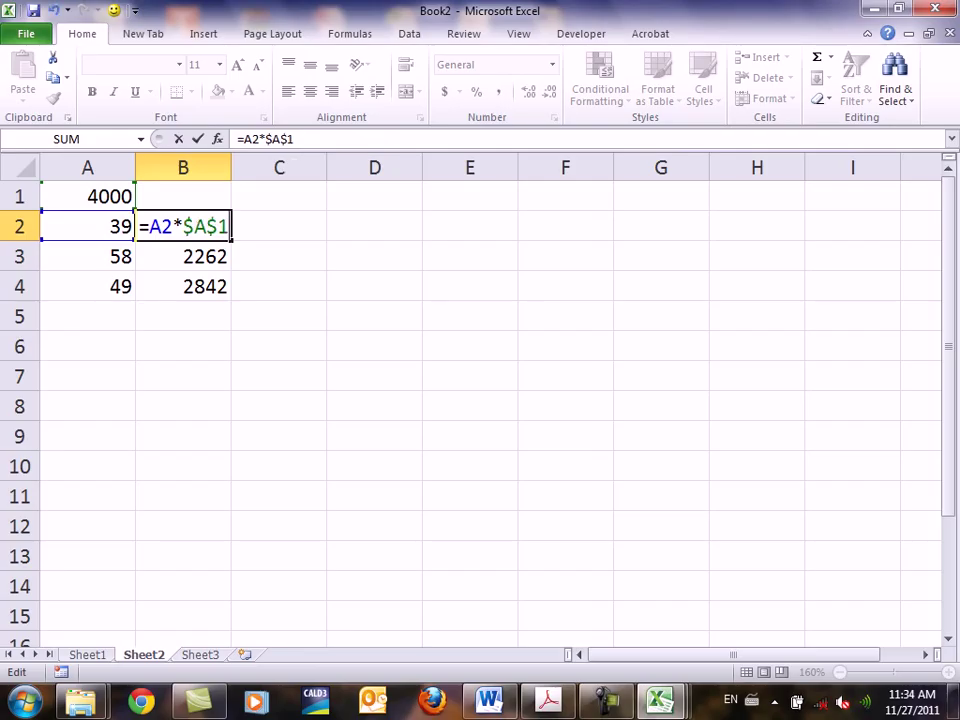
key("Return")
key("Up")
left_click_drag(231, 241, 229, 288)
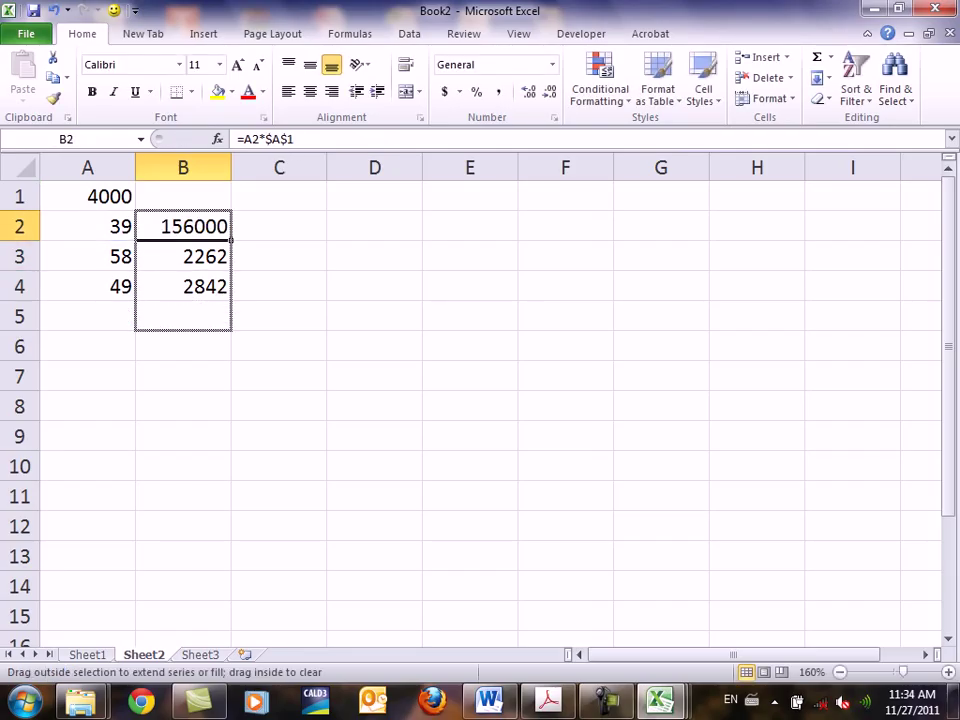